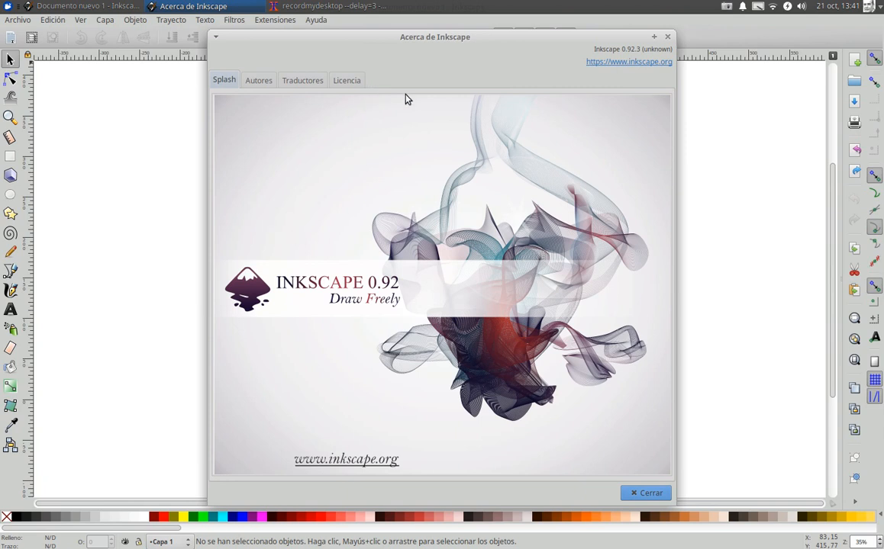
# Step: Close the About window and draw a black rectangle about 119 × 93 mm in the upper part of the page
pyautogui.click(651, 495)
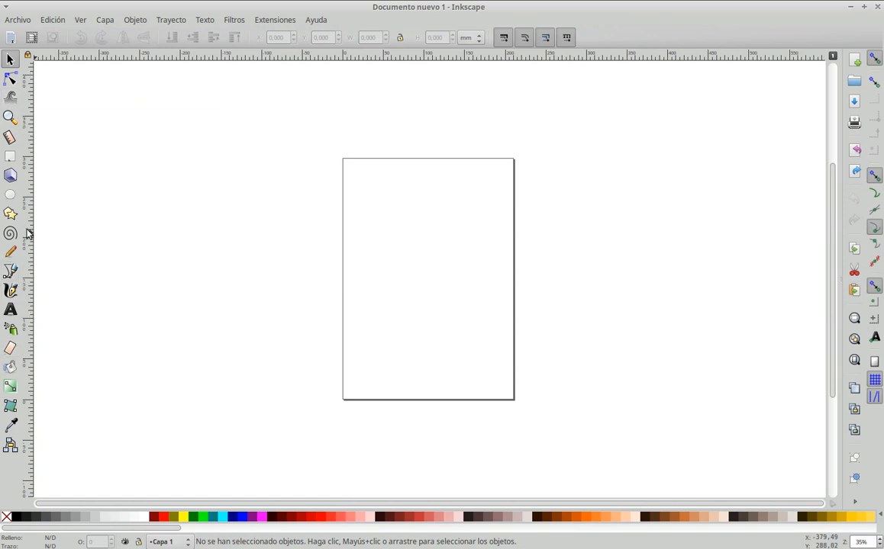
pyautogui.click(9, 156)
pyautogui.moveTo(361, 184)
pyautogui.mouseDown()
pyautogui.moveTo(408, 253)
pyautogui.moveTo(458, 259)
pyautogui.mouseUp()
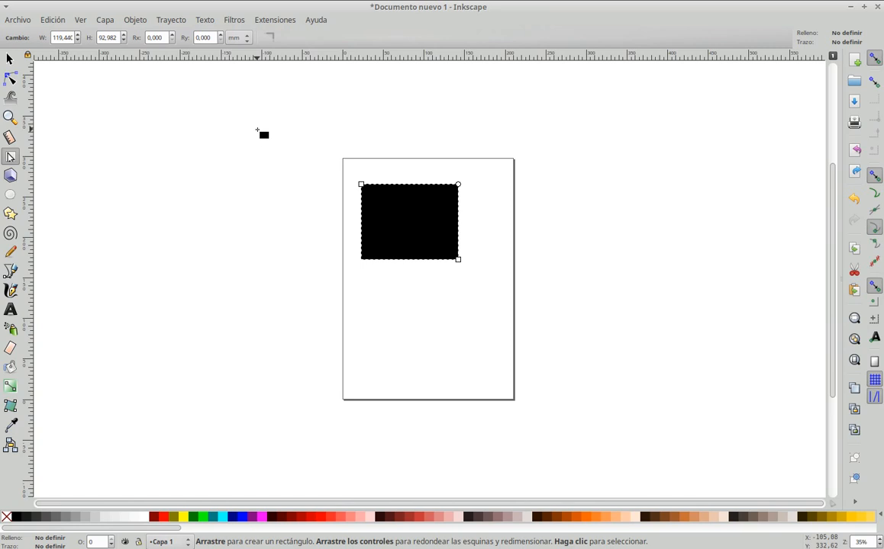
pyautogui.click(10, 60)
pyautogui.click(272, 195)
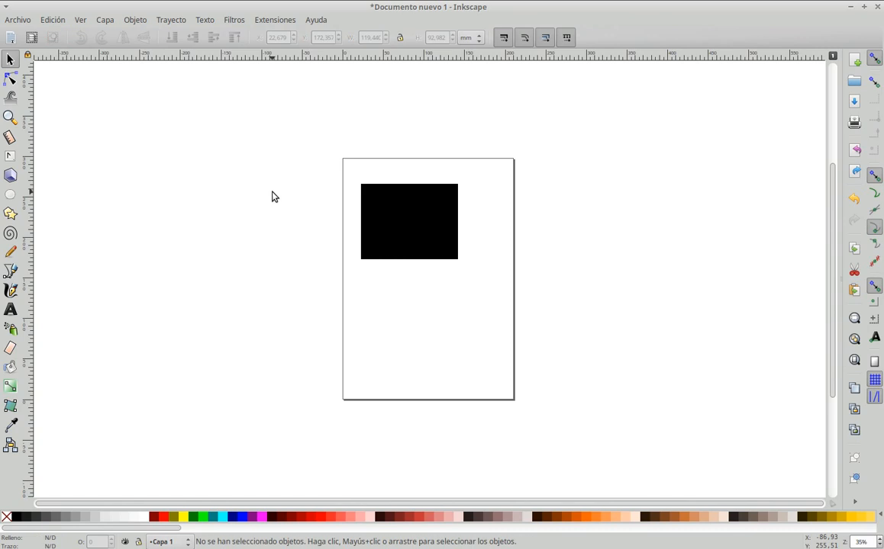
# Step: Save the document as dibujo.svg in Inkscape SVG format in the home folder
pyautogui.click(393, 222)
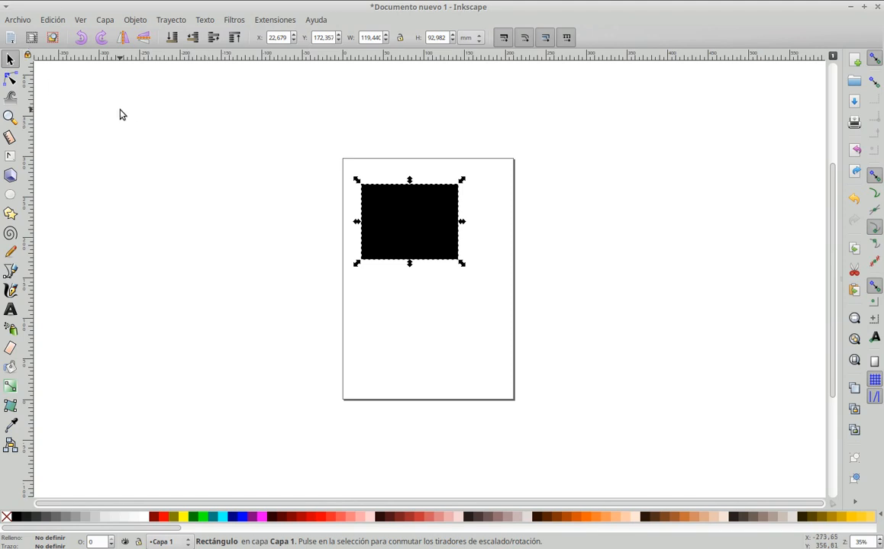
pyautogui.click(27, 21)
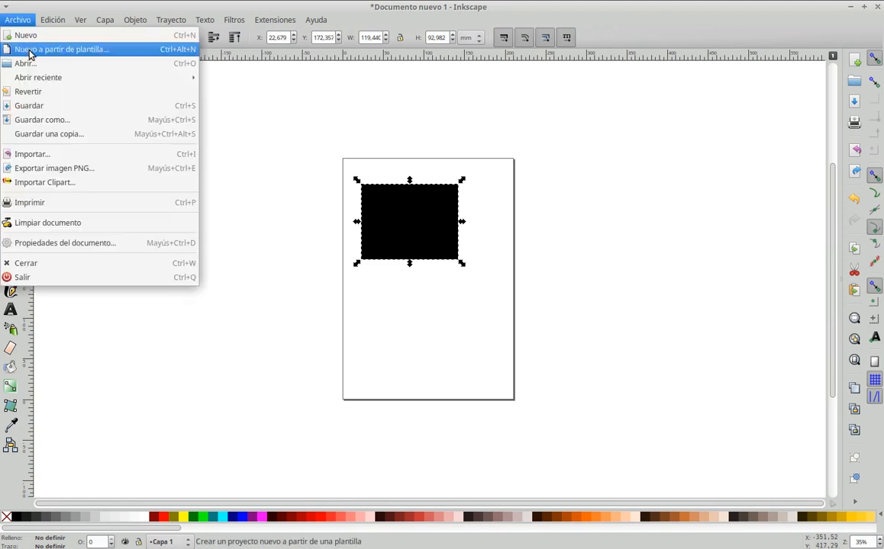
pyautogui.click(42, 106)
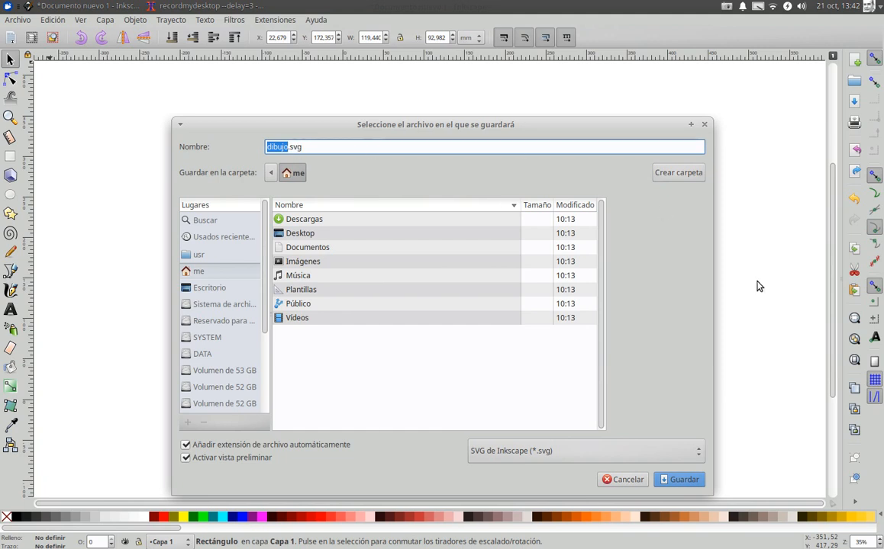
pyautogui.click(672, 481)
# Step: Show the page grid on the canvas
pyautogui.scroll(3, 386, 344)
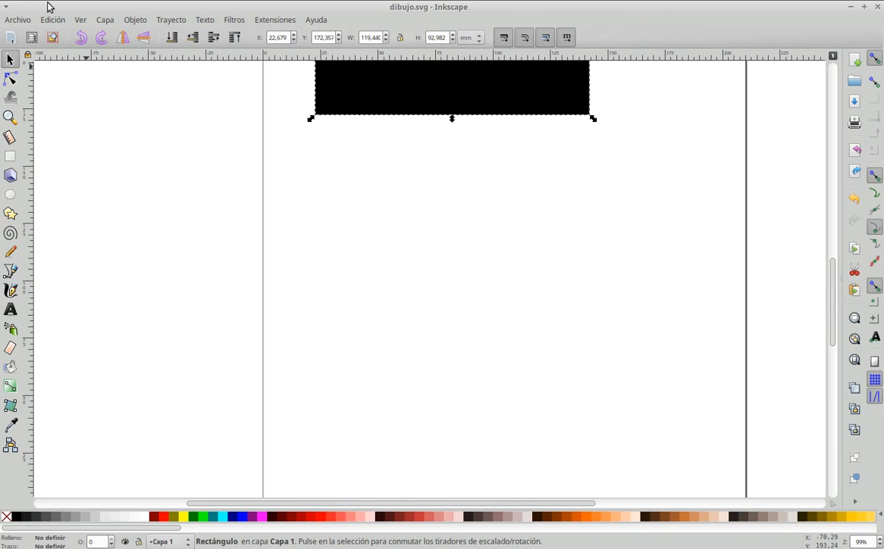
pyautogui.click(82, 20)
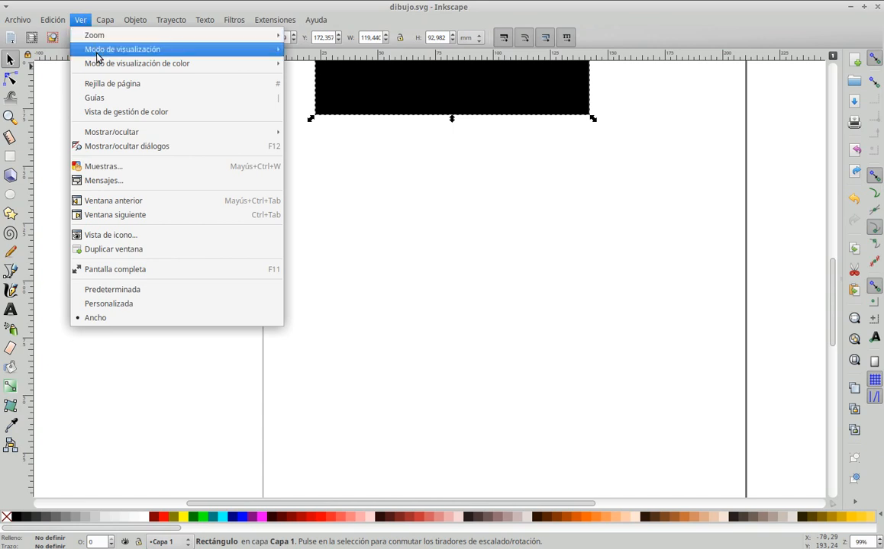
pyautogui.click(122, 84)
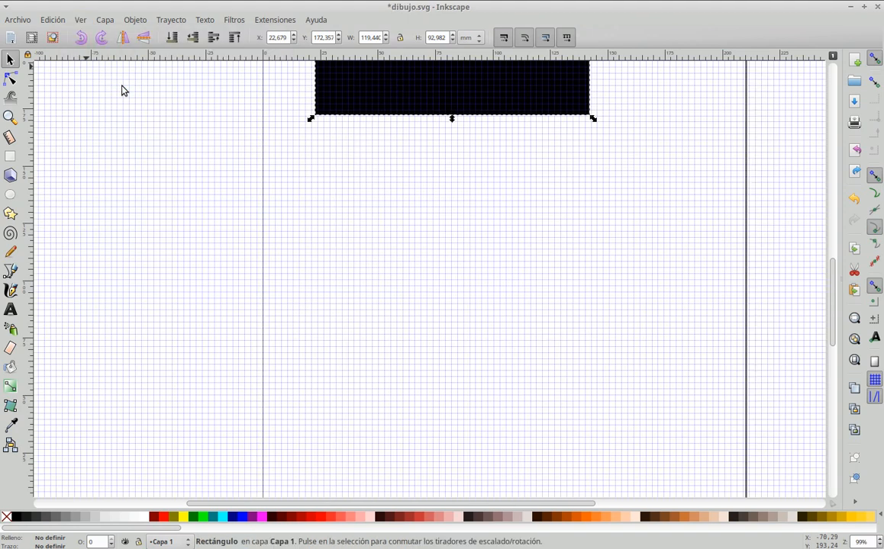
# Step: Handwrite the letters S V G below the rectangle with the Calligraphy tool's Rotulador preset, adding a short slanted stroke under the V
pyautogui.keyDown('ctrl'); pyautogui.scroll(1, 525, 258); pyautogui.keyUp('ctrl')
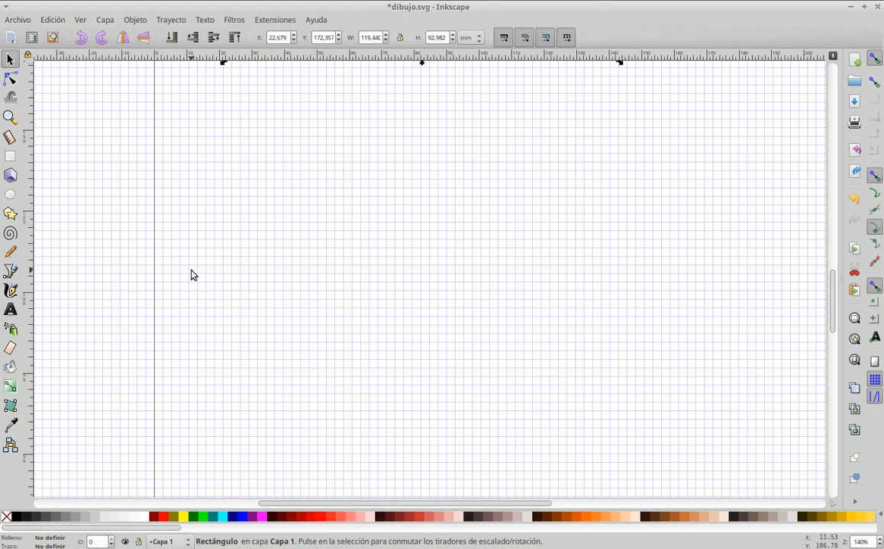
pyautogui.click(12, 295)
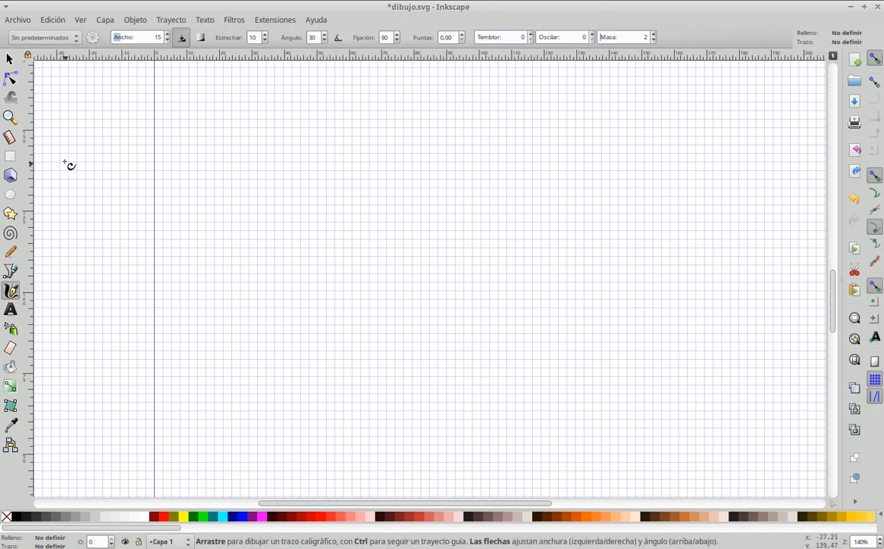
pyautogui.click(77, 42)
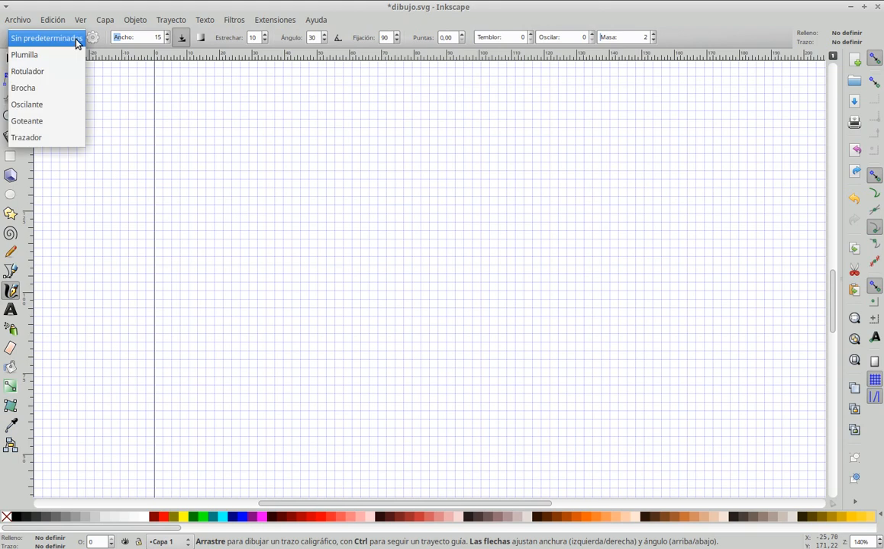
pyautogui.click(57, 74)
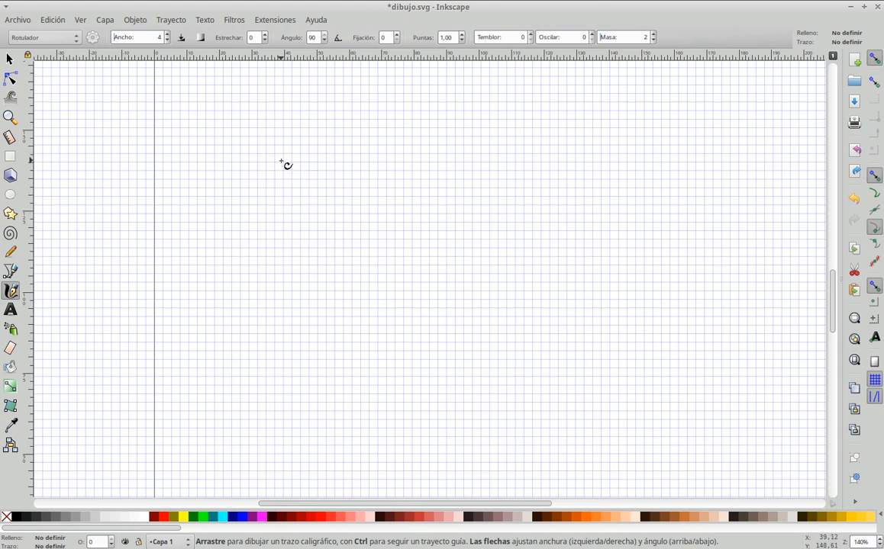
pyautogui.moveTo(290, 160); pyautogui.dragTo(269, 185)
pyautogui.moveTo(318, 158)
pyautogui.mouseDown()
pyautogui.moveTo(321, 183)
pyautogui.moveTo(329, 157)
pyautogui.mouseUp()
pyautogui.moveTo(388, 160)
pyautogui.mouseDown()
pyautogui.moveTo(382, 185)
pyautogui.moveTo(379, 175)
pyautogui.mouseUp()
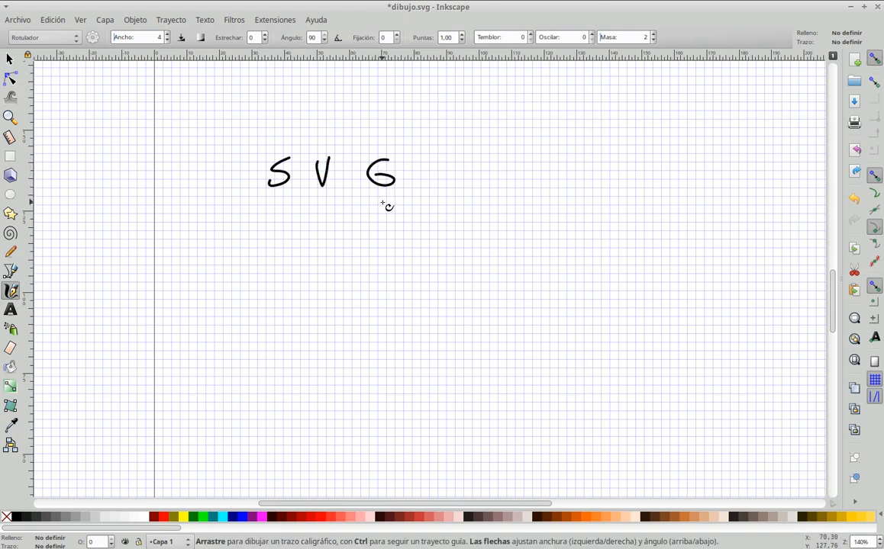
pyautogui.moveTo(322, 200); pyautogui.dragTo(319, 224)
# Step: Examine the edge sharpness of the stroke under the V at very high magnification, and return to an overview of the whole page
pyautogui.scroll(9, 333, 197)
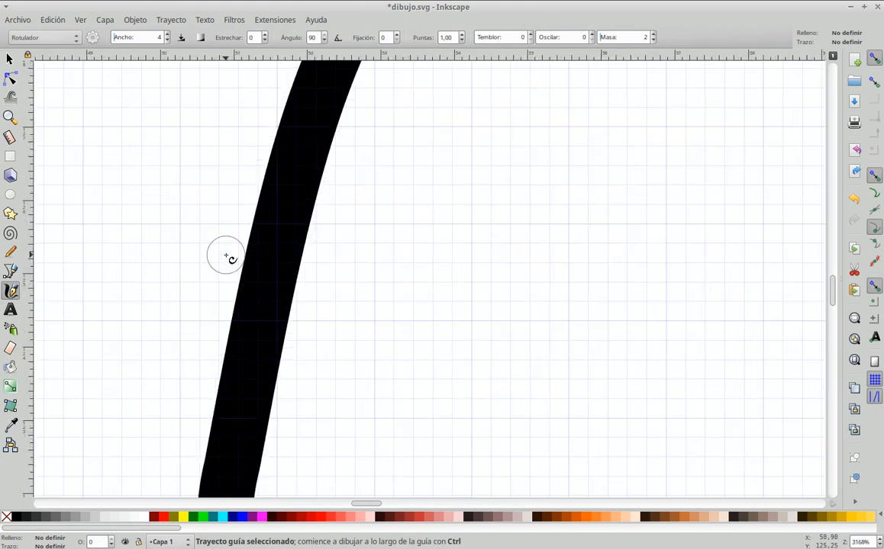
pyautogui.scroll(6, 229, 258)
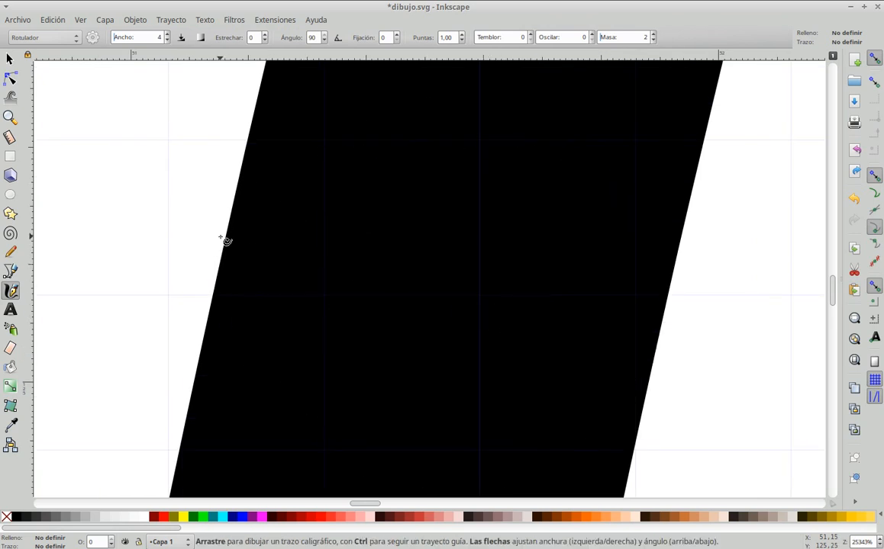
pyautogui.scroll(-11, 227, 241)
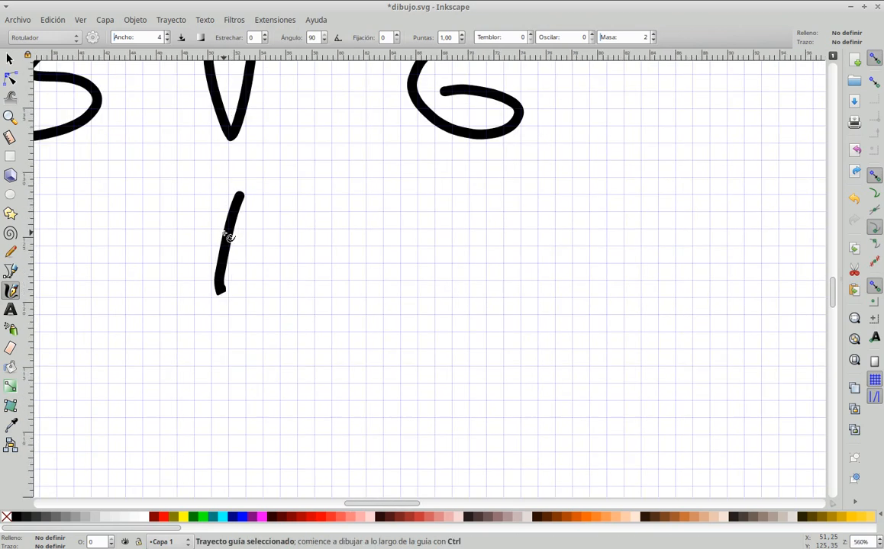
pyautogui.scroll(-6, 229, 238)
pyautogui.scroll(3, 183, 238)
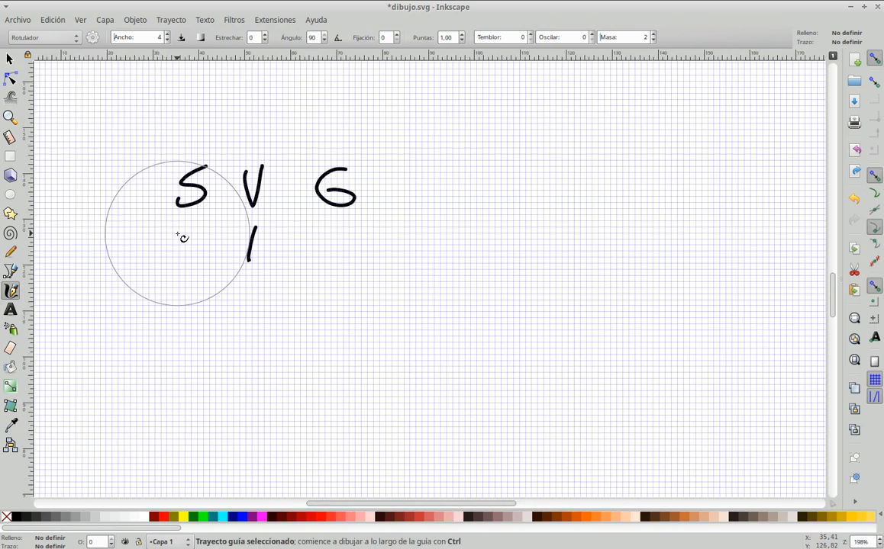
pyautogui.scroll(-1, 183, 238)
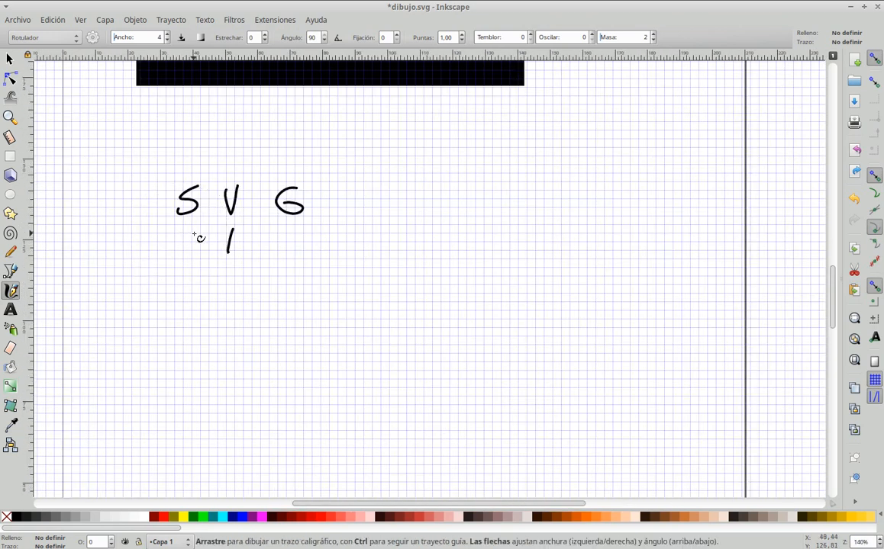
pyautogui.hscroll(-3, 197, 237)
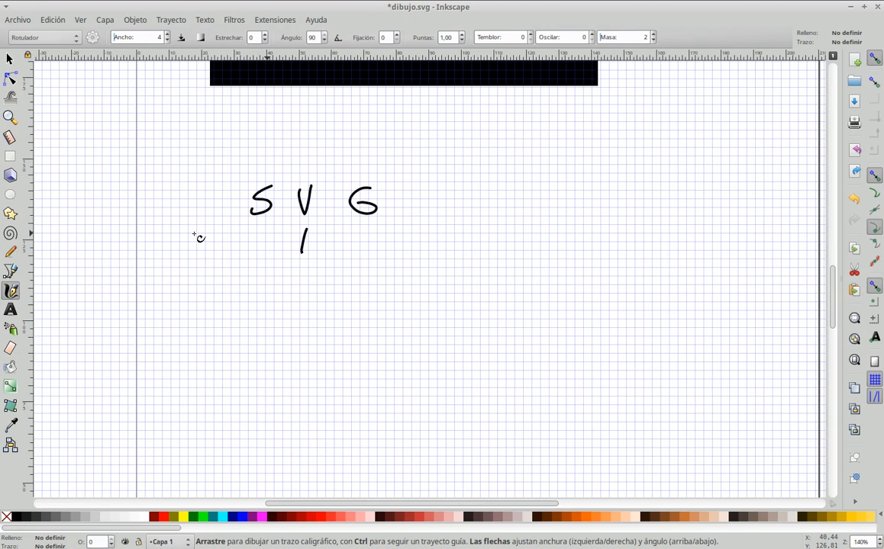
pyautogui.scroll(-5, 196, 237)
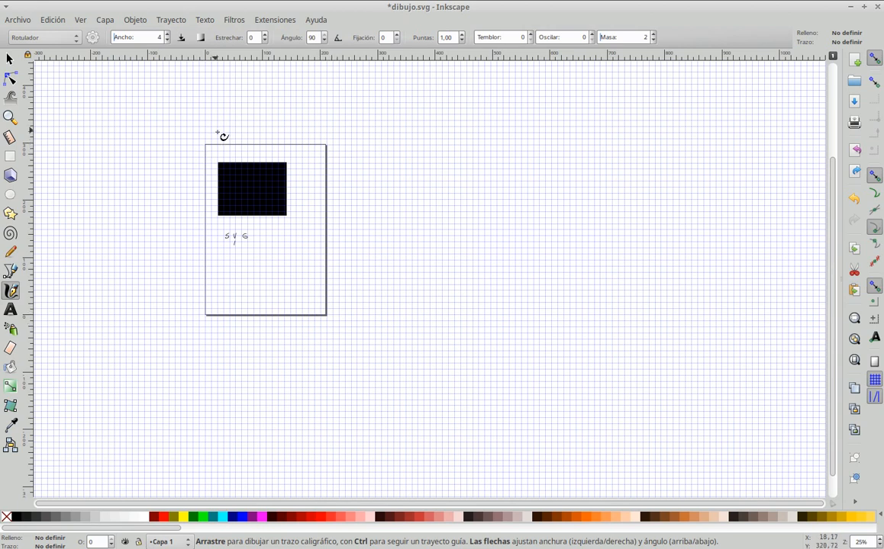
# Step: Draw four small black rectangles outside the page, three to its right and one about 32 × 32 mm to its upper left
pyautogui.click(11, 156)
pyautogui.moveTo(442, 138); pyautogui.dragTo(460, 156)
pyautogui.moveTo(467, 205); pyautogui.dragTo(483, 229)
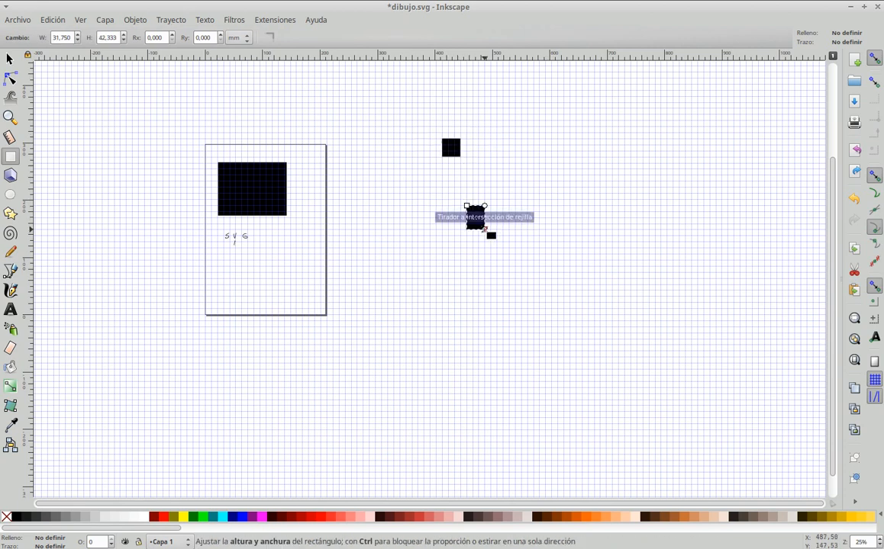
pyautogui.moveTo(412, 272); pyautogui.dragTo(423, 284)
pyautogui.moveTo(126, 132); pyautogui.dragTo(145, 151)
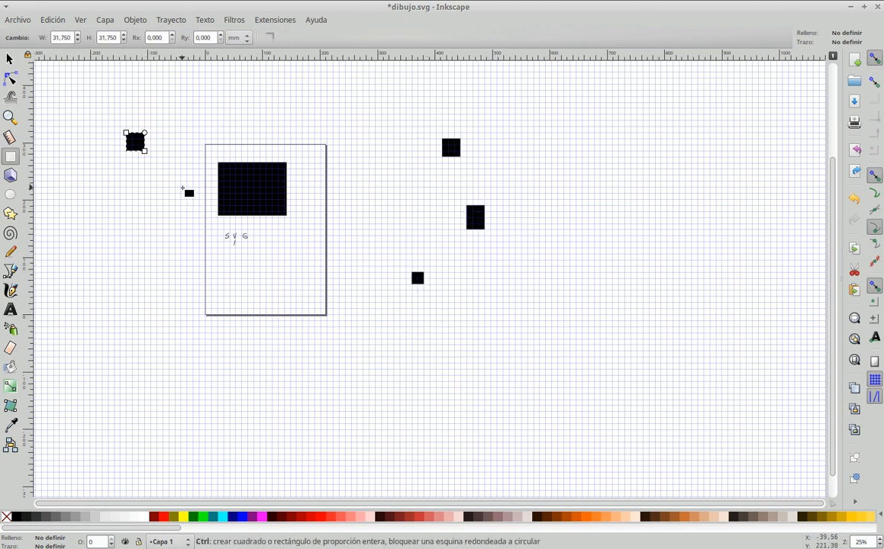
# Step: Move the left square down toward the page, the large rectangle slightly right, and the smallest square up and left
pyautogui.keyDown('ctrl'); pyautogui.scroll(2, 183, 191); pyautogui.keyUp('ctrl')
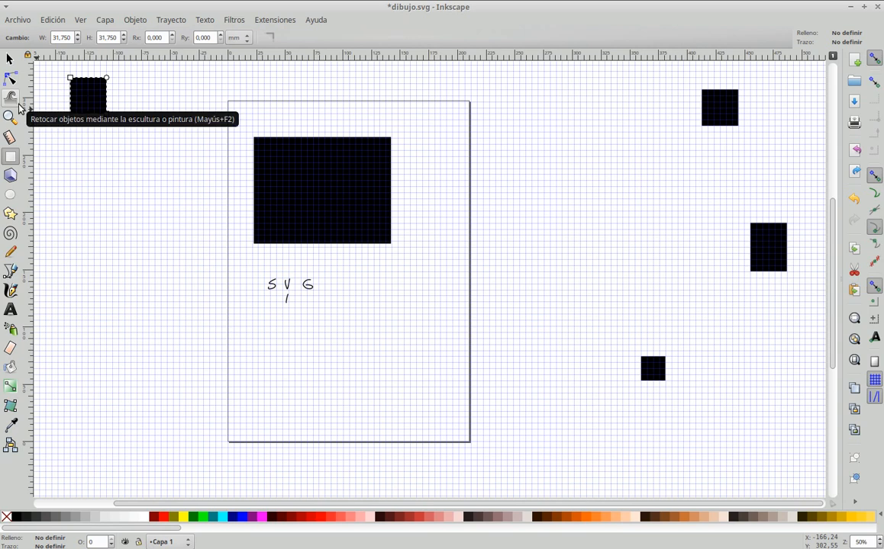
pyautogui.click(10, 59)
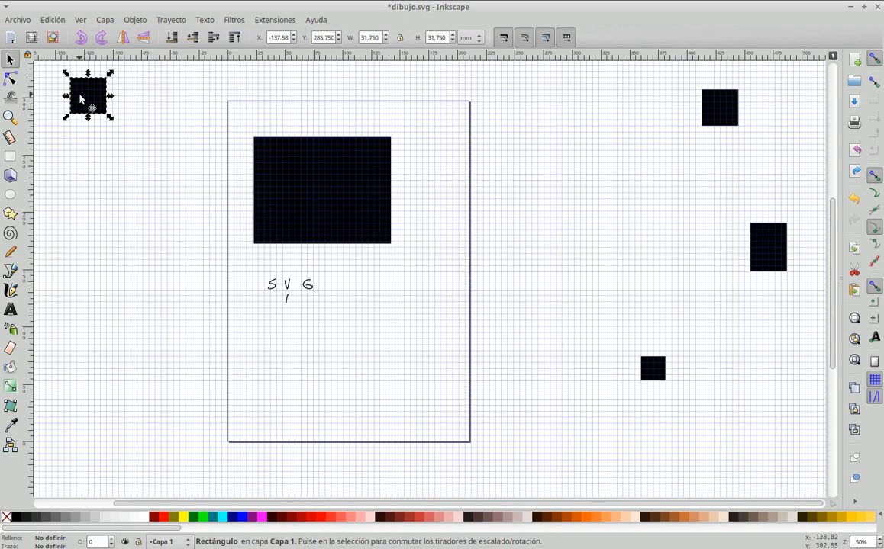
pyautogui.moveTo(87, 104); pyautogui.dragTo(155, 207)
pyautogui.moveTo(344, 214); pyautogui.dragTo(381, 211)
pyautogui.moveTo(651, 370); pyautogui.dragTo(608, 305)
# Step: Fill the large rectangle on the page with red and deselect it
pyautogui.click(378, 208)
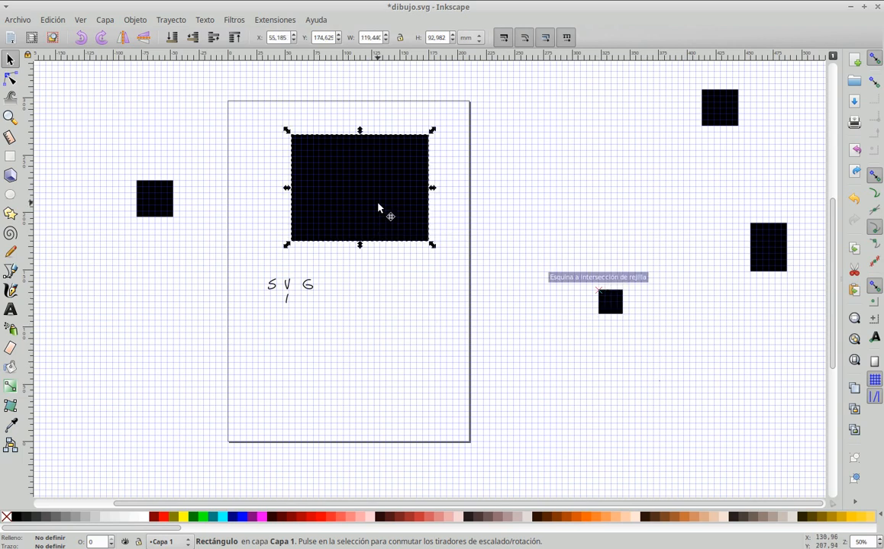
pyautogui.click(163, 519)
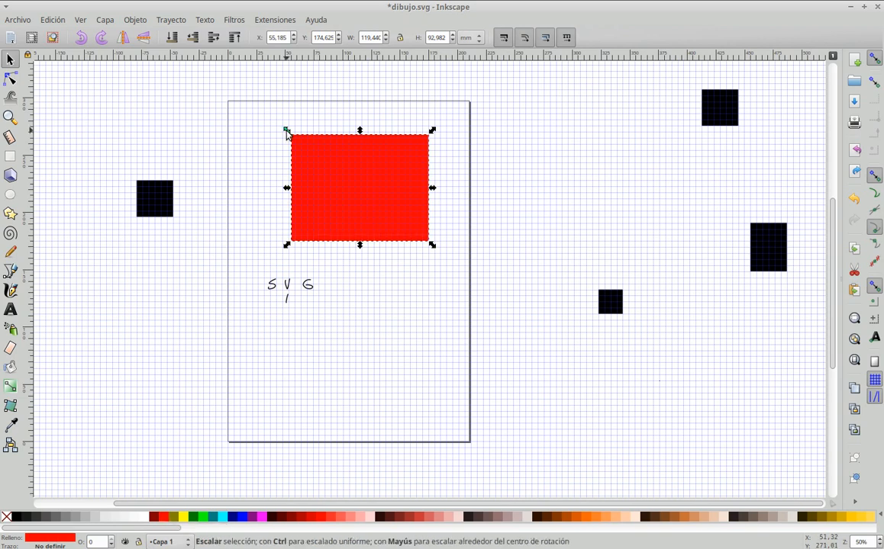
pyautogui.click(513, 182)
# Step: Stretch the red rectangle rightward and upward to about 172 × 111 mm
pyautogui.click(401, 180)
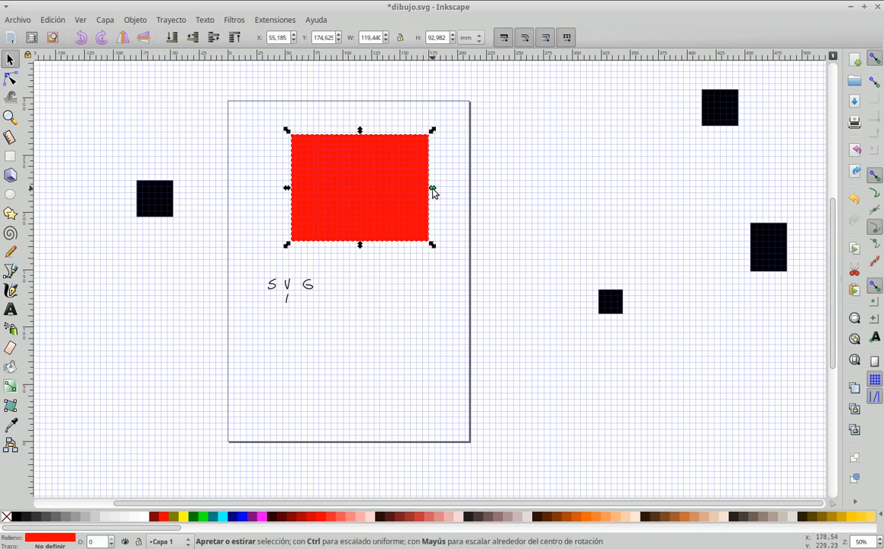
pyautogui.moveTo(433, 190); pyautogui.dragTo(493, 193)
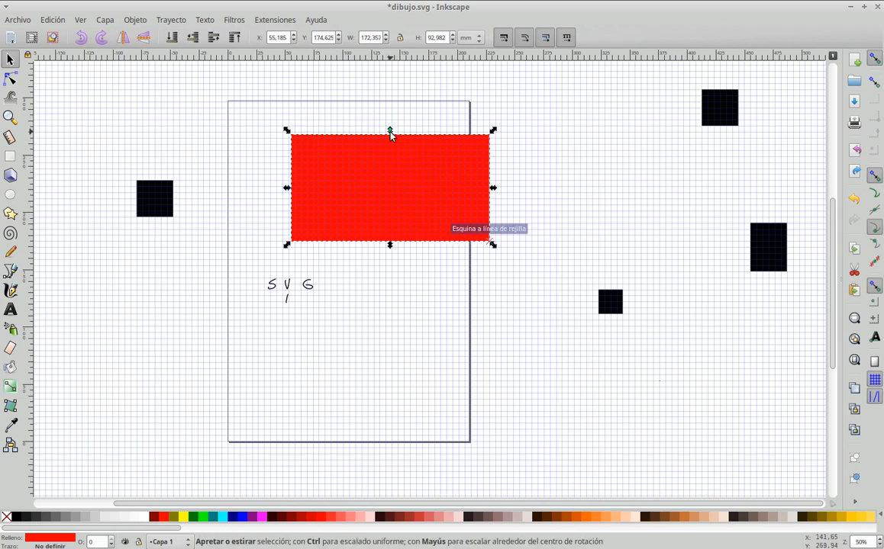
pyautogui.moveTo(390, 134); pyautogui.dragTo(387, 115)
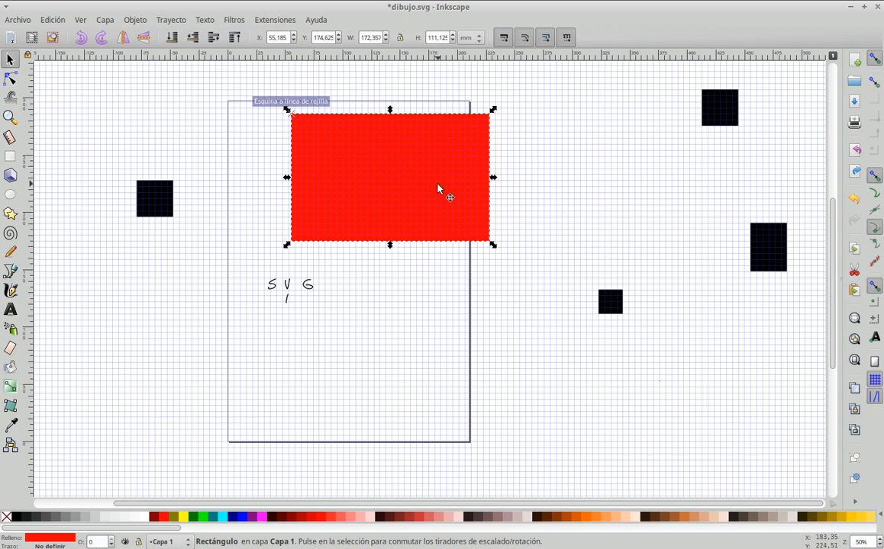
pyautogui.press('r')
pyautogui.rightClick(531, 176)
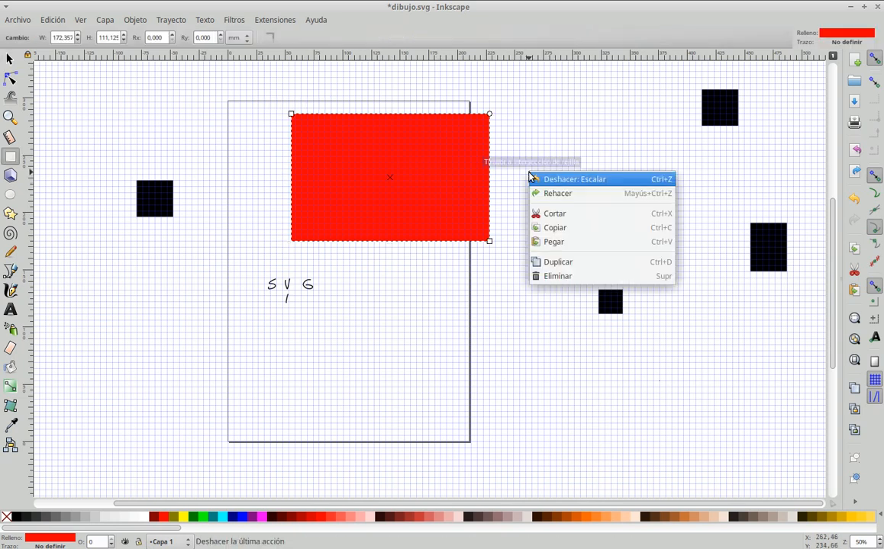
pyautogui.click(318, 143)
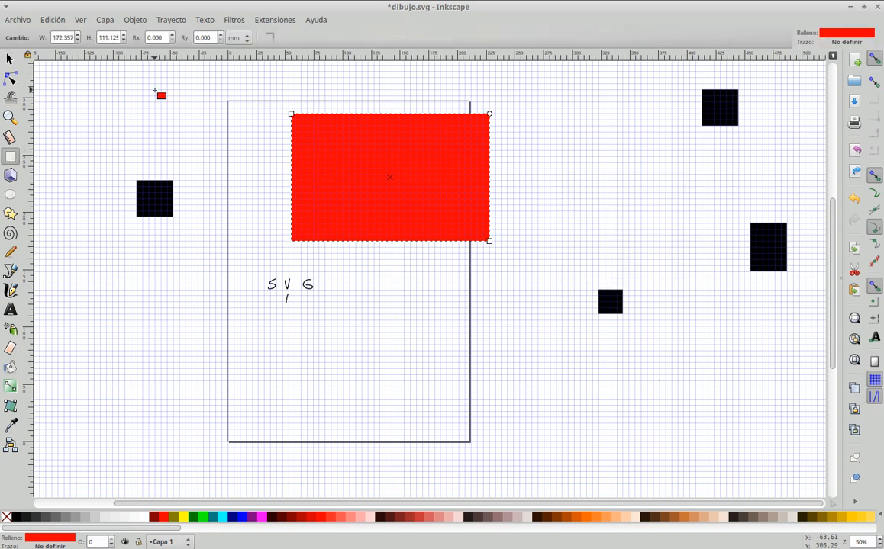
# Step: Rotate the red rectangle 90° clockwise into an upright position and deselect it
pyautogui.click(10, 58)
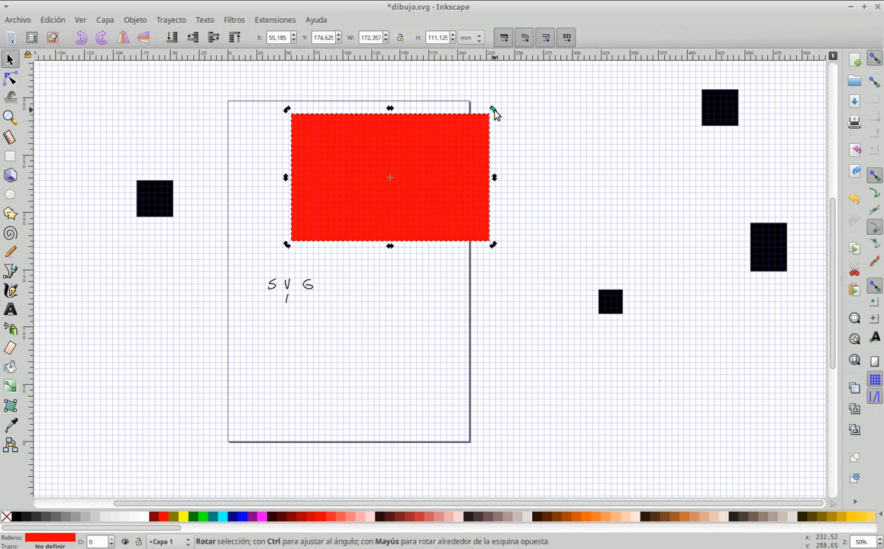
pyautogui.moveTo(494, 113); pyautogui.dragTo(463, 286)
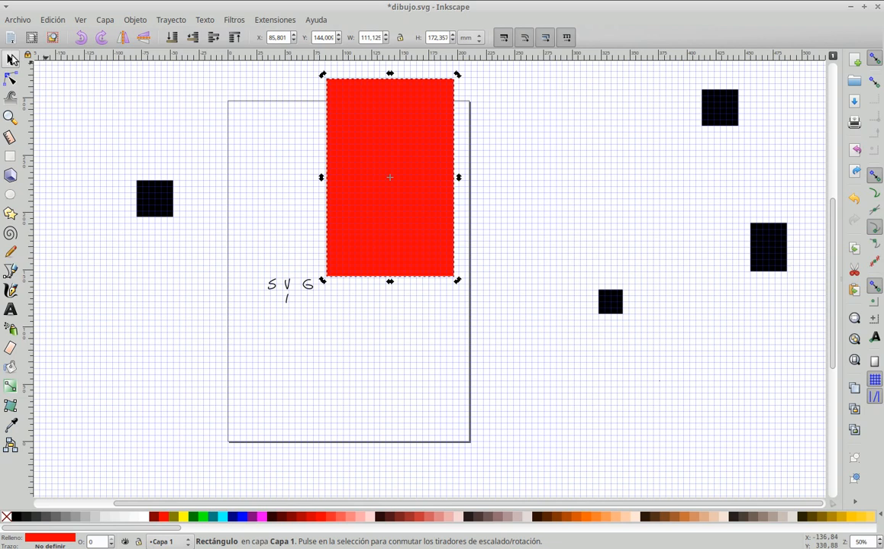
pyautogui.click(269, 138)
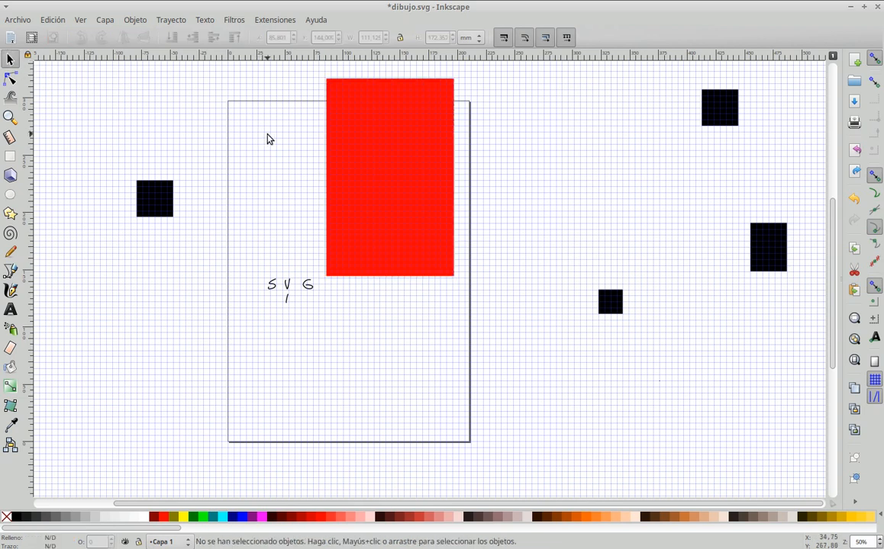
# Step: Scale the red rectangle slightly outward from its upper-left corner to about 112 × 173 mm
pyautogui.doubleClick(358, 145)
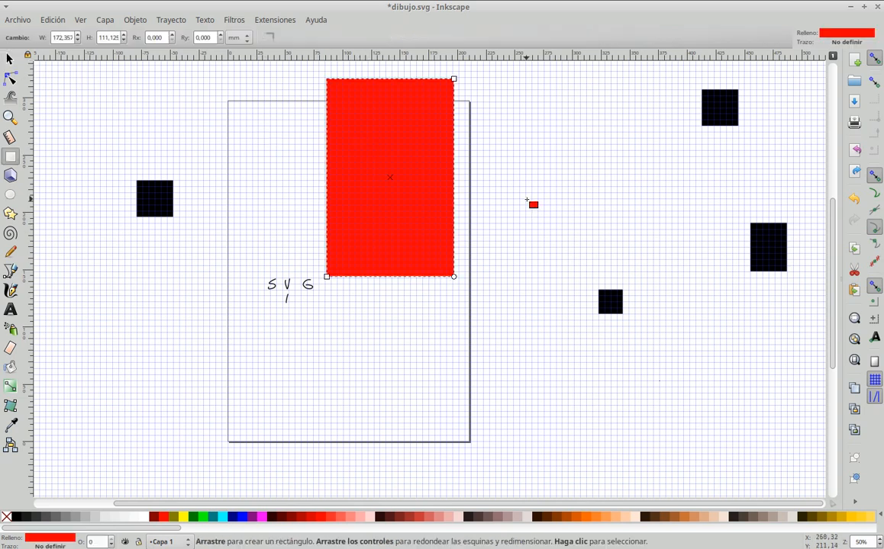
pyautogui.click(527, 200)
pyautogui.click(10, 59)
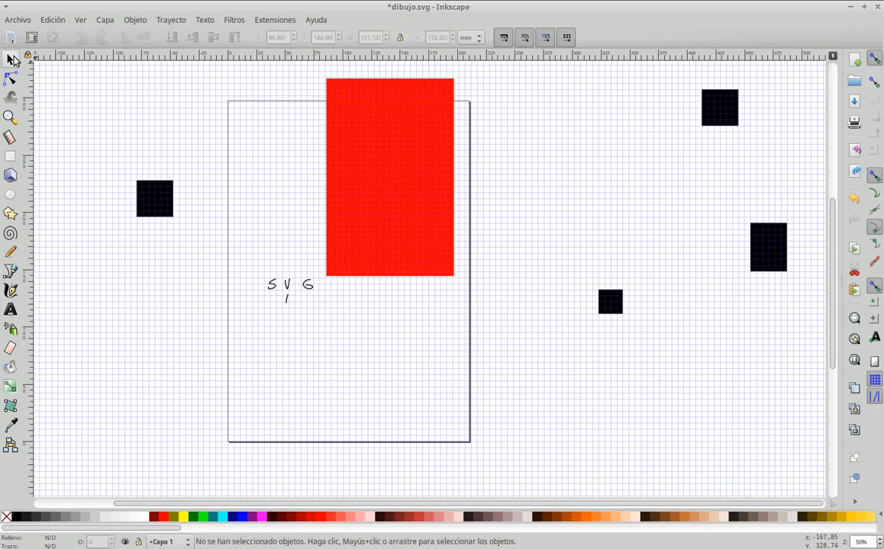
pyautogui.click(363, 135)
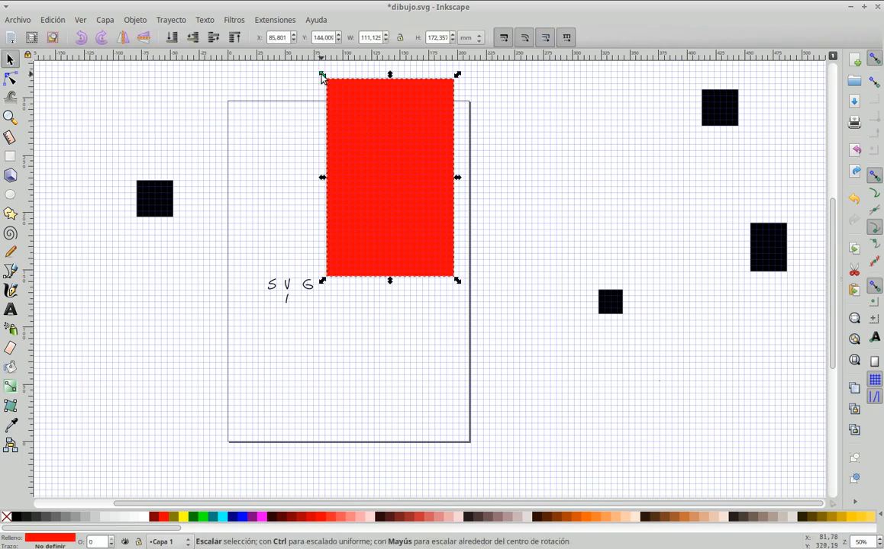
pyautogui.moveTo(322, 74)
pyautogui.mouseDown()
pyautogui.moveTo(381, 79)
pyautogui.moveTo(387, 105)
pyautogui.moveTo(299, 87)
pyautogui.moveTo(392, 92)
pyautogui.moveTo(316, 89)
pyautogui.moveTo(397, 139)
pyautogui.moveTo(274, 92)
pyautogui.moveTo(351, 132)
pyautogui.moveTo(411, 225)
pyautogui.moveTo(333, 153)
pyautogui.moveTo(331, 88)
pyautogui.moveTo(357, 183)
pyautogui.moveTo(411, 229)
pyautogui.moveTo(304, 80)
pyautogui.mouseUp()
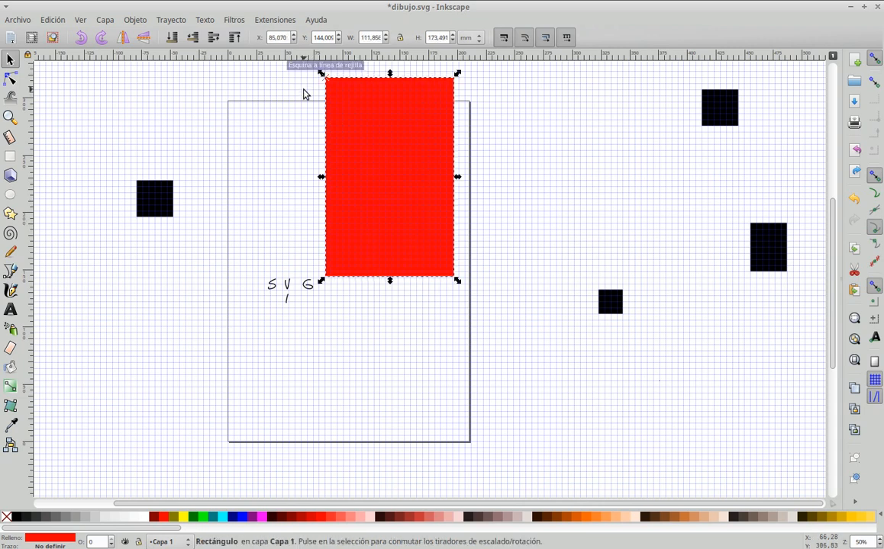
# Step: Add the text "Un texto" on the lower part of the page, below the handwritten SVG
pyautogui.click(10, 311)
pyautogui.click(295, 367)
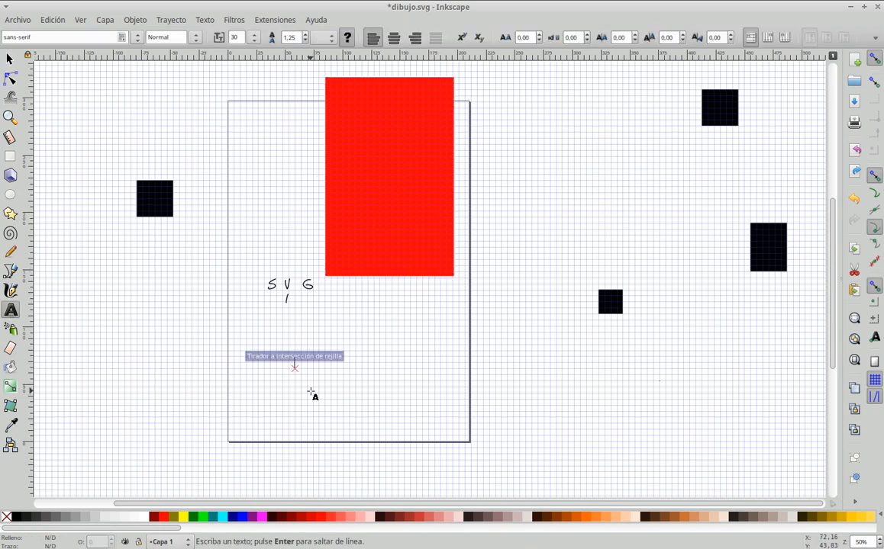
pyautogui.write('Un texto')
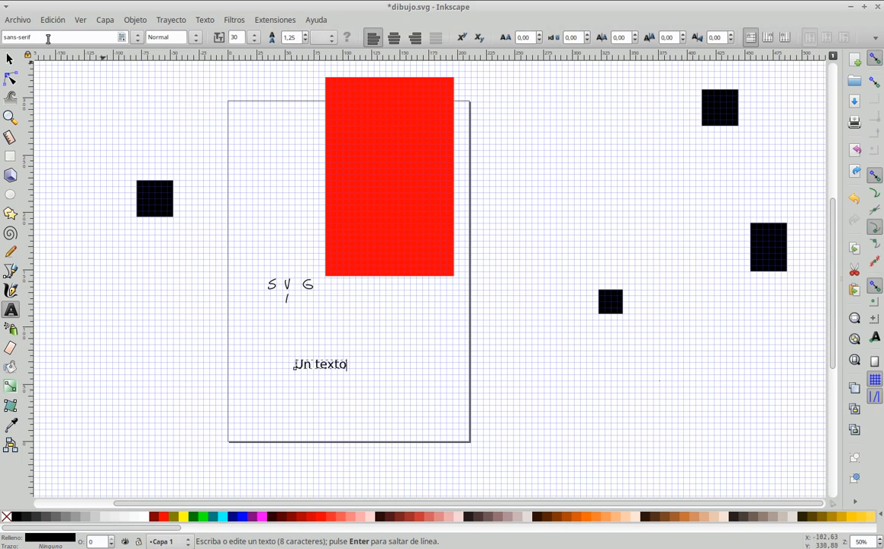
# Step: Enlarge the text "Un texto" to about 239 × 43 mm, move it left and slightly up, and deselect it
pyautogui.click(10, 59)
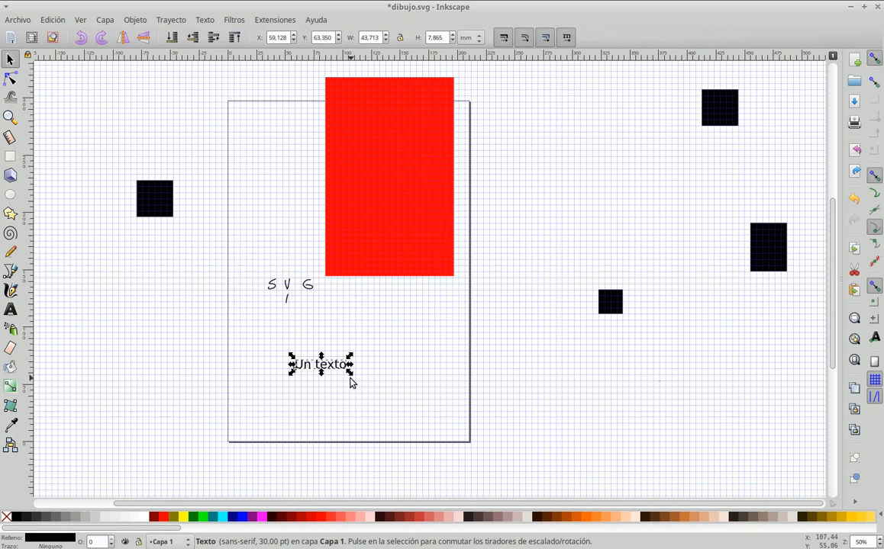
pyautogui.moveTo(351, 373); pyautogui.dragTo(574, 458)
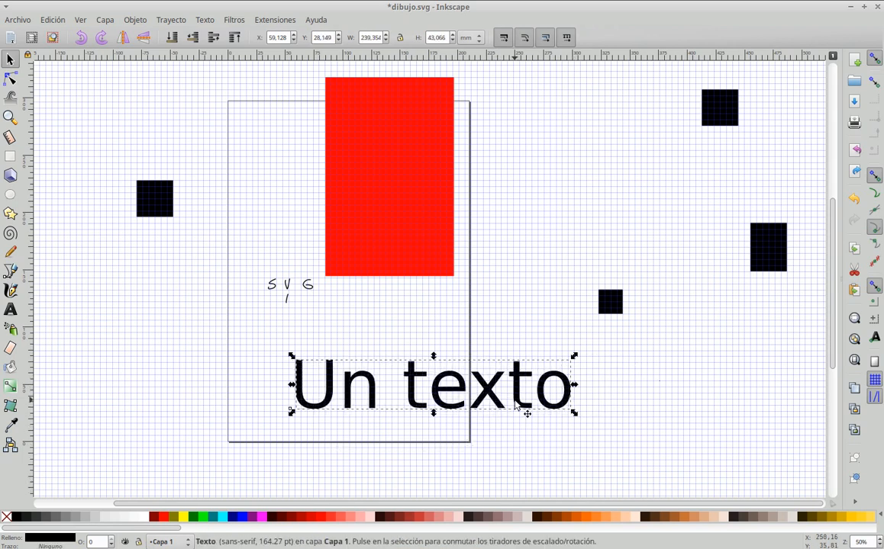
pyautogui.moveTo(517, 398); pyautogui.dragTo(408, 387)
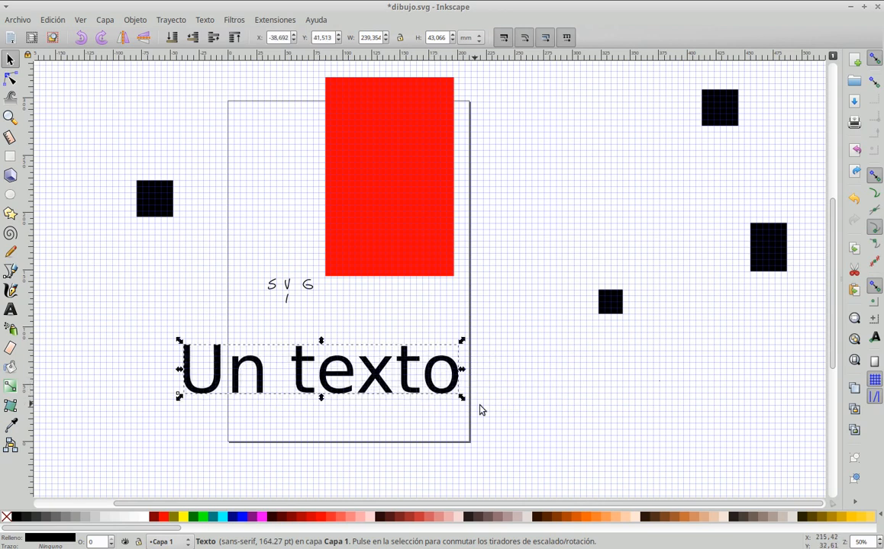
pyautogui.click(517, 397)
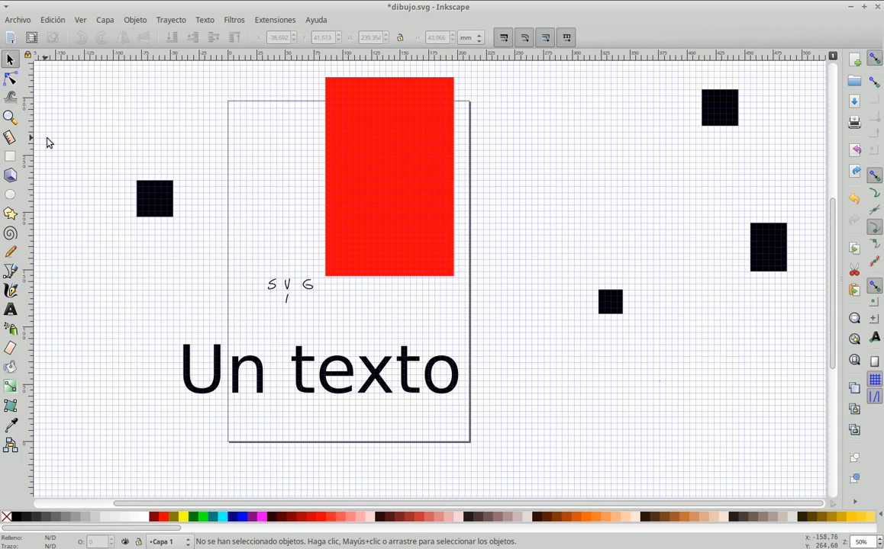
# Step: Reshape the red rectangle with the node tool, pulling its lower-left corner outward and upward to make it wider and shorter
pyautogui.click(353, 191)
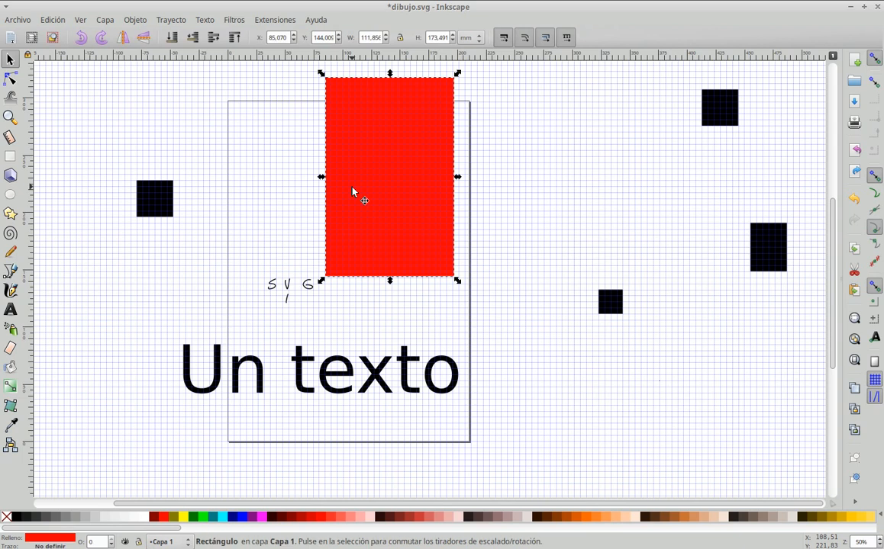
pyautogui.click(11, 81)
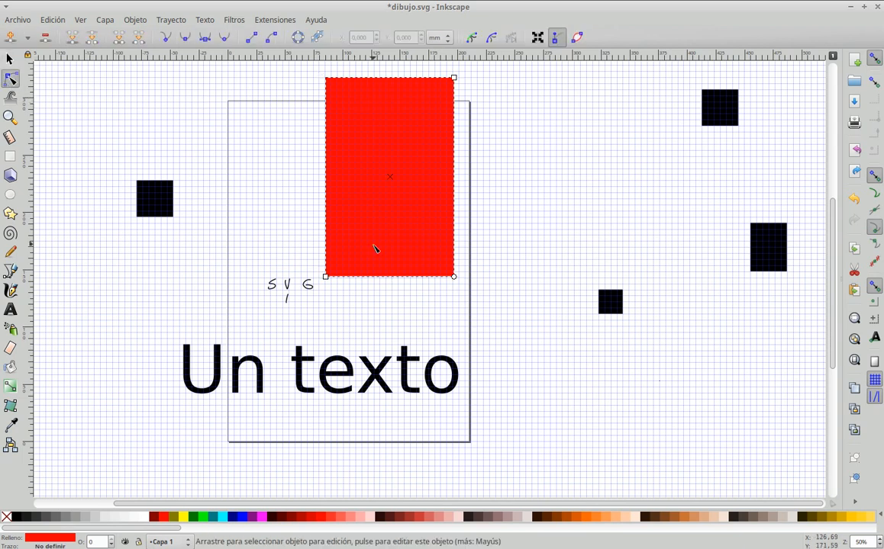
pyautogui.moveTo(327, 279); pyautogui.dragTo(311, 249)
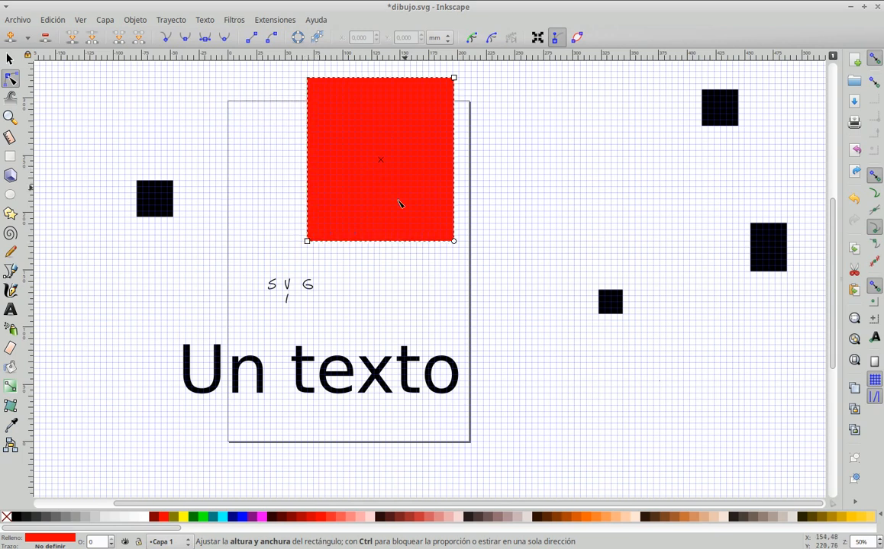
pyautogui.moveTo(308, 242); pyautogui.dragTo(313, 236)
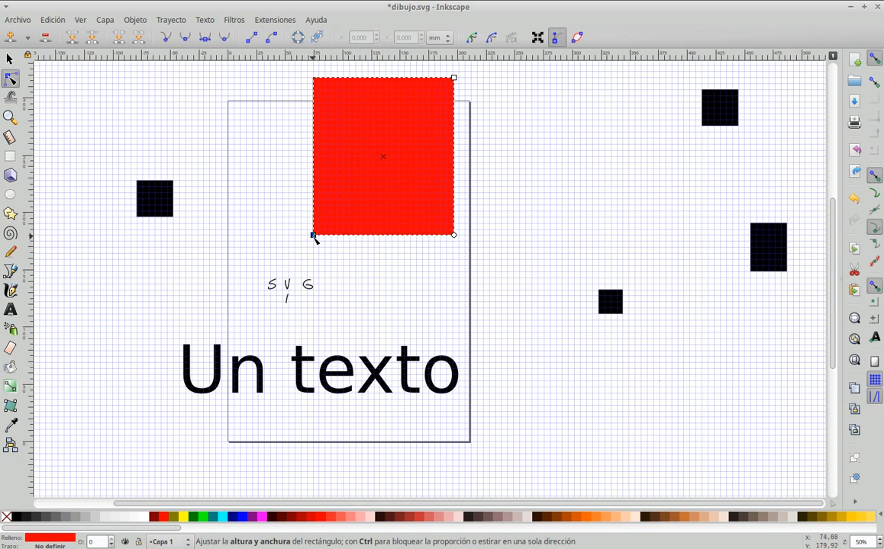
pyautogui.moveTo(314, 237); pyautogui.dragTo(284, 226)
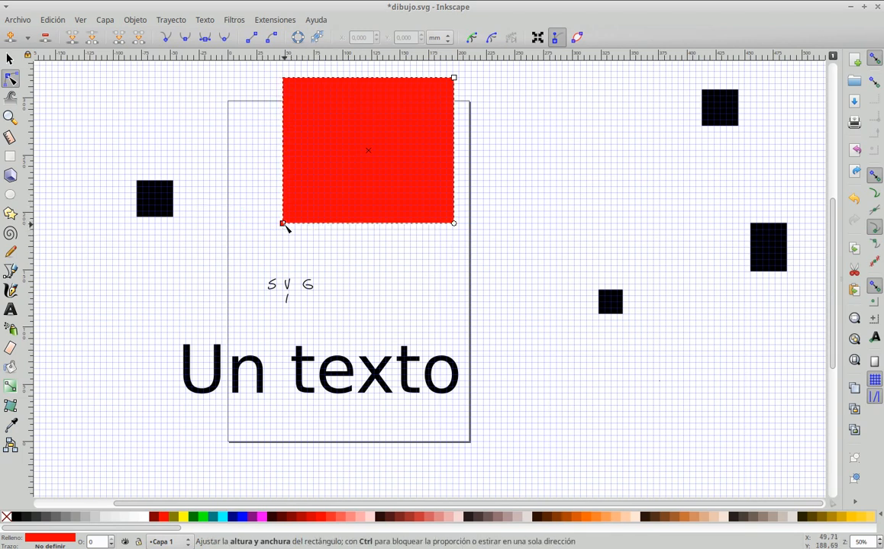
pyautogui.moveTo(285, 227); pyautogui.dragTo(265, 226)
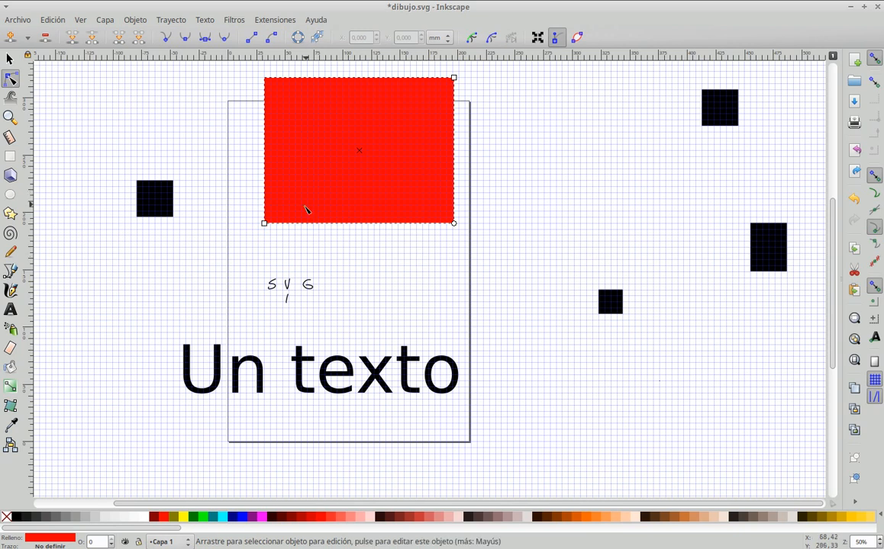
# Step: Turn off snapping and pull the red rectangle's lower-left corner right and slightly down to make it narrower and taller
pyautogui.click(876, 62)
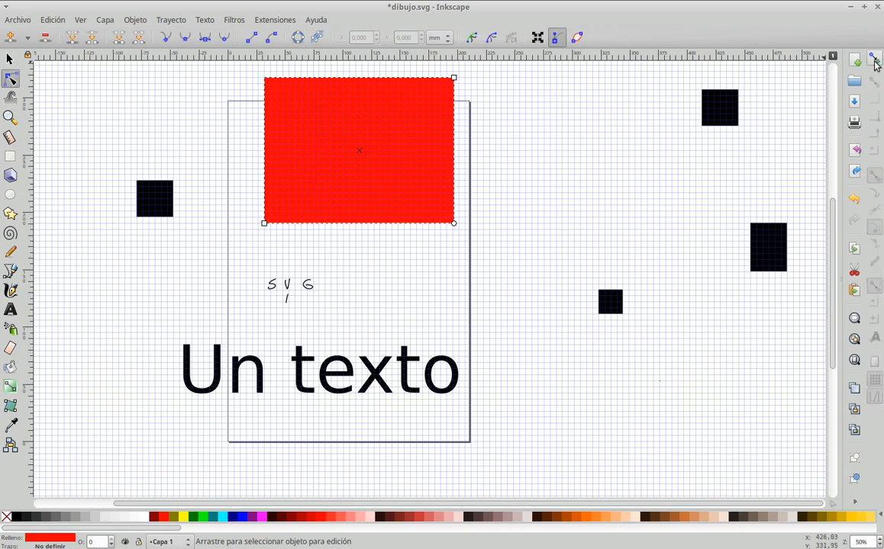
pyautogui.moveTo(265, 224); pyautogui.dragTo(321, 236)
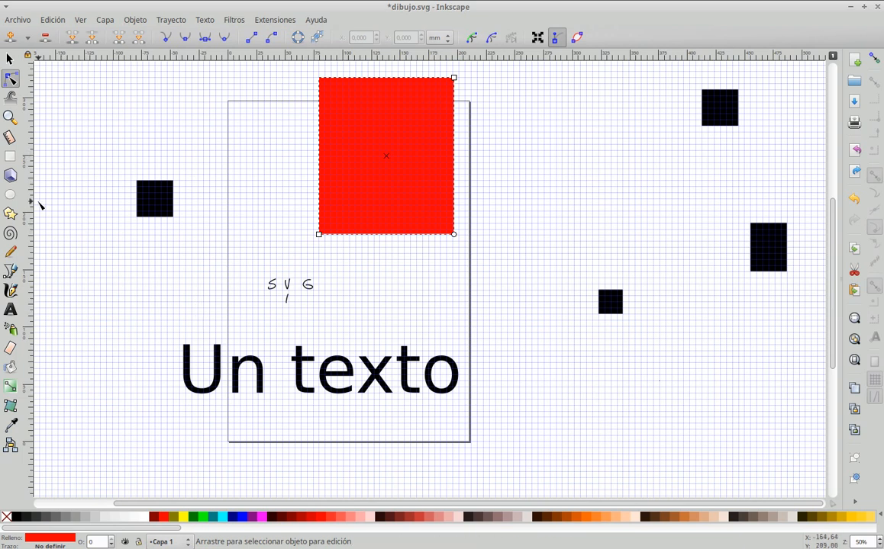
# Step: Draw a red circle with a radius of about 61 mm below the left black square, overlapping the start of the text
pyautogui.click(10, 195)
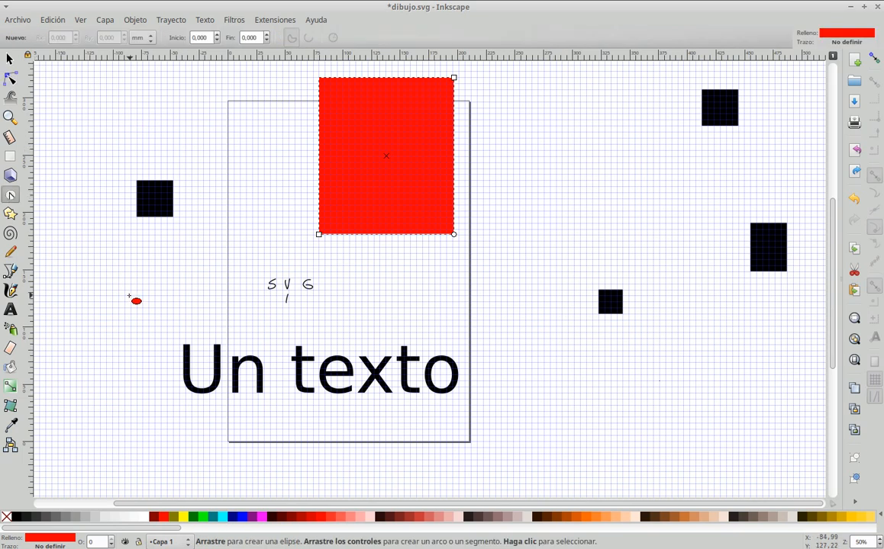
pyautogui.moveTo(123, 259)
pyautogui.mouseDown()
pyautogui.moveTo(176, 311)
pyautogui.moveTo(273, 319)
pyautogui.moveTo(288, 335)
pyautogui.moveTo(238, 387)
pyautogui.moveTo(244, 412)
pyautogui.moveTo(317, 368)
pyautogui.moveTo(301, 423)
pyautogui.moveTo(253, 445)
pyautogui.moveTo(310, 423)
pyautogui.moveTo(313, 347)
pyautogui.moveTo(305, 322)
pyautogui.moveTo(227, 330)
pyautogui.moveTo(278, 398)
pyautogui.moveTo(255, 381)
pyautogui.moveTo(307, 413)
pyautogui.moveTo(157, 316)
pyautogui.moveTo(263, 361)
pyautogui.moveTo(307, 408)
pyautogui.moveTo(324, 441)
pyautogui.moveTo(263, 407)
pyautogui.mouseUp()
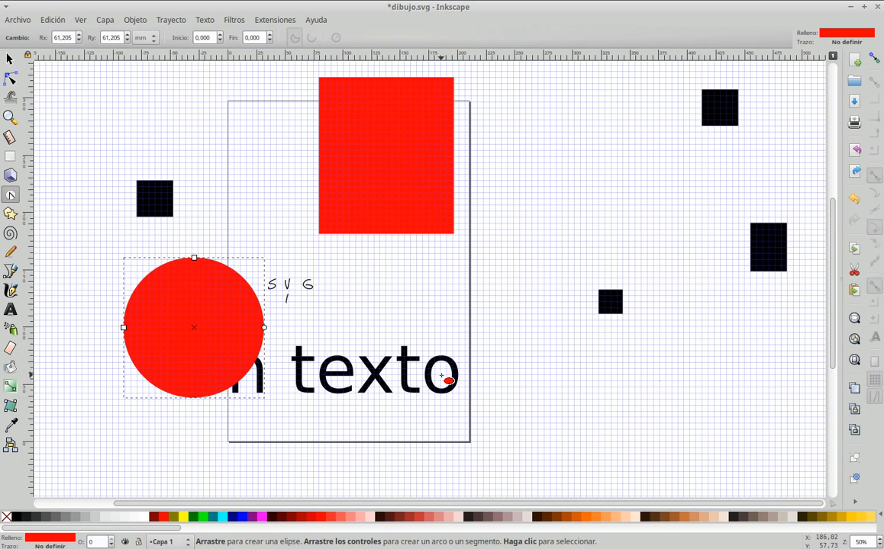
pyautogui.moveTo(442, 375); pyautogui.dragTo(473, 400)
pyautogui.hotkey('ctrl', 'z')
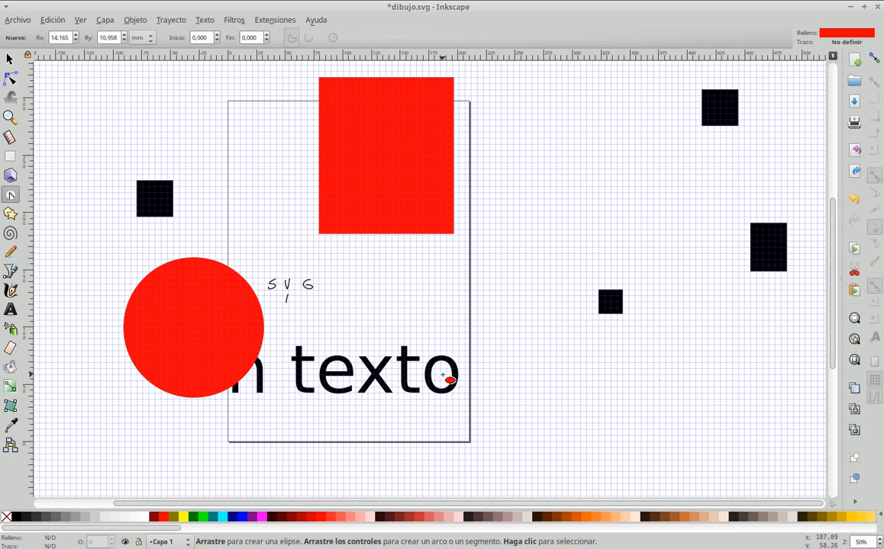
pyautogui.keyDown('alt'); pyautogui.moveTo(440, 375); pyautogui.dragTo(379, 315); pyautogui.keyUp('alt')
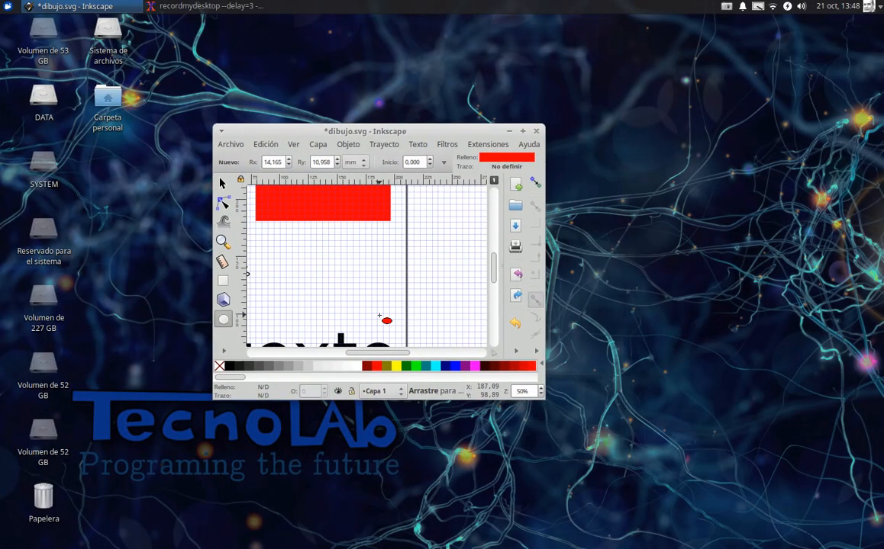
pyautogui.click(522, 132)
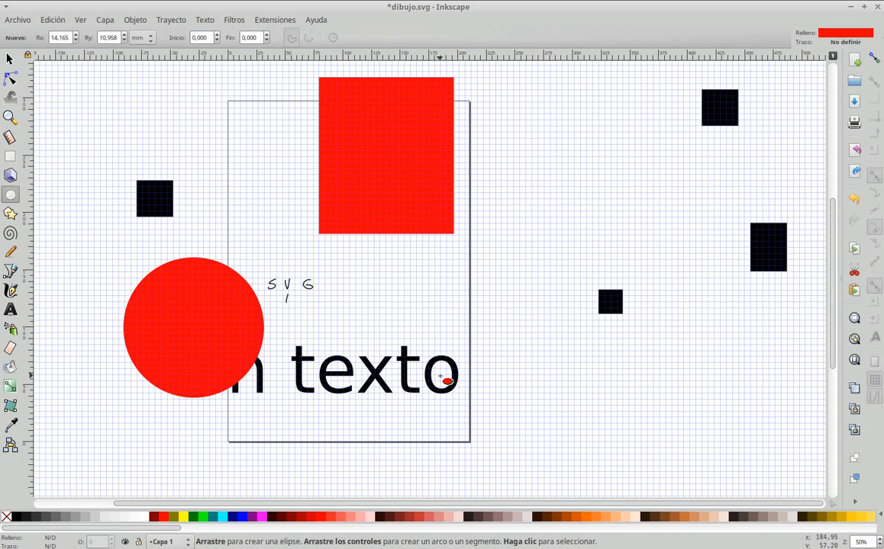
# Step: Draw a red ellipse from its centre inside the text's final "o", with radii of about 10.7 × 13.4 mm, and deselect it
pyautogui.press('shift')
pyautogui.keyDown('shift'); pyautogui.moveTo(441, 376); pyautogui.dragTo(452, 391); pyautogui.keyUp('shift')
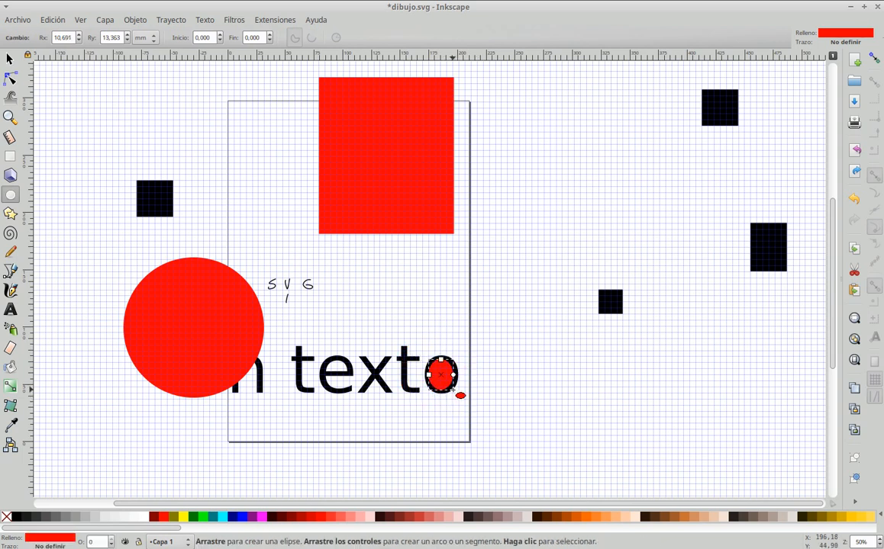
pyautogui.click(9, 60)
pyautogui.click(77, 197)
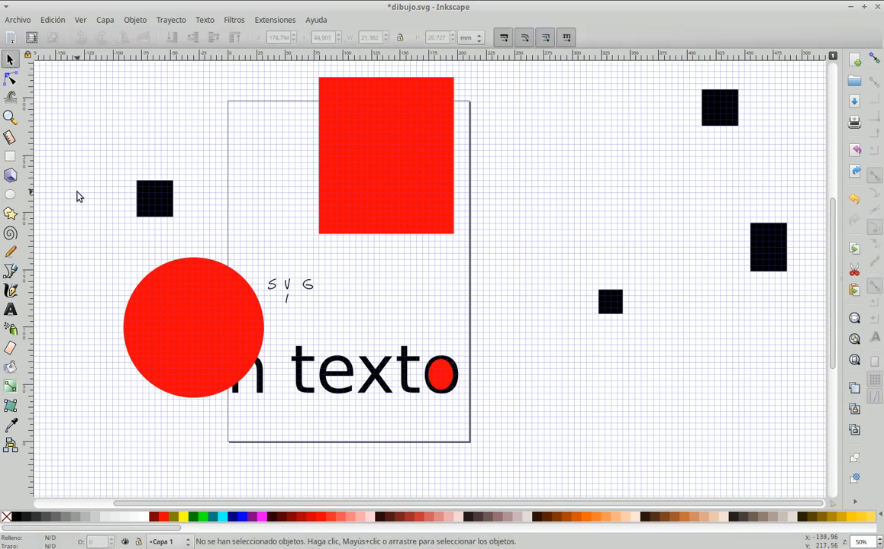
# Step: Draw a closed, irregular five-point polygon of straight segments with the Bezier pen, across the page's right edge beside the red rectangle
pyautogui.click(11, 273)
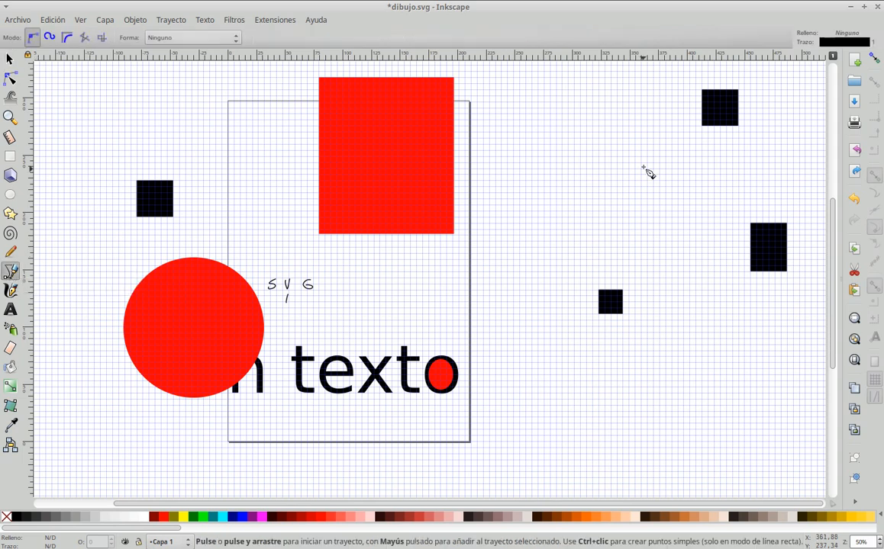
pyautogui.click(503, 110)
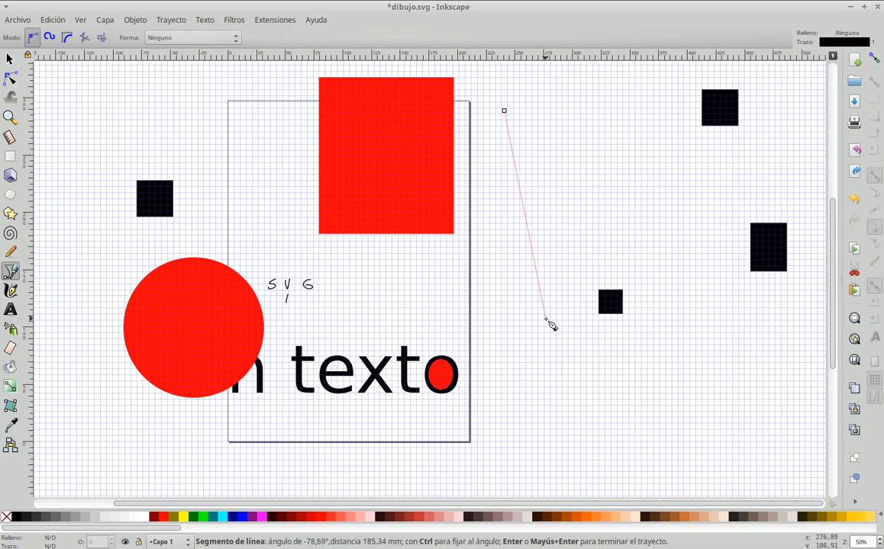
pyautogui.click(546, 318)
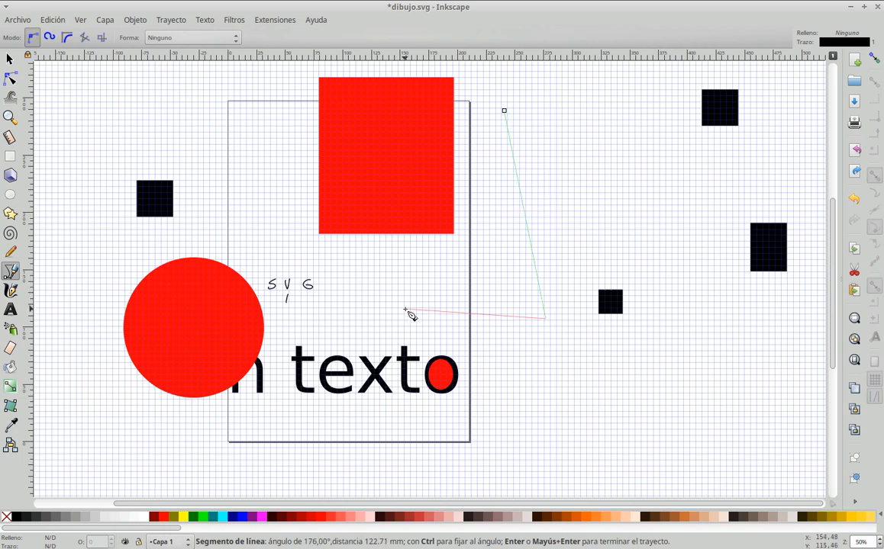
pyautogui.click(406, 309)
pyautogui.click(482, 231)
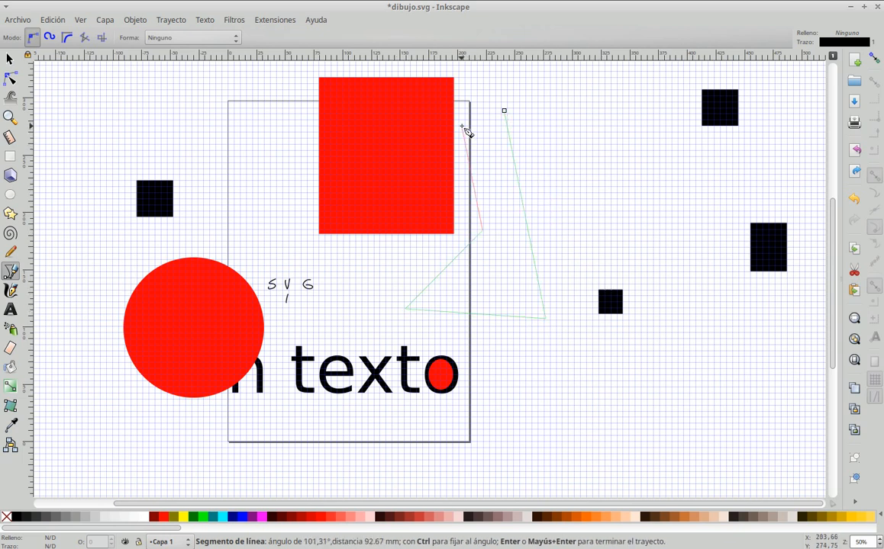
pyautogui.click(459, 123)
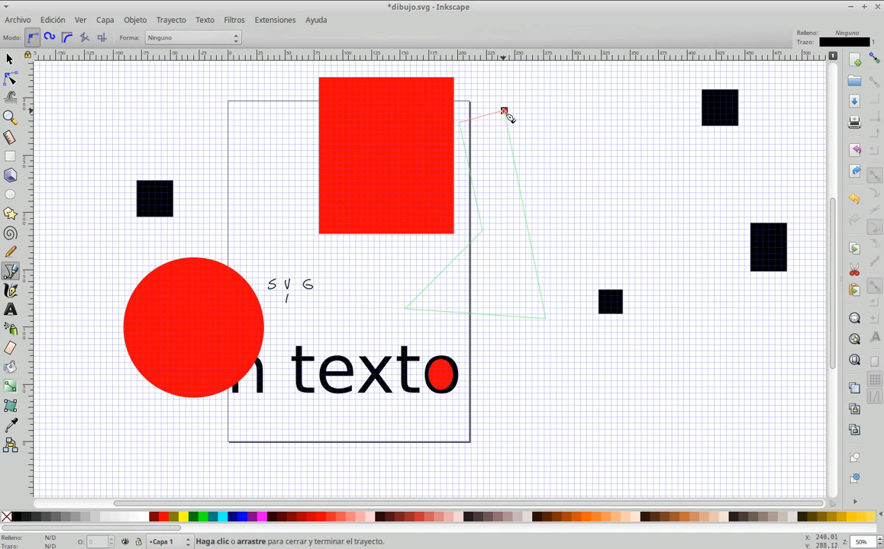
pyautogui.click(505, 112)
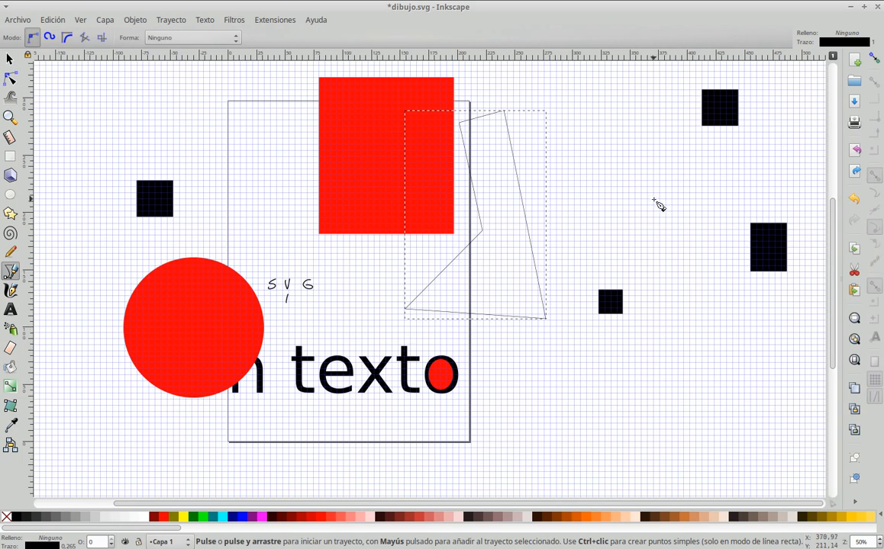
# Step: Draw a closed, heart-like curved path with the Bezier pen between the page and the black squares on the right
pyautogui.moveTo(654, 199); pyautogui.dragTo(612, 159)
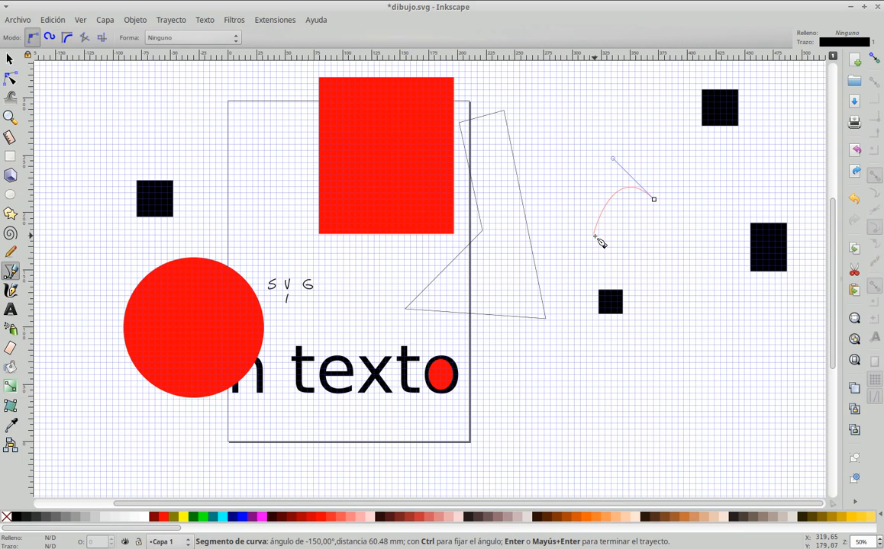
pyautogui.moveTo(594, 236); pyautogui.dragTo(643, 283)
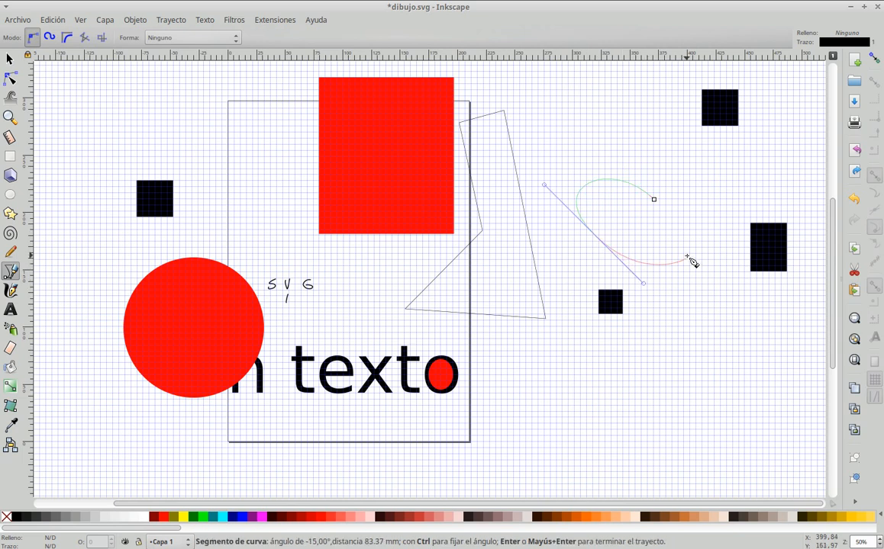
pyautogui.click(694, 238)
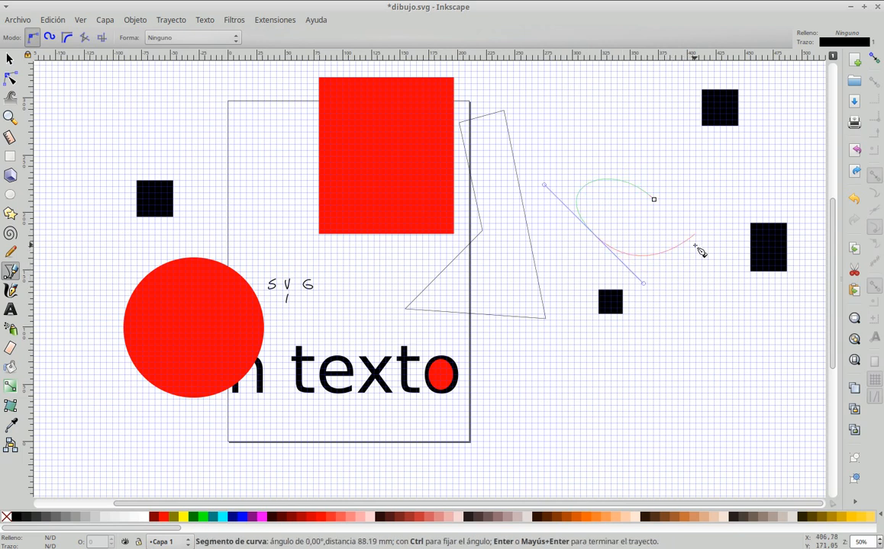
pyautogui.moveTo(714, 161); pyautogui.dragTo(659, 206)
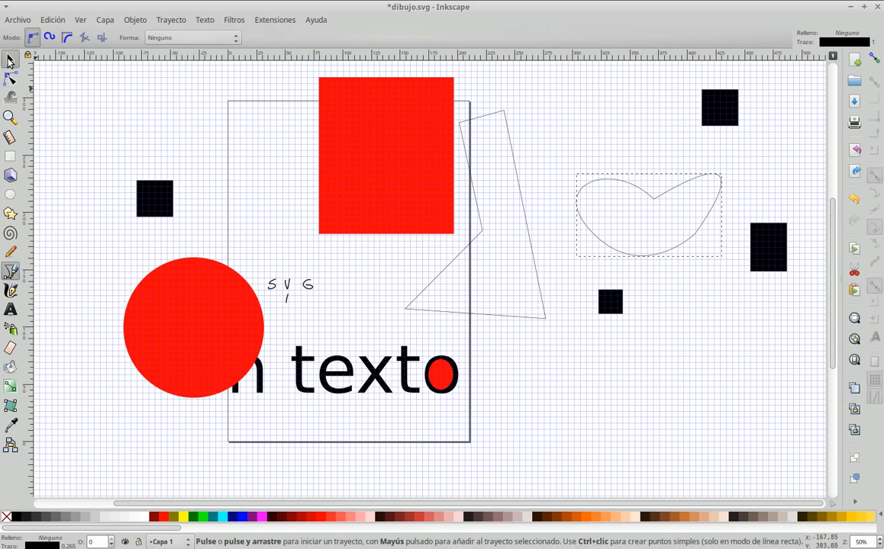
# Step: Handwrite "Gra" above the left black square and "m" between that square and the red rectangle with the Calligraphy tool's Rotulador preset
pyautogui.click(9, 59)
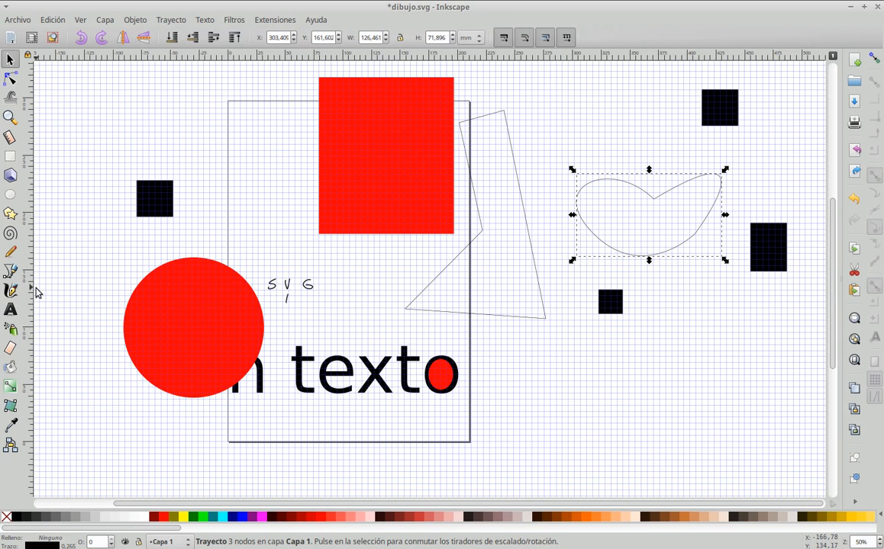
pyautogui.click(11, 293)
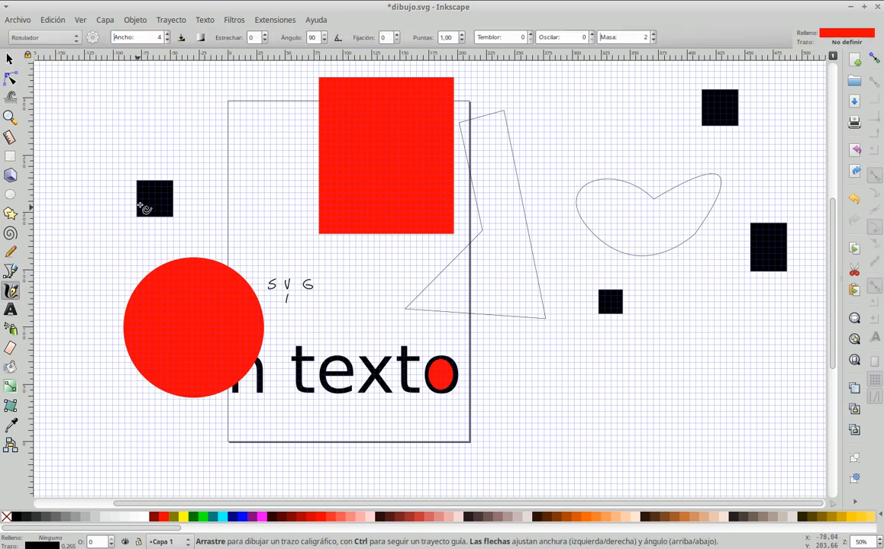
pyautogui.moveTo(156, 109)
pyautogui.mouseDown()
pyautogui.moveTo(135, 124)
pyautogui.moveTo(157, 140)
pyautogui.moveTo(205, 130)
pyautogui.mouseUp()
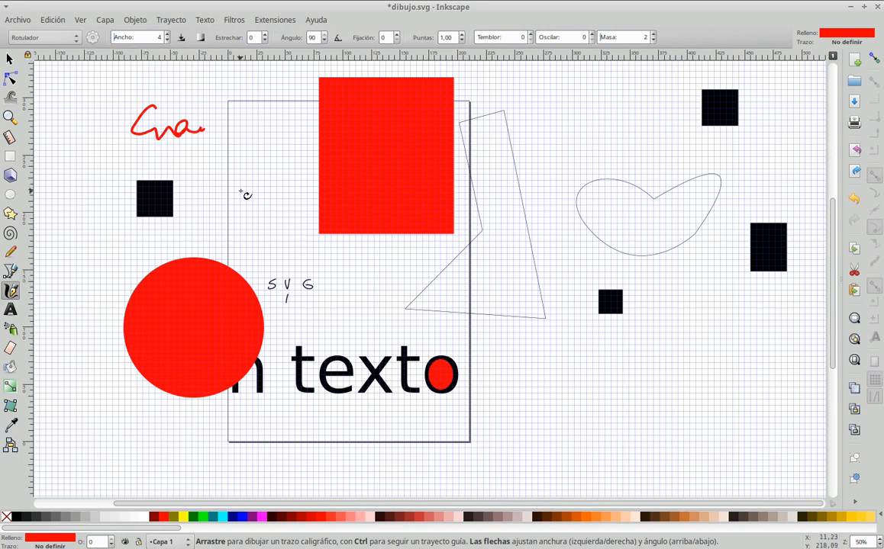
pyautogui.moveTo(240, 185); pyautogui.dragTo(276, 196)
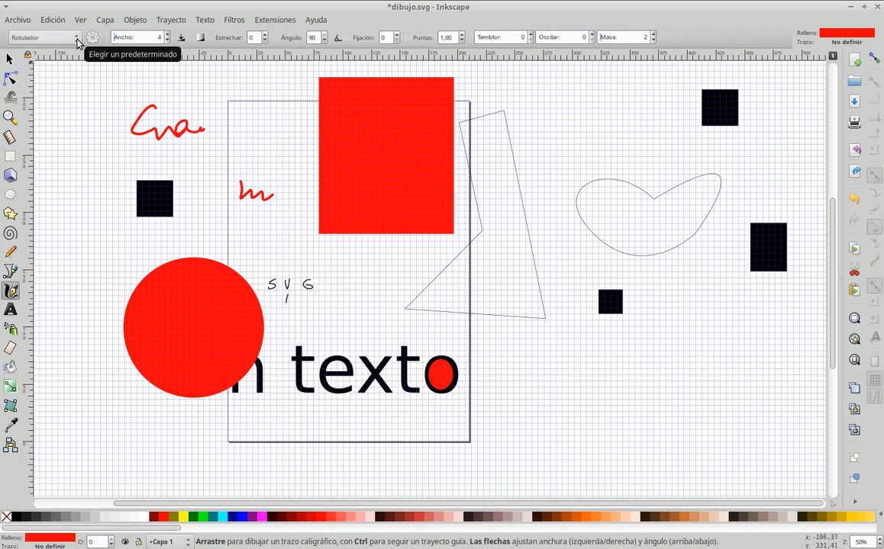
# Step: Switch the calligraphy preset to Plumilla and handwrite "Es" beside the upper part of the five-point polygon
pyautogui.click(77, 38)
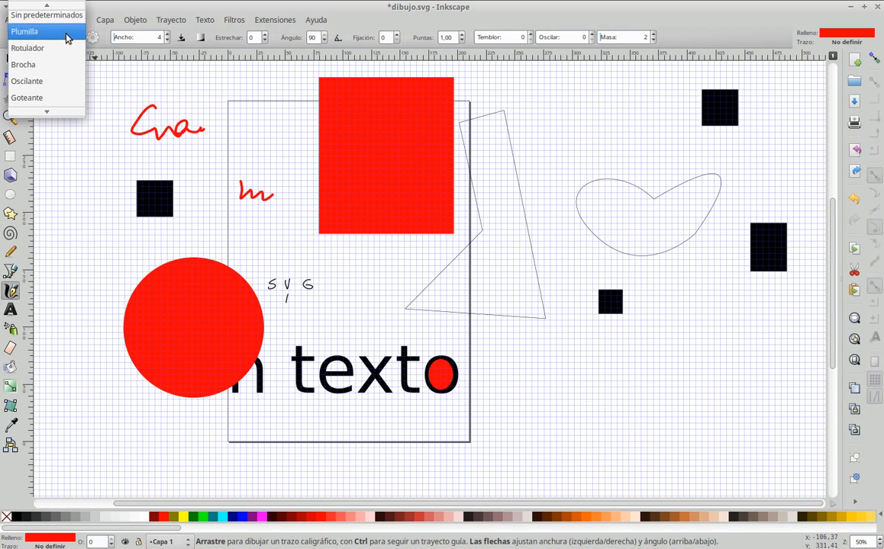
pyautogui.click(69, 32)
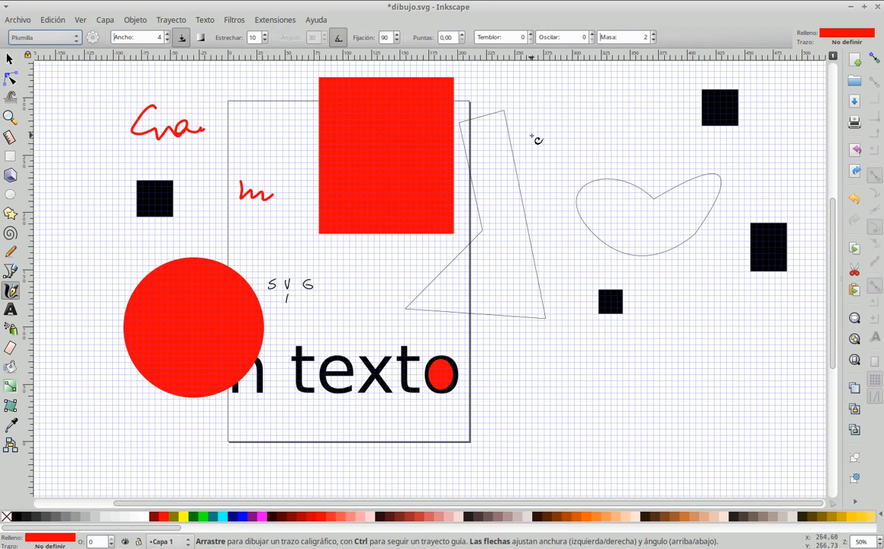
pyautogui.moveTo(536, 125); pyautogui.dragTo(543, 141)
pyautogui.moveTo(533, 133); pyautogui.dragTo(544, 132)
pyautogui.moveTo(538, 125); pyautogui.dragTo(548, 123)
pyautogui.moveTo(550, 128); pyautogui.dragTo(543, 143)
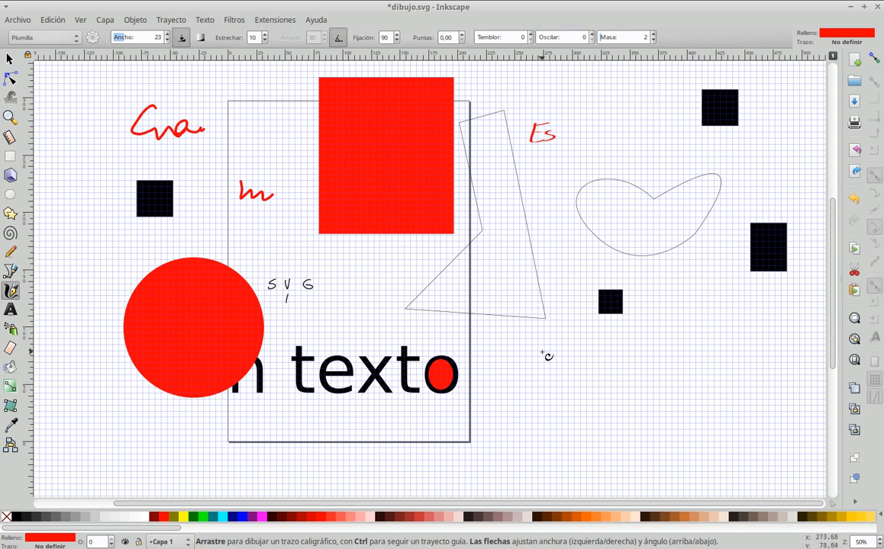
# Step: Set the calligraphy width to 23 and write "PL", a long hooked stroke and "plumilla" beside and below the end of the text
pyautogui.moveTo(504, 360)
pyautogui.mouseDown()
pyautogui.moveTo(502, 391)
pyautogui.moveTo(495, 358)
pyautogui.moveTo(531, 351)
pyautogui.moveTo(507, 373)
pyautogui.mouseUp()
pyautogui.moveTo(545, 348)
pyautogui.mouseDown()
pyautogui.moveTo(541, 377)
pyautogui.moveTo(580, 378)
pyautogui.moveTo(624, 351)
pyautogui.moveTo(724, 348)
pyautogui.moveTo(738, 362)
pyautogui.moveTo(741, 413)
pyautogui.mouseUp()
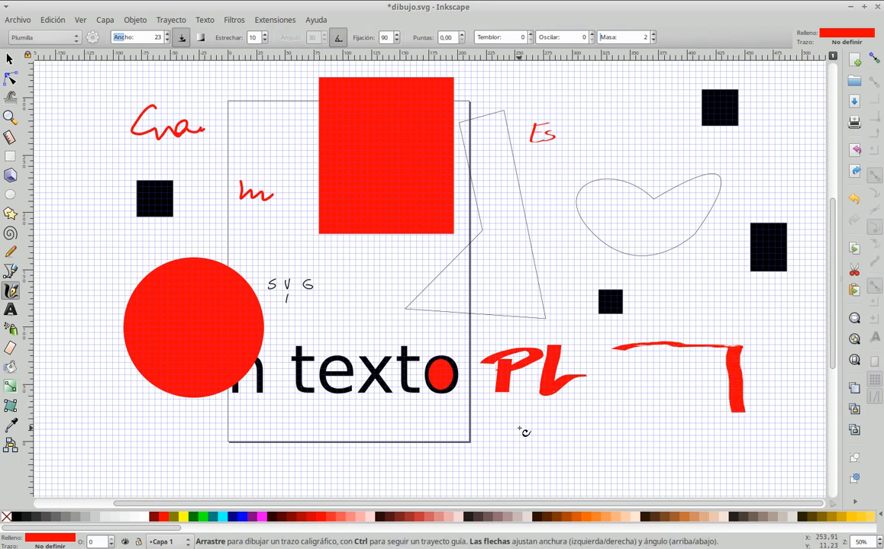
pyautogui.moveTo(524, 421)
pyautogui.mouseDown()
pyautogui.moveTo(504, 463)
pyautogui.moveTo(502, 423)
pyautogui.moveTo(550, 418)
pyautogui.moveTo(527, 443)
pyautogui.mouseUp()
pyautogui.moveTo(571, 406)
pyautogui.mouseDown()
pyautogui.moveTo(571, 436)
pyautogui.moveTo(591, 414)
pyautogui.moveTo(595, 433)
pyautogui.moveTo(610, 418)
pyautogui.moveTo(619, 436)
pyautogui.moveTo(643, 426)
pyautogui.moveTo(631, 413)
pyautogui.moveTo(632, 436)
pyautogui.moveTo(650, 414)
pyautogui.moveTo(652, 435)
pyautogui.moveTo(654, 421)
pyautogui.moveTo(674, 414)
pyautogui.moveTo(691, 433)
pyautogui.mouseUp()
pyautogui.moveTo(708, 386)
pyautogui.mouseDown()
pyautogui.moveTo(704, 429)
pyautogui.moveTo(733, 437)
pyautogui.moveTo(752, 410)
pyautogui.moveTo(761, 436)
pyautogui.moveTo(740, 423)
pyautogui.moveTo(769, 423)
pyautogui.mouseUp()
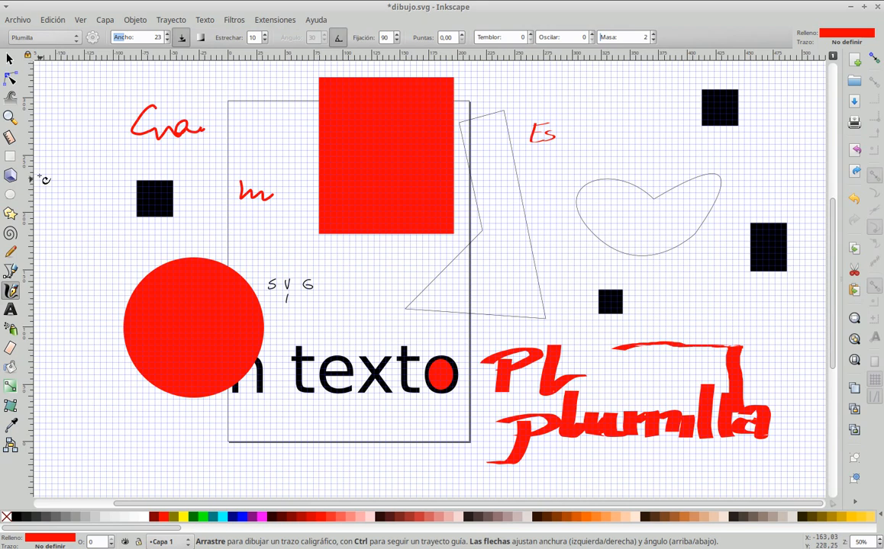
# Step: Move the large red circle up and to the left, to about X -140, Y 51 mm, uncovering most of the text's "U"
pyautogui.click(10, 59)
pyautogui.click(187, 280)
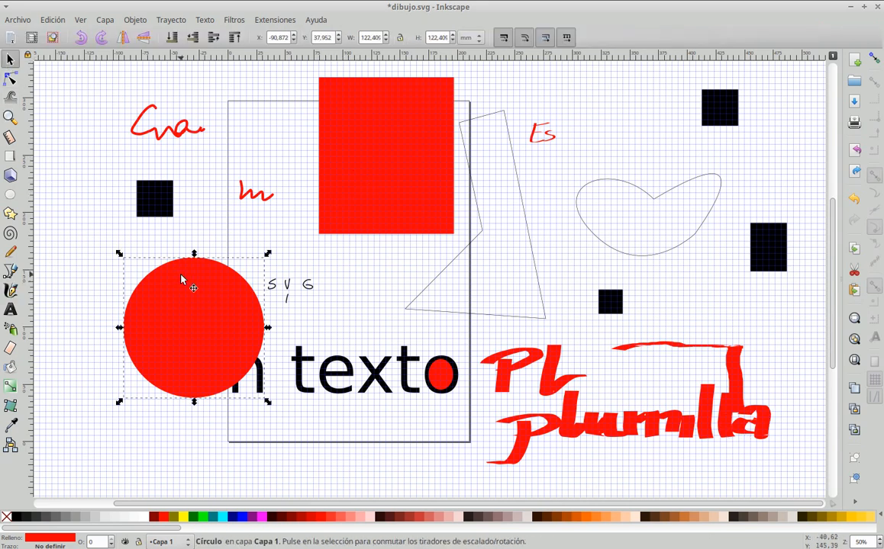
pyautogui.moveTo(181, 280); pyautogui.dragTo(125, 265)
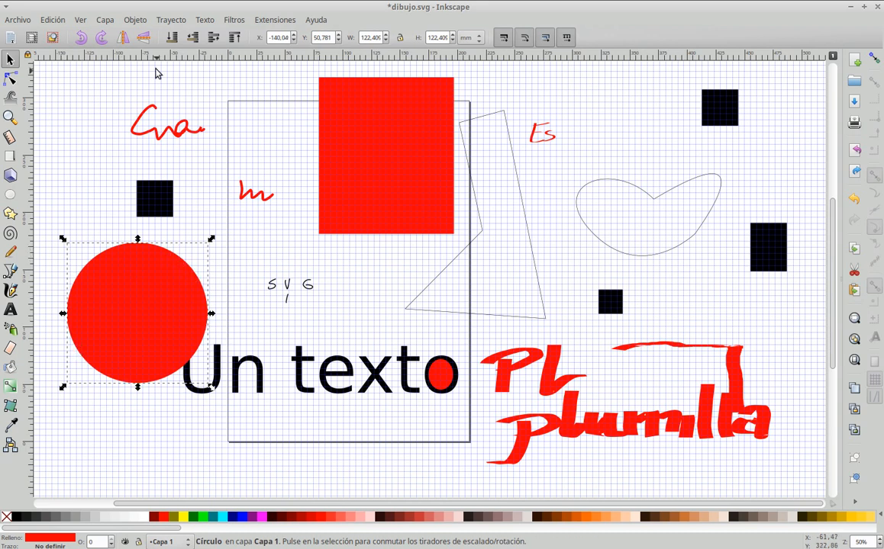
# Step: Open Fill and Stroke for the circle and raise the fill's blue value to 193, giving magenta ff00c1ff
pyautogui.click(133, 21)
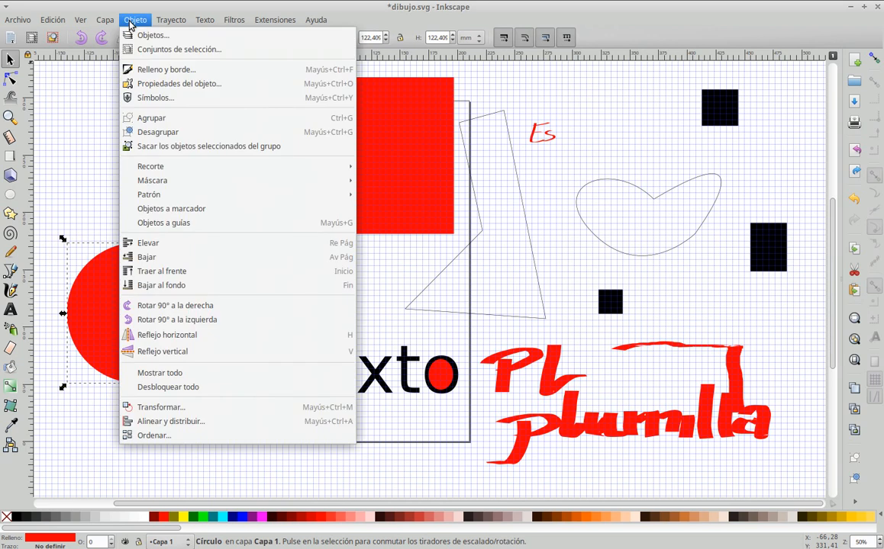
pyautogui.click(162, 70)
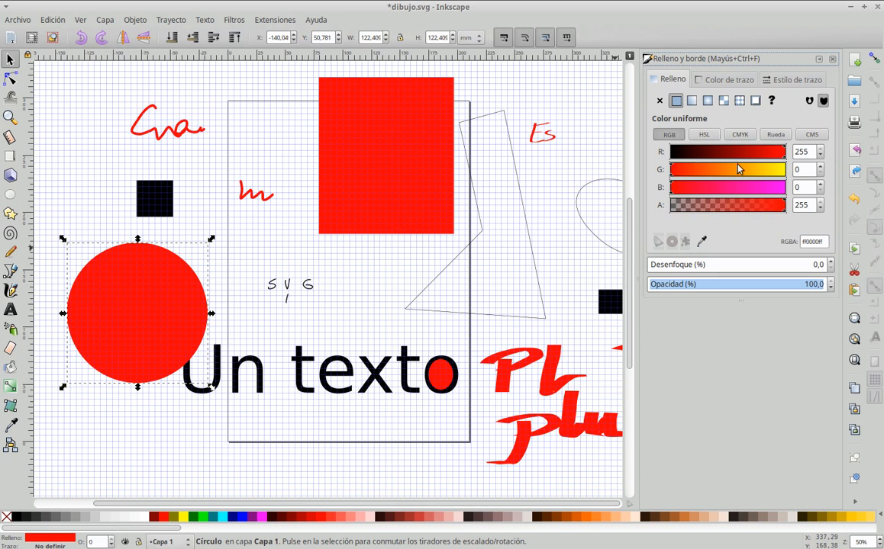
pyautogui.click(757, 188)
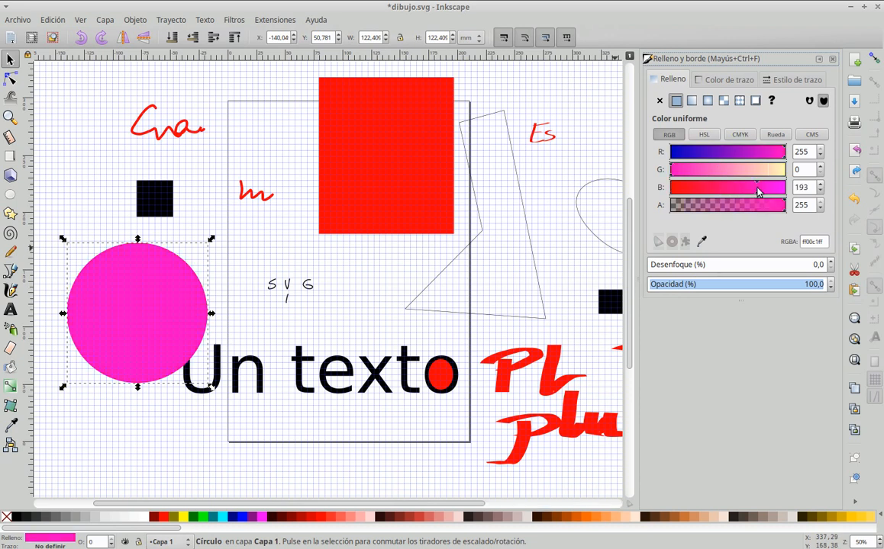
# Step: Give the circle a uniform green stroke with the RGB green value at 197 (00c500ff)
pyautogui.click(733, 80)
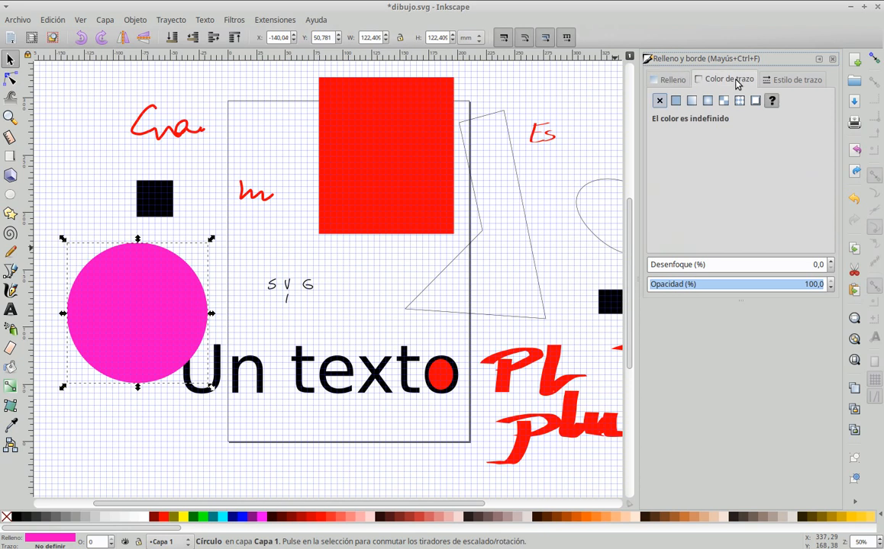
pyautogui.click(677, 101)
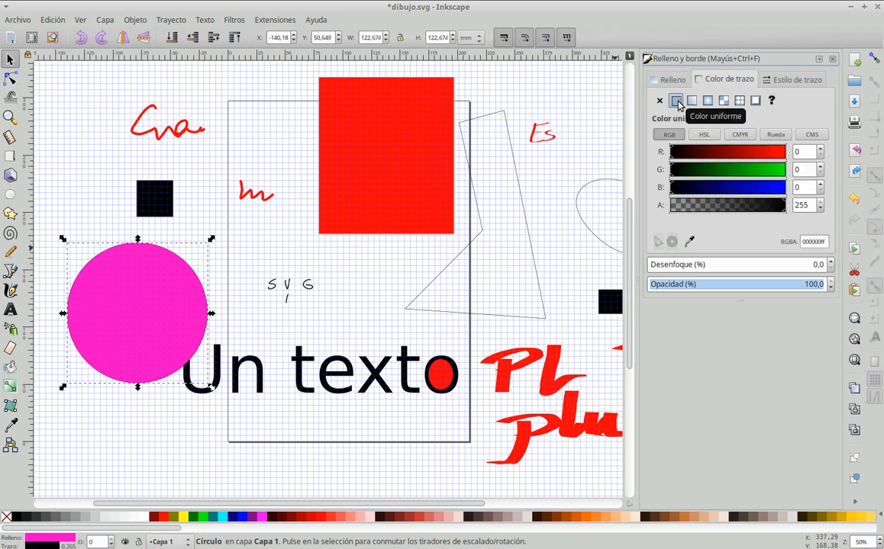
pyautogui.click(769, 174)
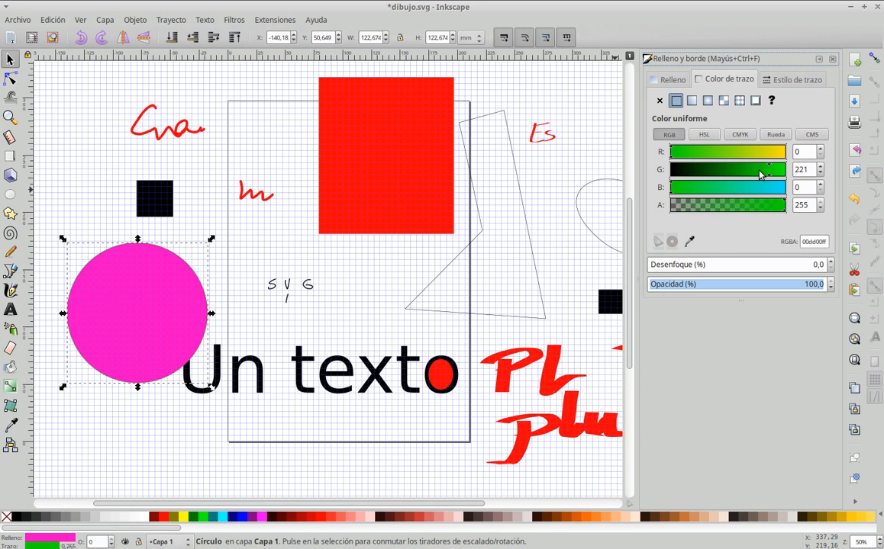
pyautogui.click(758, 171)
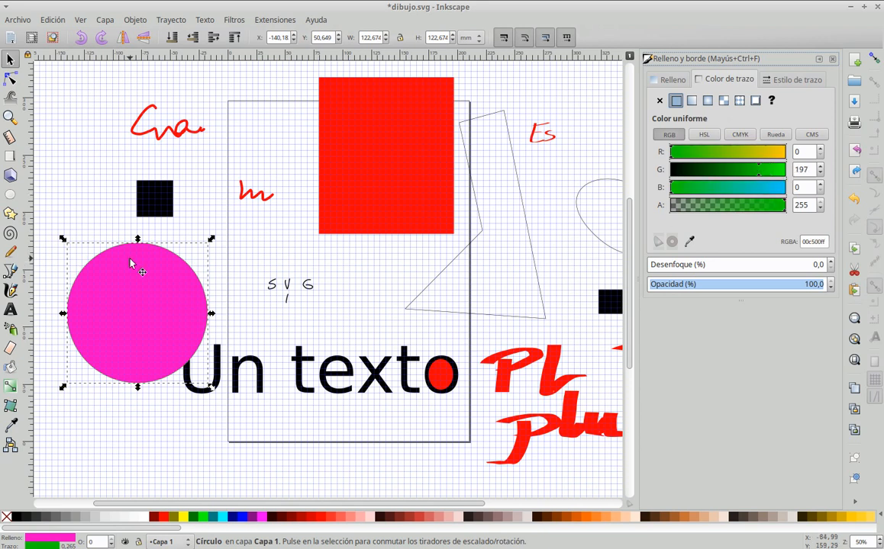
# Step: Set the circle's stroke width to 5.865 mm and reposition it at about X -132, Y 59 mm
pyautogui.click(796, 82)
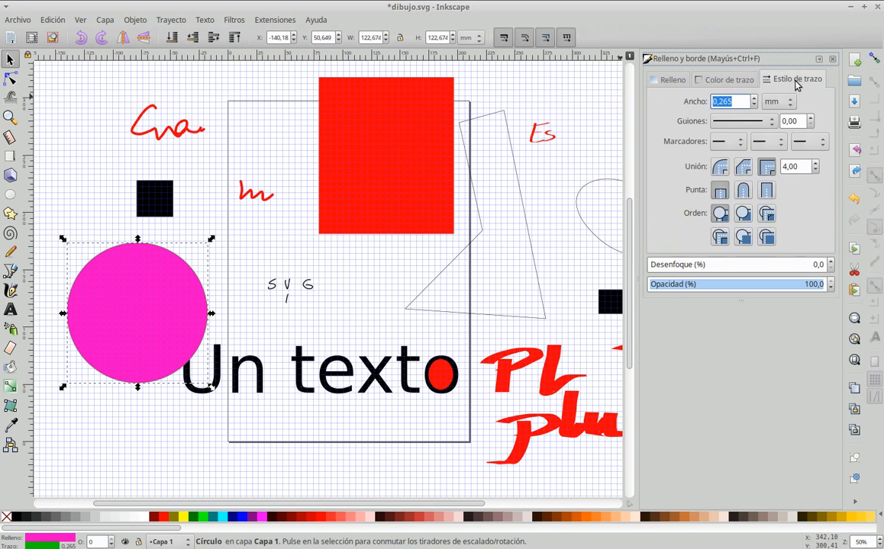
pyautogui.write('5,265')
pyautogui.press('Return')
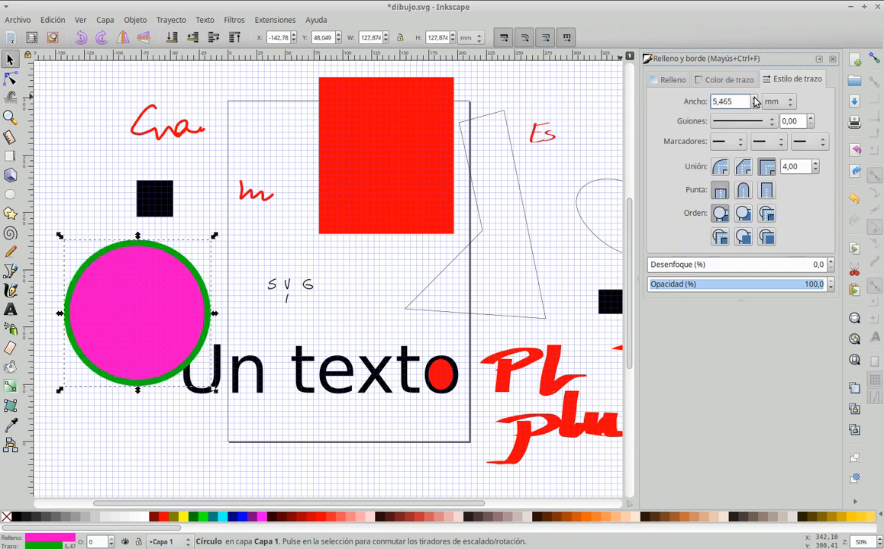
pyautogui.click(753, 98)
pyautogui.click(753, 98)
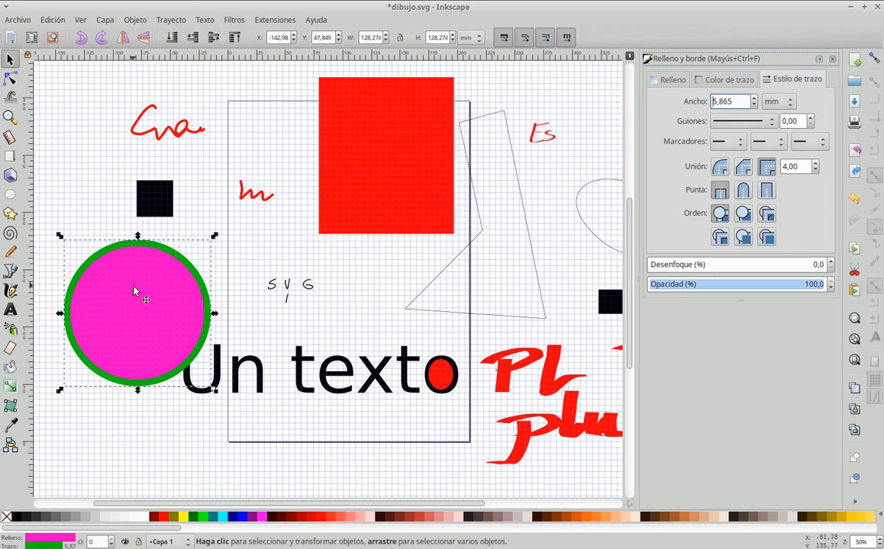
pyautogui.moveTo(134, 291); pyautogui.dragTo(174, 303)
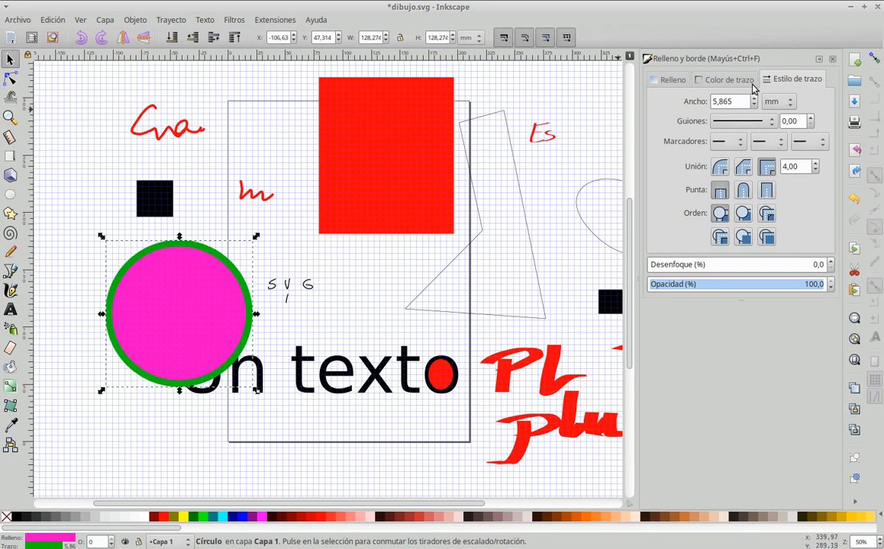
pyautogui.moveTo(179, 311); pyautogui.dragTo(151, 296)
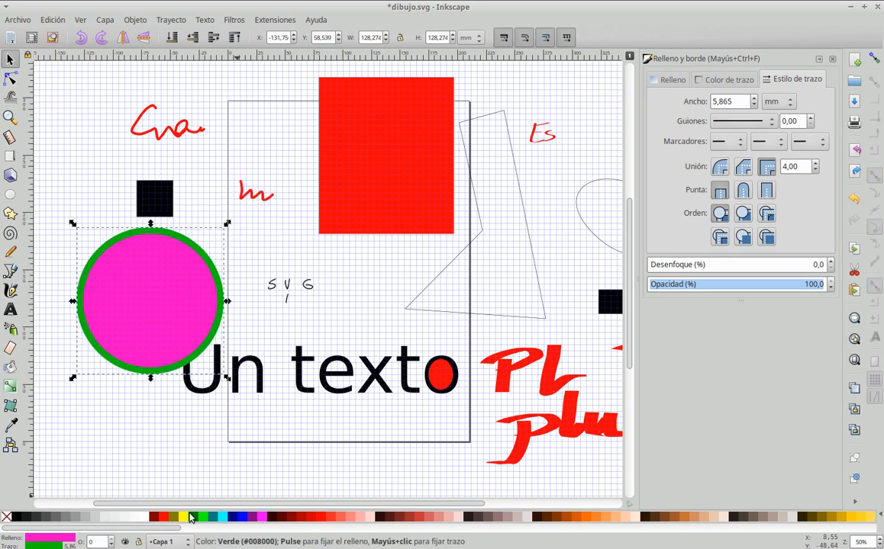
# Step: Recolour the circle with blue (#0000FF) fill and red stroke from the palette, and move it down over the text's start
pyautogui.click(242, 519)
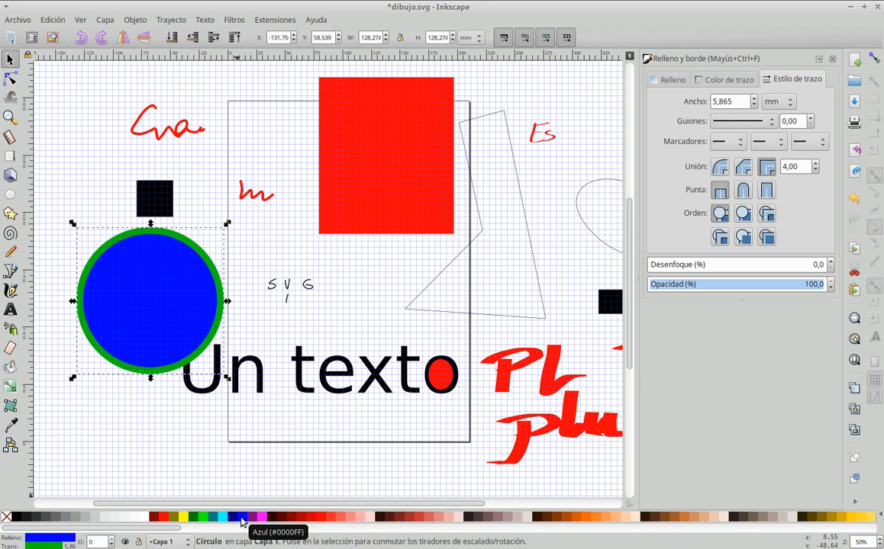
pyautogui.keyDown('shift'); pyautogui.click(164, 519); pyautogui.keyUp('shift')
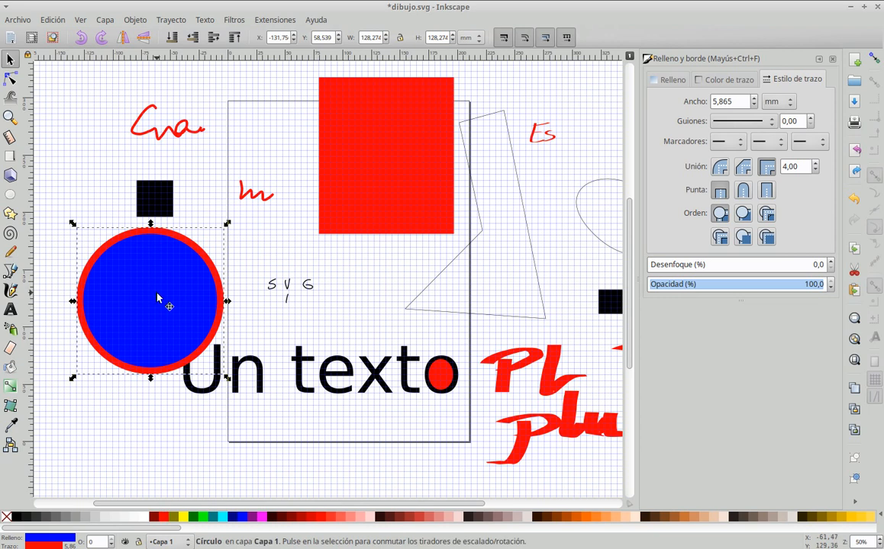
pyautogui.moveTo(192, 278); pyautogui.dragTo(255, 293)
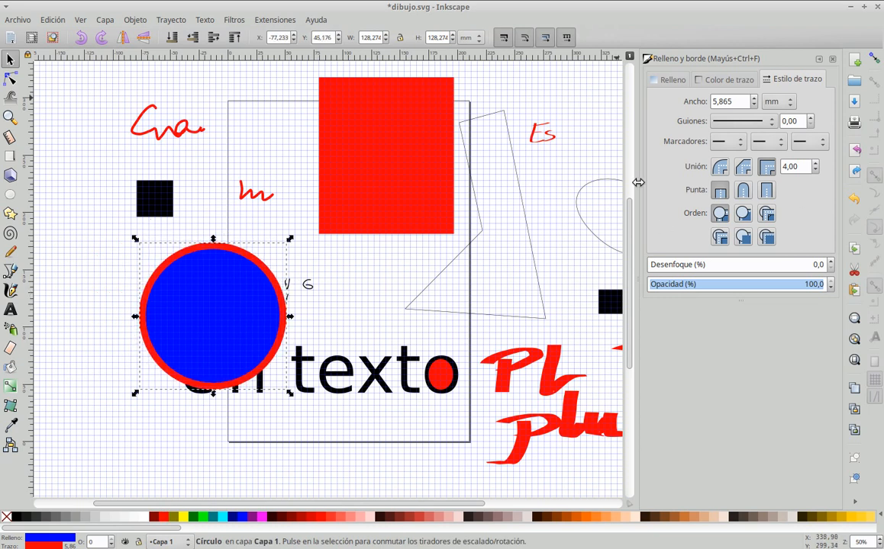
pyautogui.moveTo(197, 322); pyautogui.dragTo(166, 389)
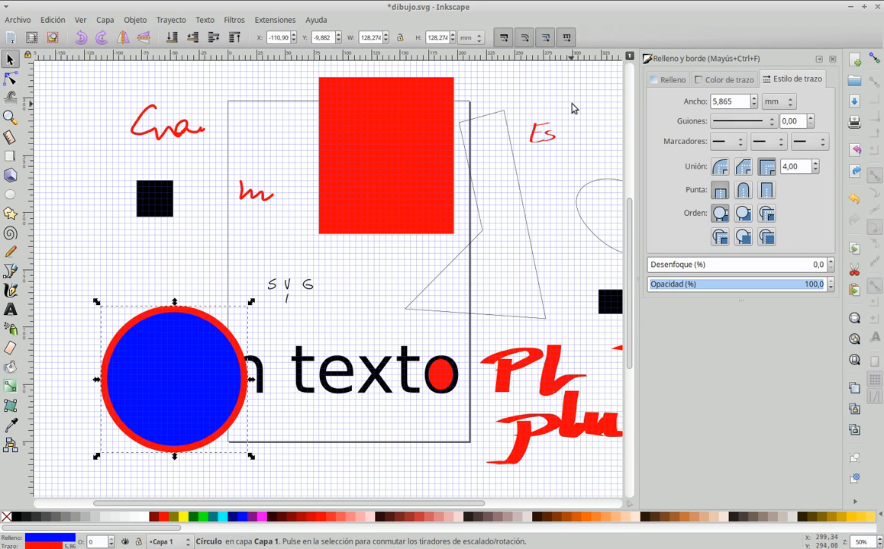
# Step: Minimise the Fill and Stroke panel, restore it, and deselect the circle
pyautogui.click(819, 60)
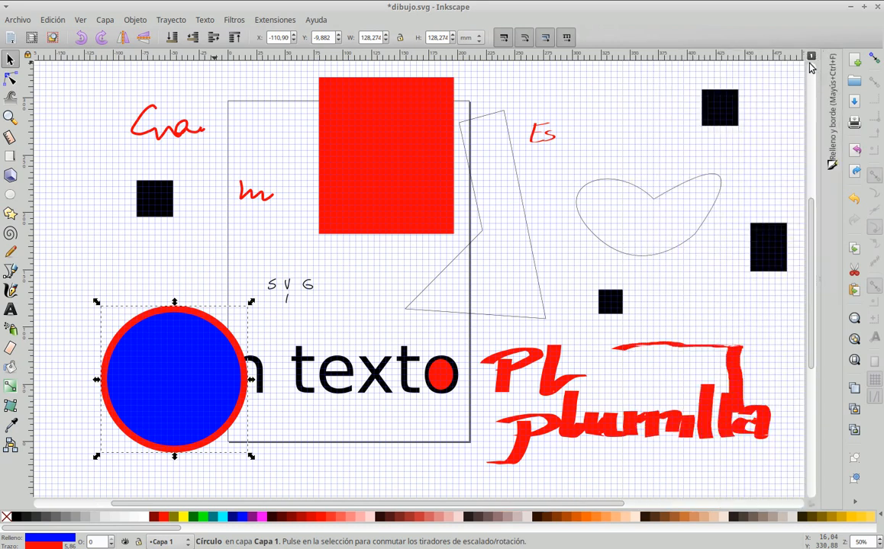
pyautogui.click(835, 75)
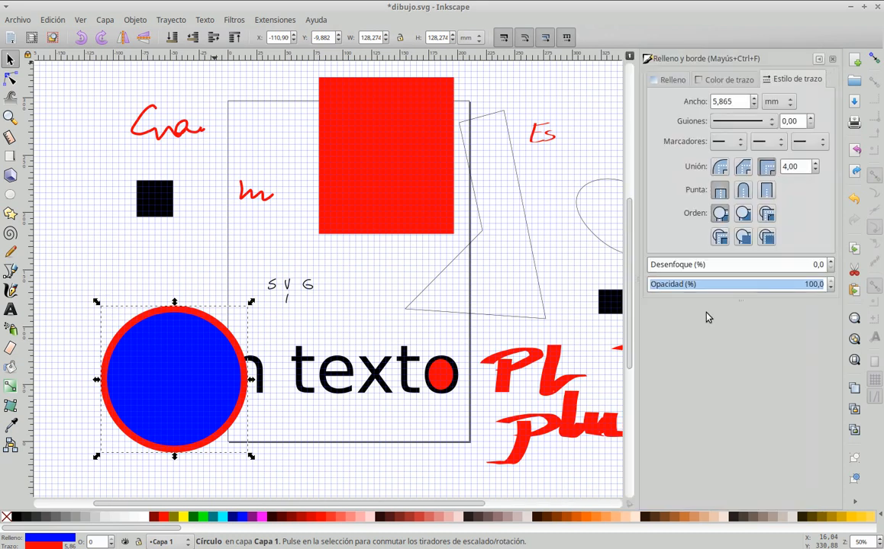
pyautogui.click(334, 261)
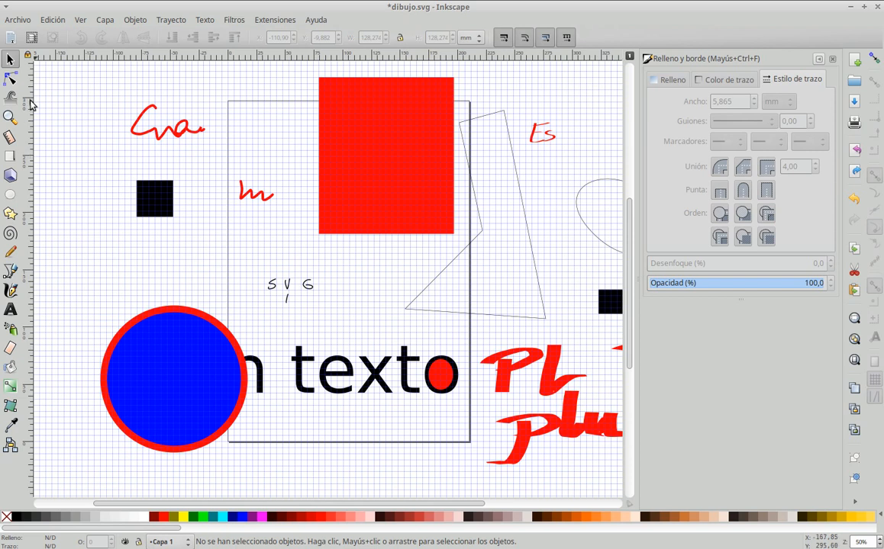
# Step: Reshape the five-point polygon by moving its inner vertex down-right and its two top vertices upward, and set its stroke width to 2.065 mm
pyautogui.click(10, 79)
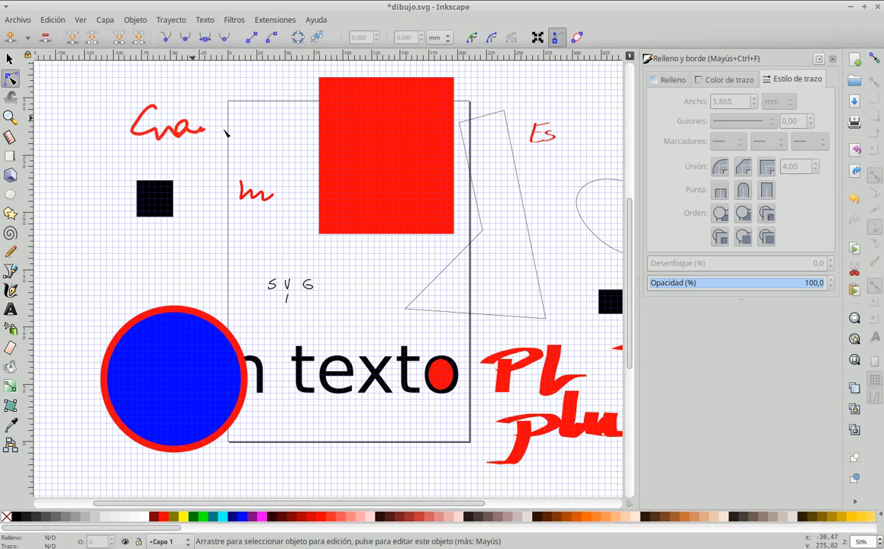
pyautogui.click(525, 203)
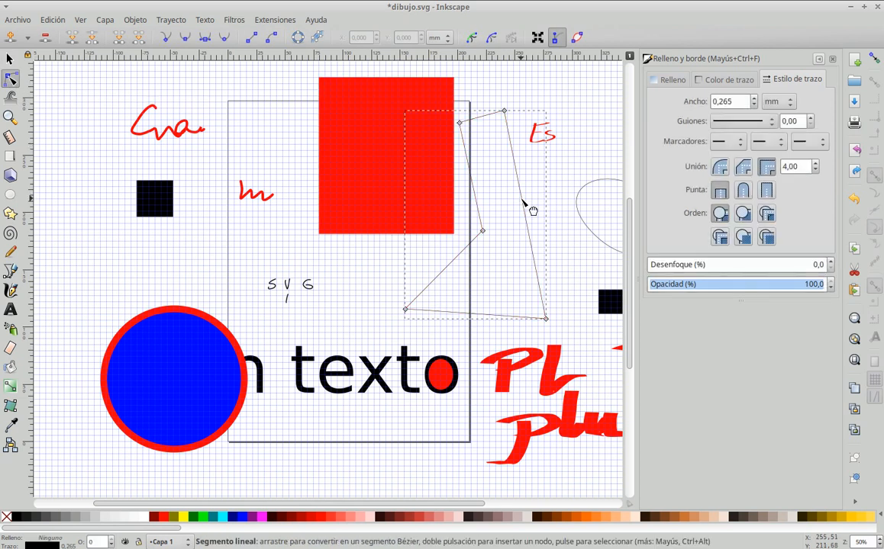
pyautogui.moveTo(484, 232); pyautogui.dragTo(509, 264)
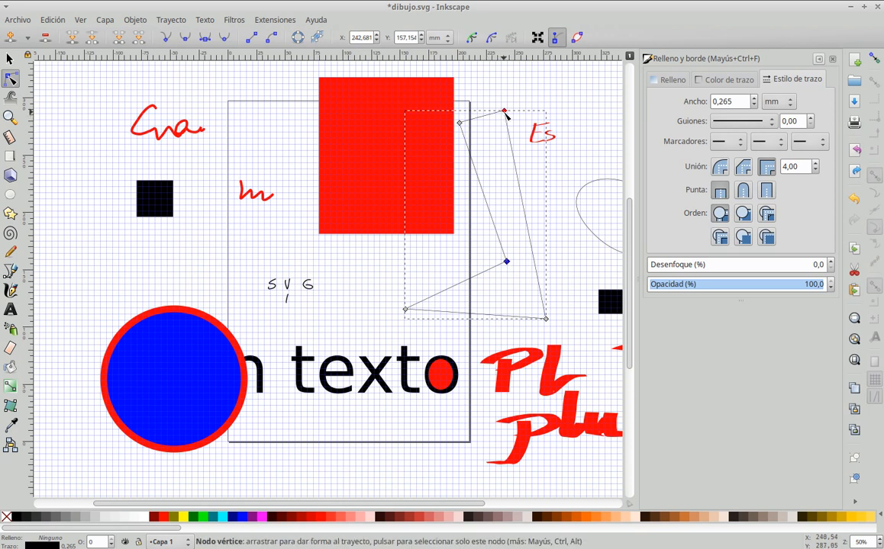
pyautogui.moveTo(503, 111); pyautogui.dragTo(516, 104)
pyautogui.moveTo(459, 123); pyautogui.dragTo(468, 86)
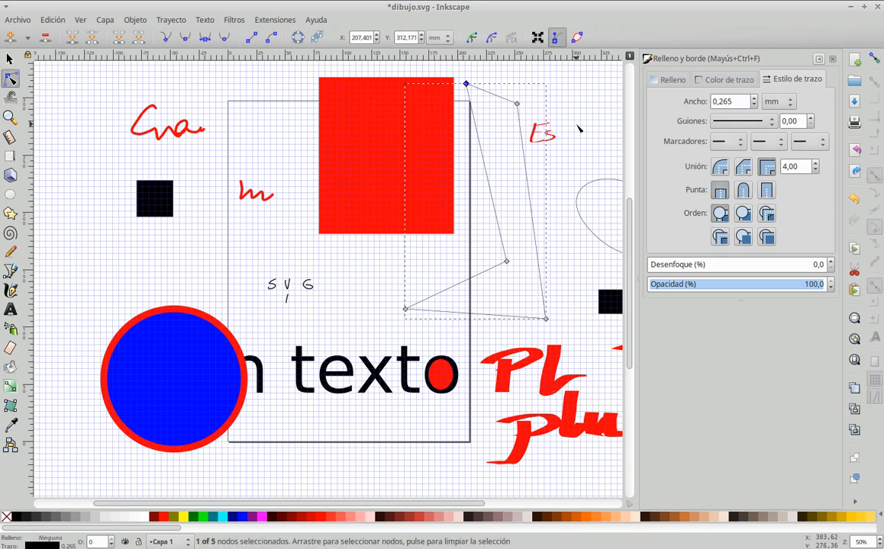
pyautogui.click(753, 99)
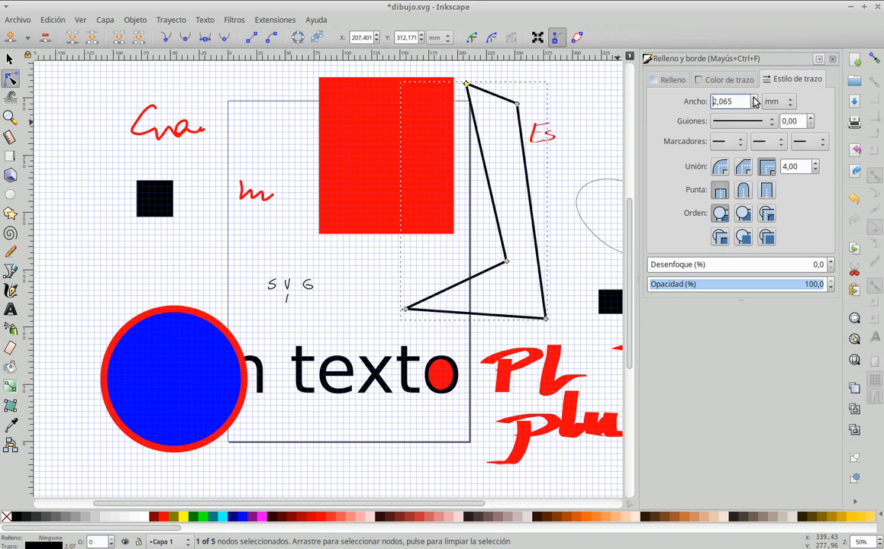
# Step: Set the five-point polygon's stroke width to 2.265 mm and deselect it
pyautogui.click(754, 99)
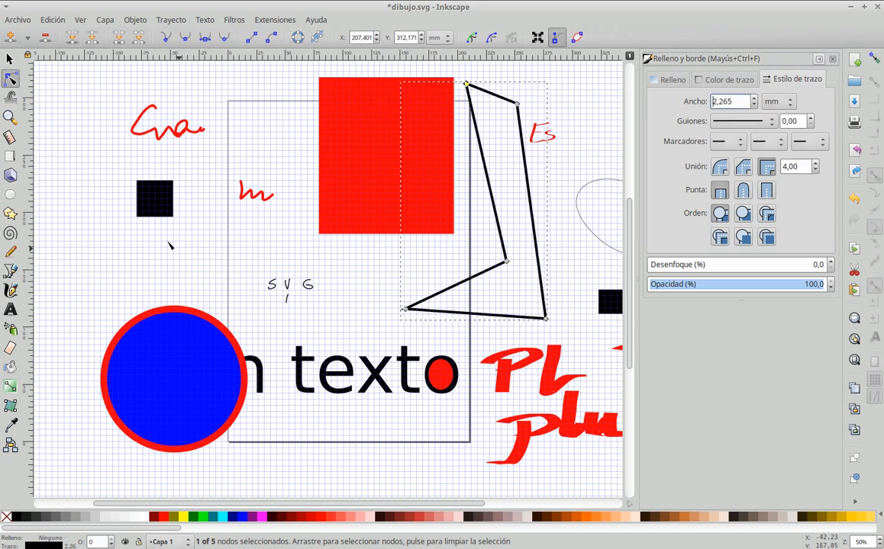
pyautogui.click(10, 58)
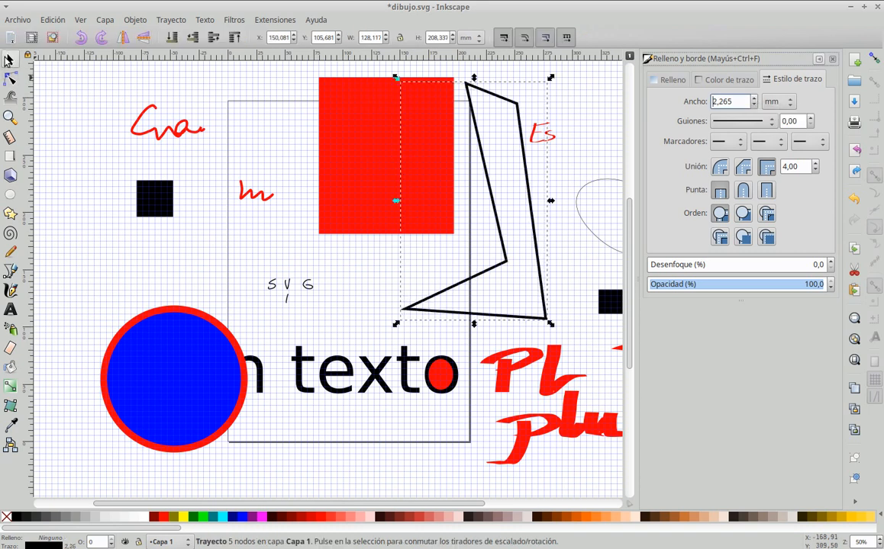
pyautogui.click(351, 279)
# Step: Delete all the red calligraphic "plumilla" lettering beside the large text
pyautogui.scroll(-3, 456, 345)
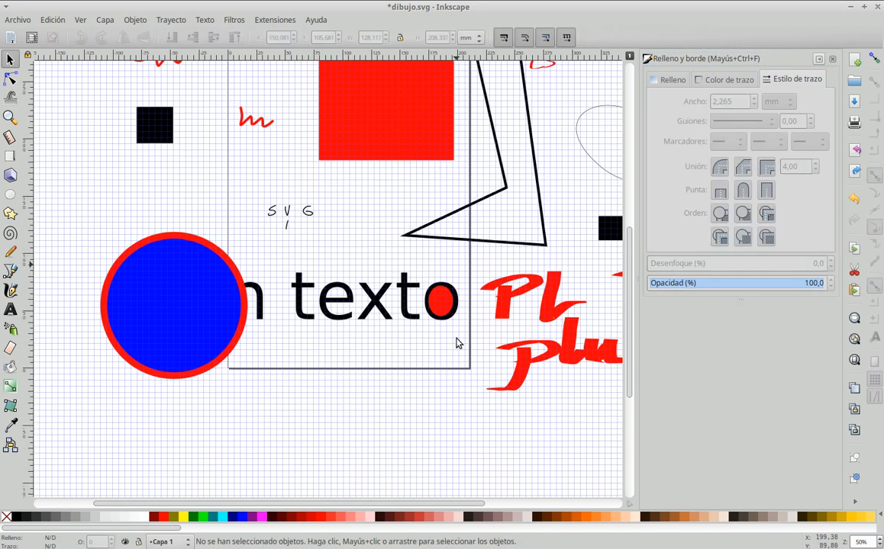
pyautogui.scroll(3, 455, 345)
pyautogui.keyDown('ctrl'); pyautogui.scroll(-2, 455, 345); pyautogui.keyUp('ctrl')
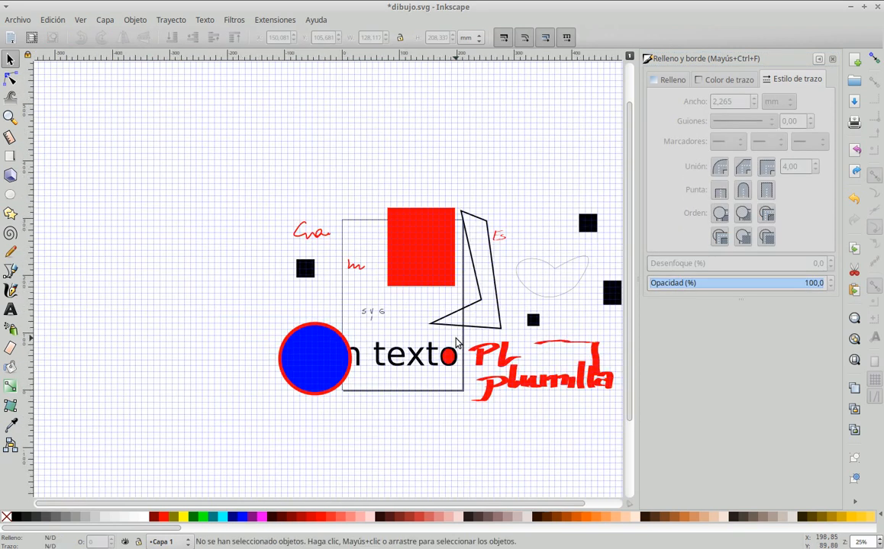
pyautogui.hscroll(4, 456, 345)
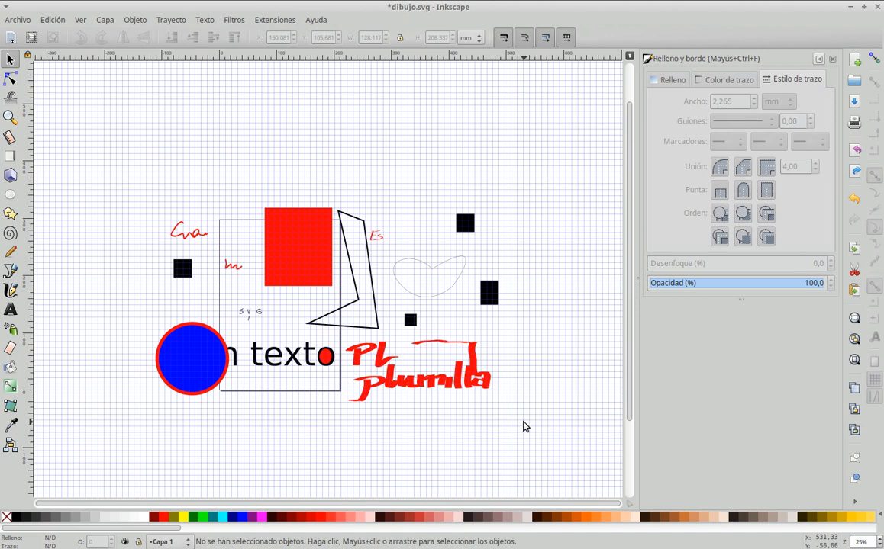
pyautogui.moveTo(524, 423)
pyautogui.mouseDown()
pyautogui.moveTo(326, 328)
pyautogui.moveTo(329, 337)
pyautogui.mouseUp()
pyautogui.press('Delete')
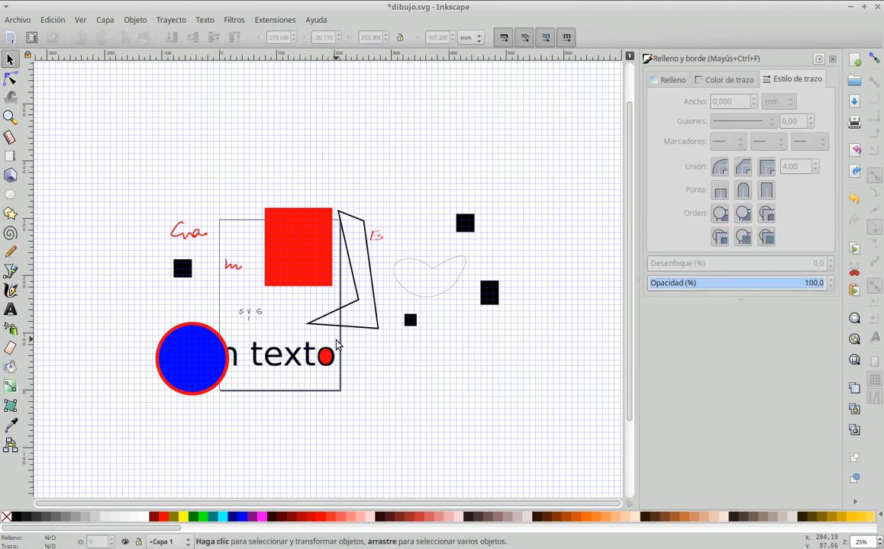
# Step: Delete the small "SVG" lettering, the red "m" scribble and the red handwriting above the black square beside the page
pyautogui.click(250, 313)
pyautogui.press('Delete')
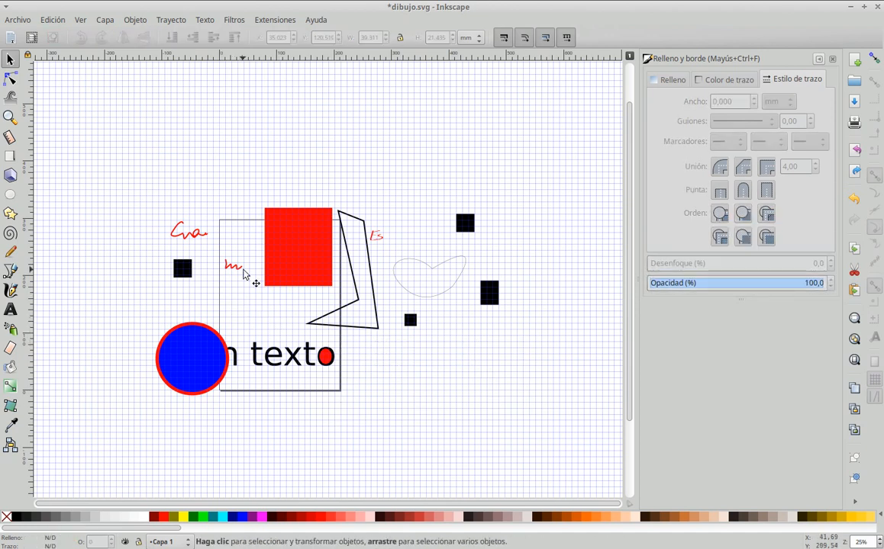
pyautogui.click(232, 264)
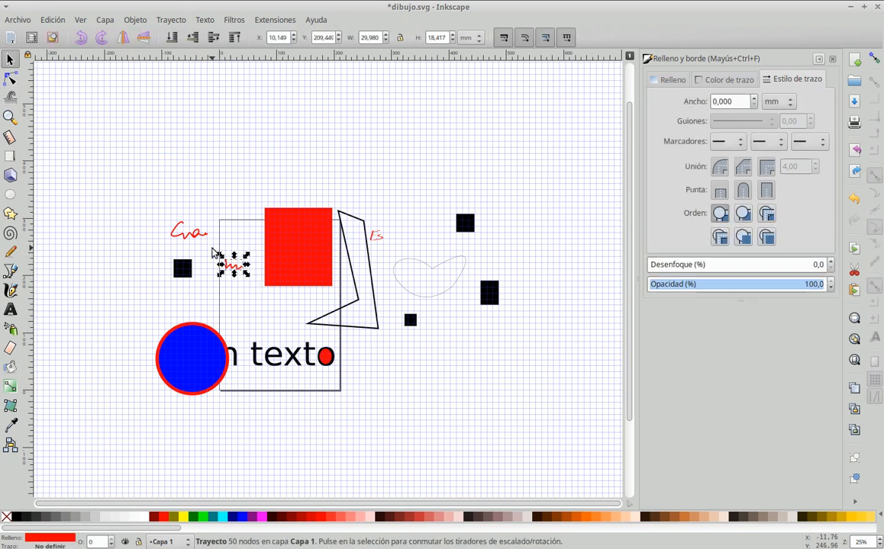
pyautogui.press('Delete')
pyautogui.moveTo(161, 209); pyautogui.dragTo(196, 255)
pyautogui.press('Delete')
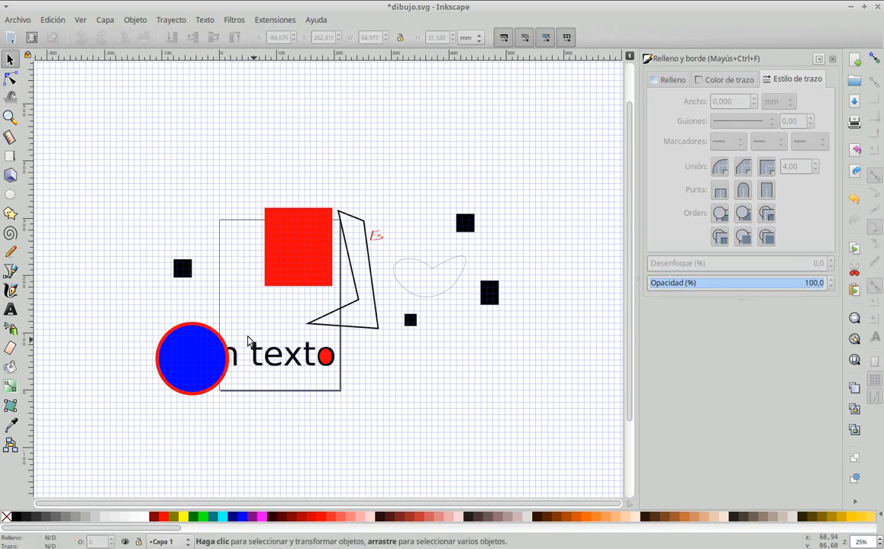
# Step: Move the blue circle clear of the text to about X -175, Y 26 mm, and delete the red "Es" scribble beside the polygon
pyautogui.moveTo(192, 368); pyautogui.dragTo(155, 348)
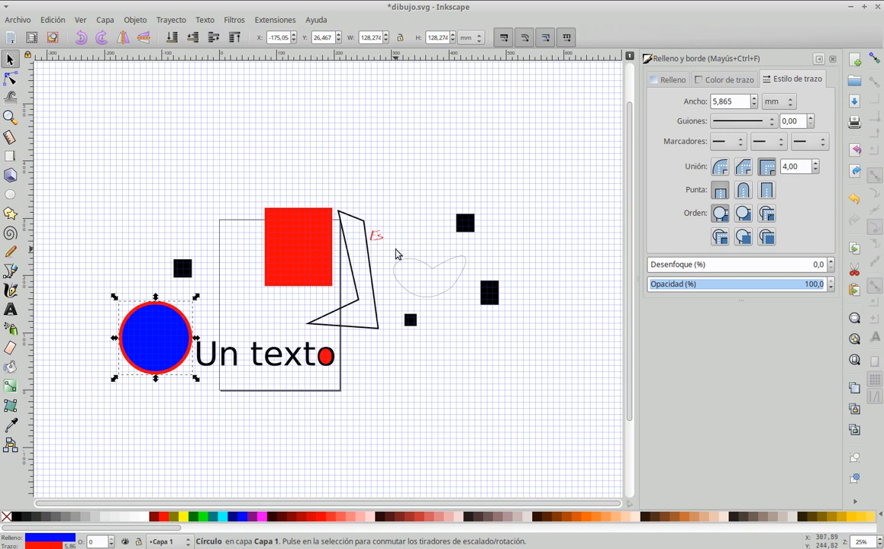
pyautogui.moveTo(396, 254); pyautogui.dragTo(367, 218)
pyautogui.press('Delete')
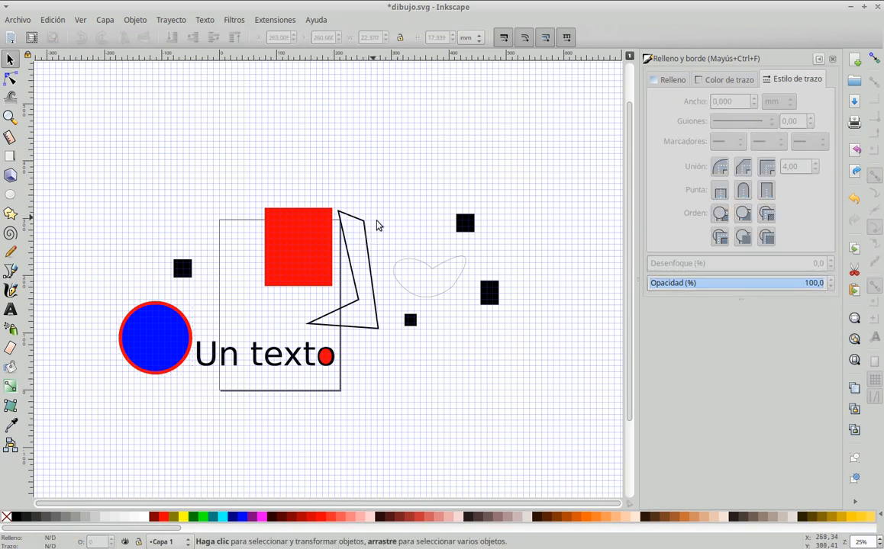
# Step: Reshape the heart path's left lobe by lengthening the central node's left handle up-left and pulling the lower-left node's upper handle inward
pyautogui.scroll(2, 418, 285)
pyautogui.scroll(1, 417, 285)
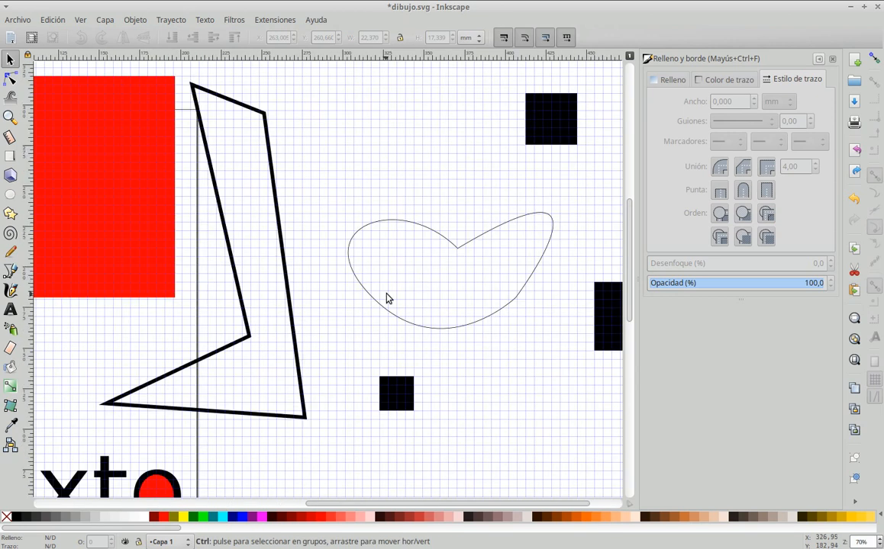
pyautogui.click(442, 247)
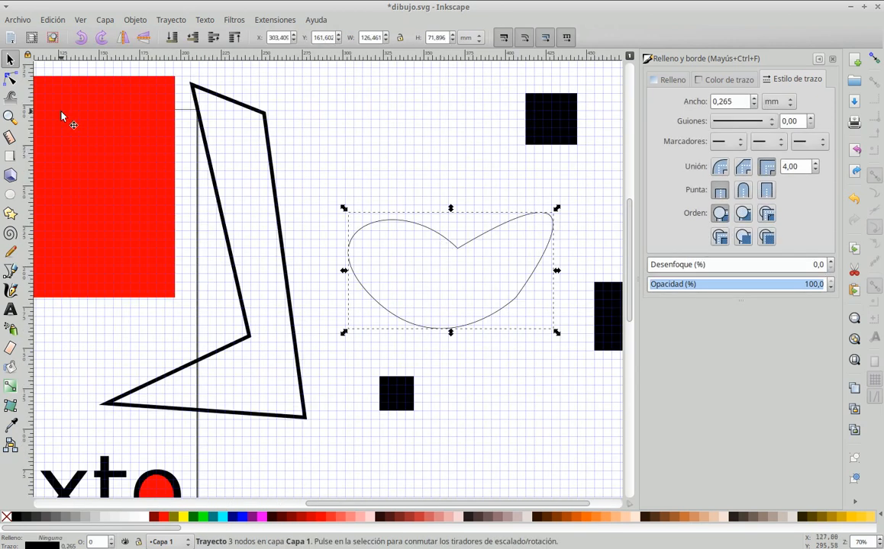
pyautogui.click(9, 79)
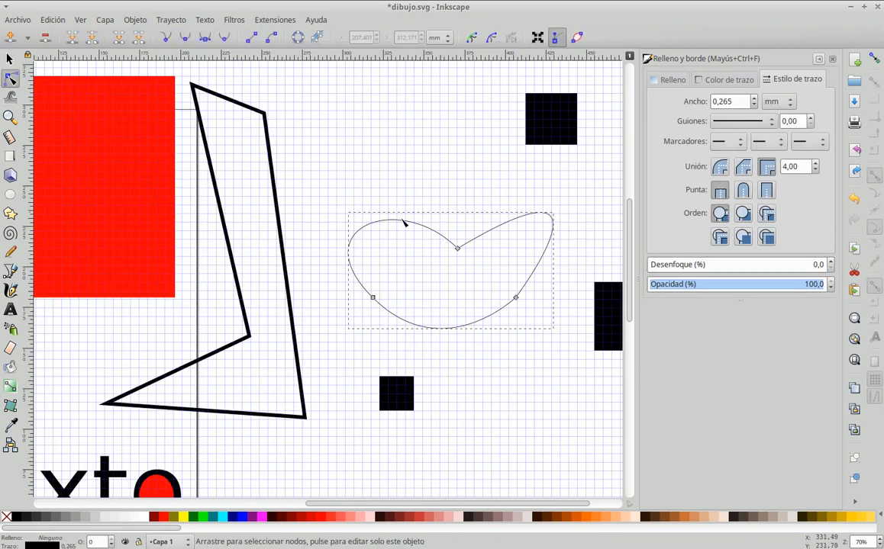
pyautogui.click(458, 250)
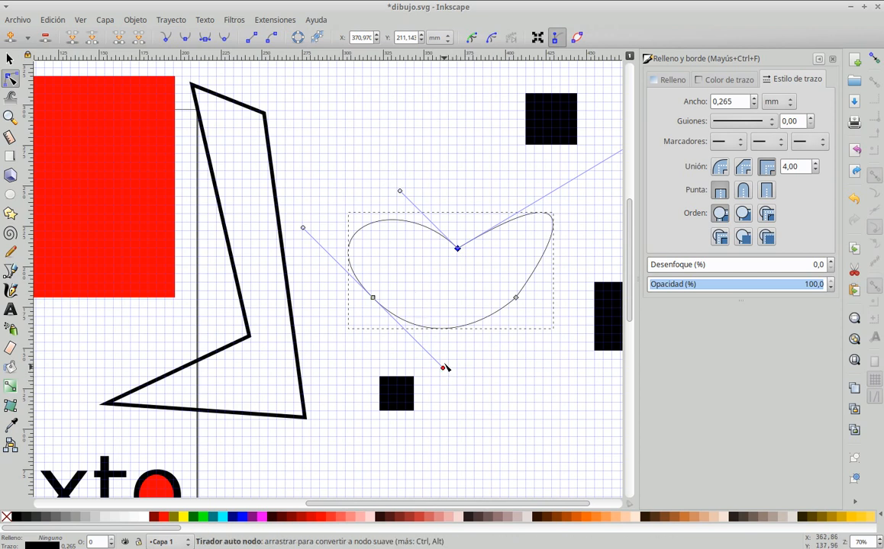
pyautogui.moveTo(400, 192); pyautogui.dragTo(350, 147)
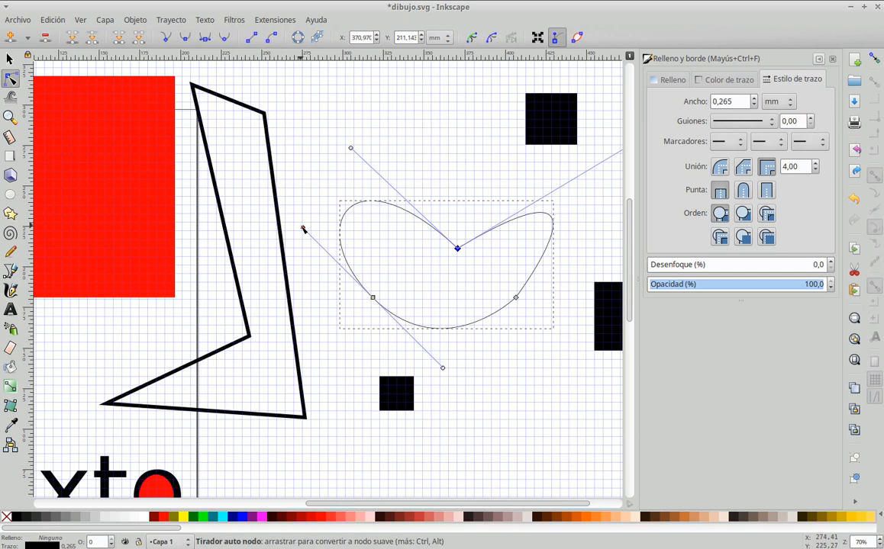
pyautogui.moveTo(302, 229); pyautogui.dragTo(324, 260)
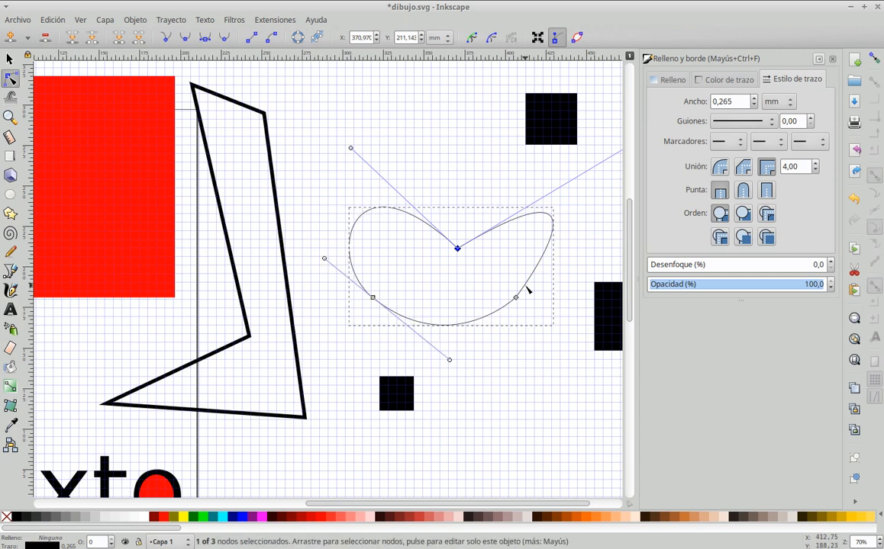
pyautogui.moveTo(361, 505); pyautogui.dragTo(392, 504)
pyautogui.moveTo(568, 144); pyautogui.dragTo(557, 150)
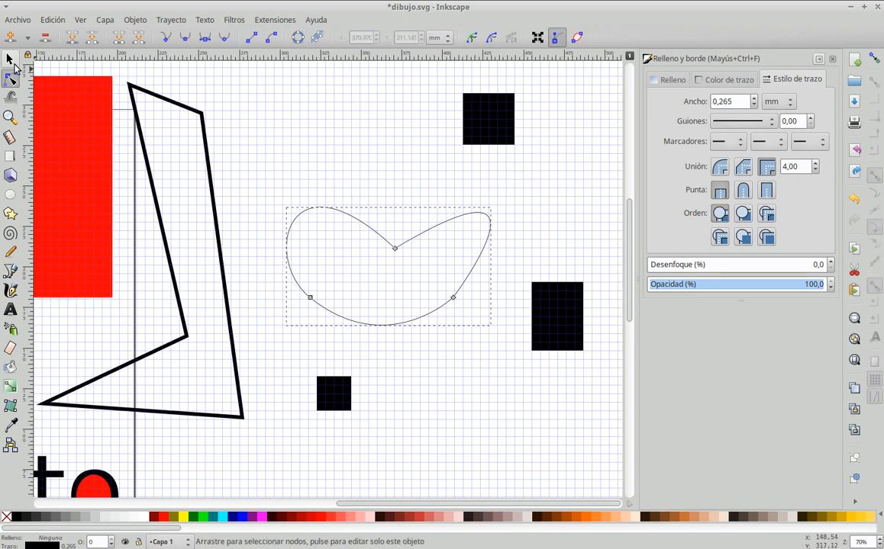
# Step: Set the heart path's stroke width to 0.865 mm
pyautogui.click(753, 100)
pyautogui.click(753, 100)
pyautogui.click(753, 99)
pyautogui.click(752, 100)
pyautogui.click(752, 100)
pyautogui.click(753, 100)
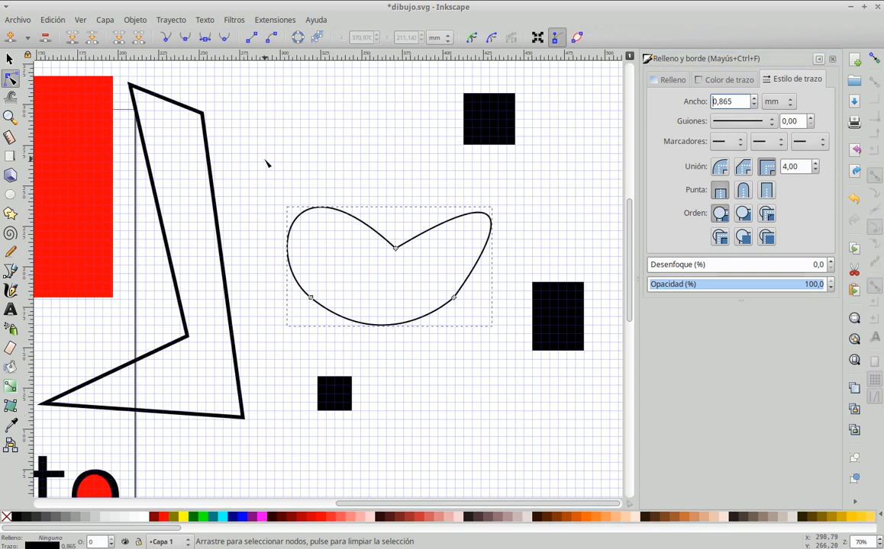
# Step: Create a point text reading "texto en un punto" just below the page
pyautogui.scroll(-2, 266, 163)
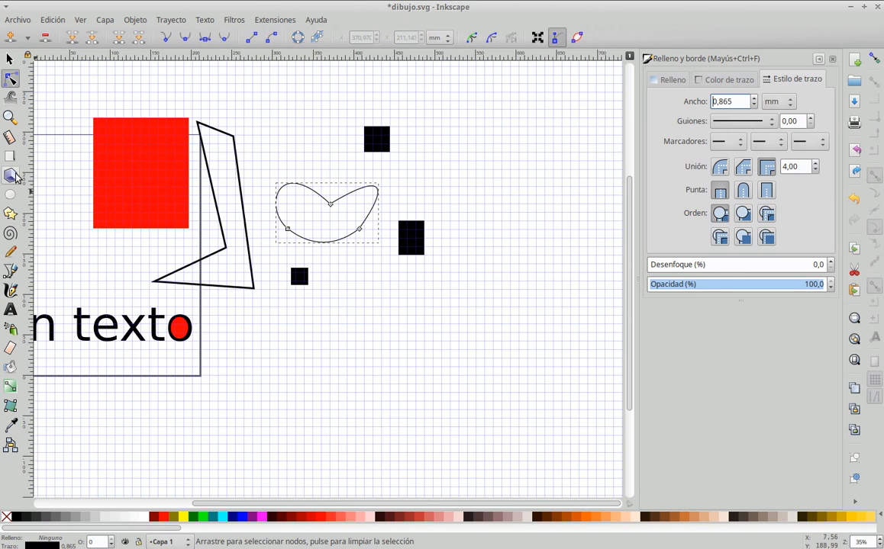
pyautogui.click(11, 310)
pyautogui.scroll(1, 311, 353)
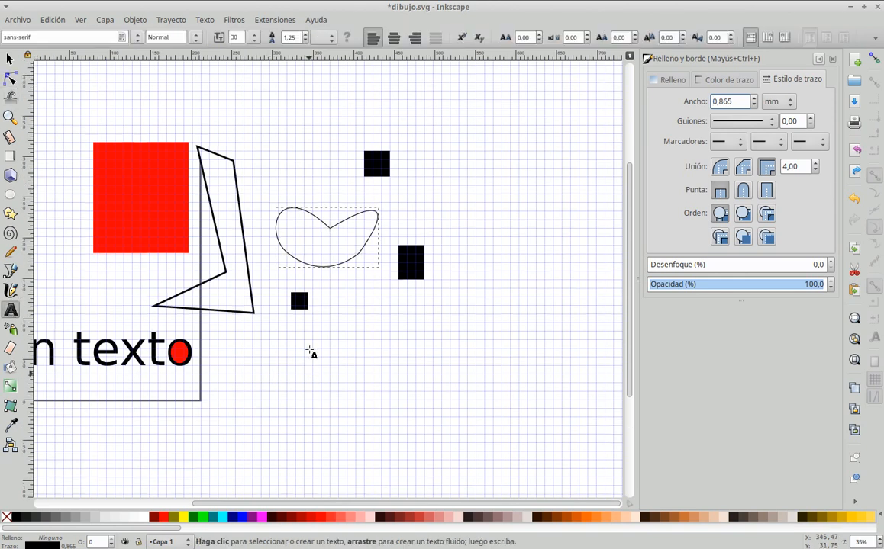
pyautogui.scroll(-3, 311, 352)
pyautogui.hscroll(-4, 181, 329)
pyautogui.hscroll(-2, 181, 327)
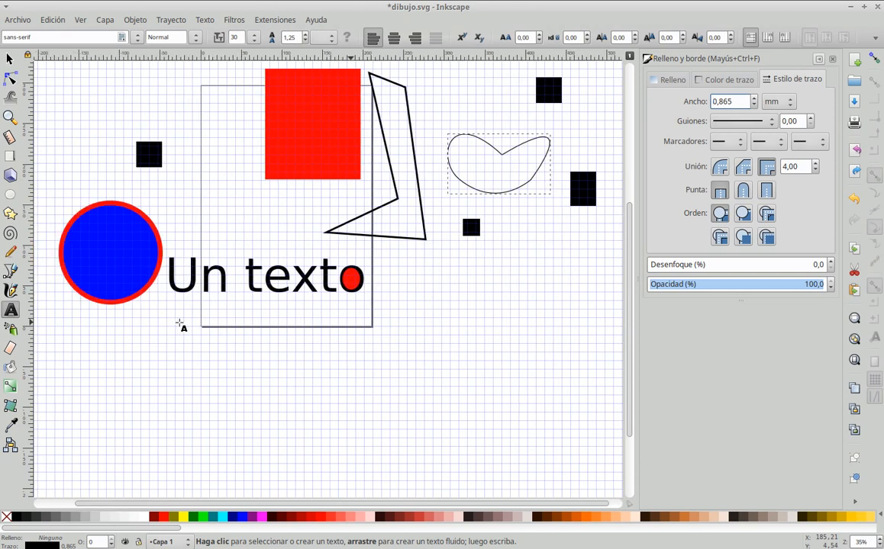
pyautogui.click(232, 358)
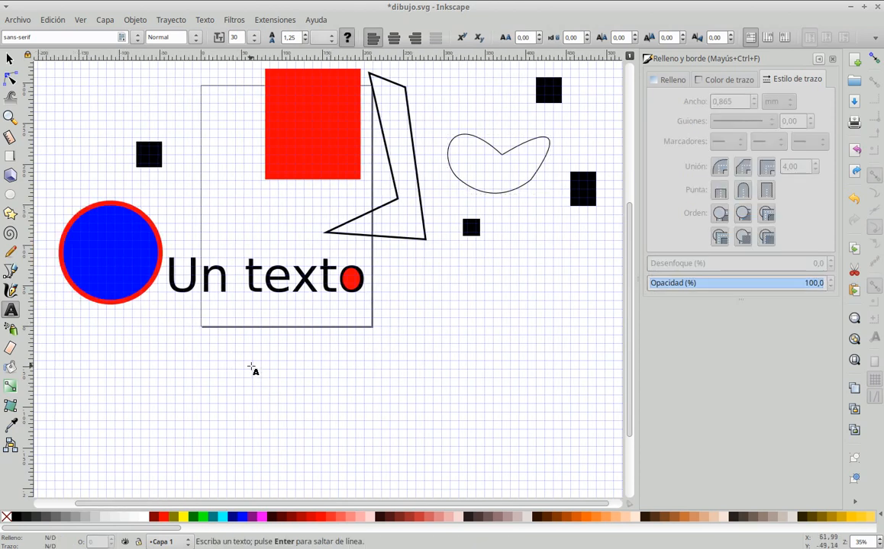
pyautogui.write('te')
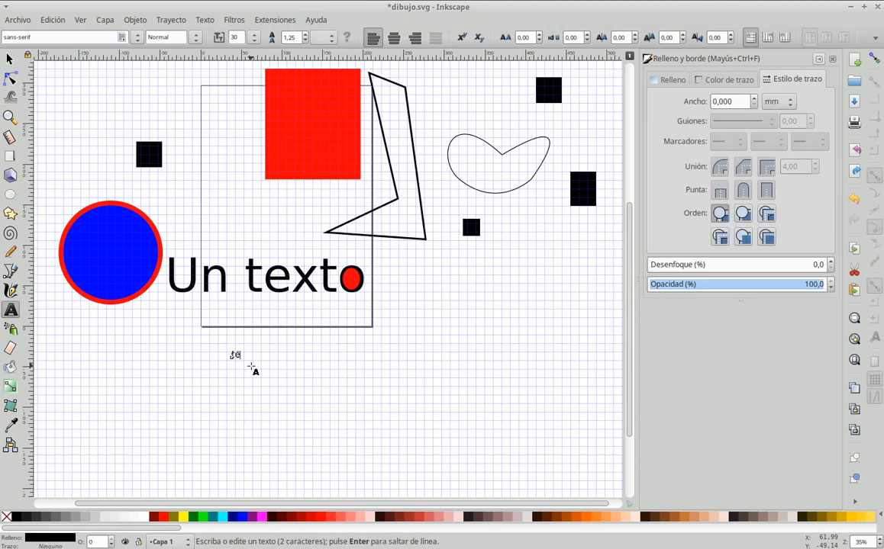
pyautogui.write('xto en un punto')
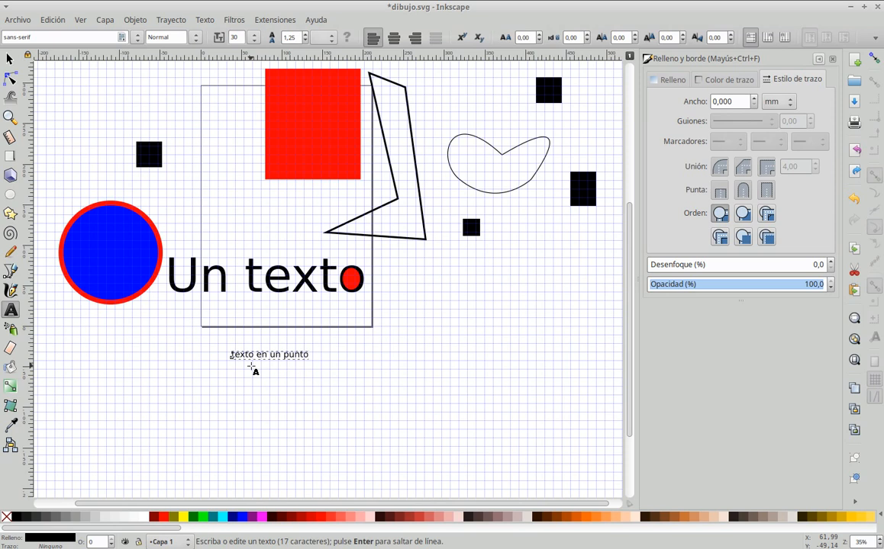
pyautogui.press('Escape')
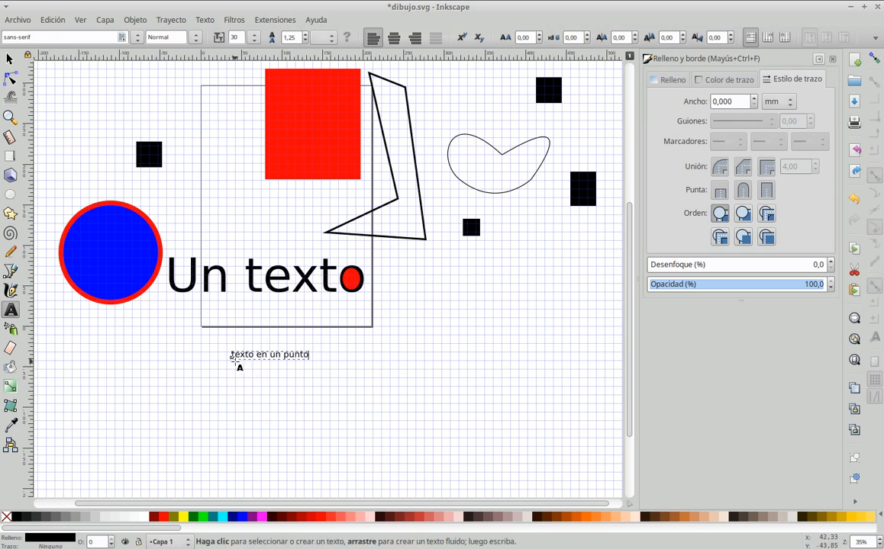
# Step: Try centre alignment on the "texto en un punto" text, set it to right alignment, and deselect it
pyautogui.scroll(4, 235, 362)
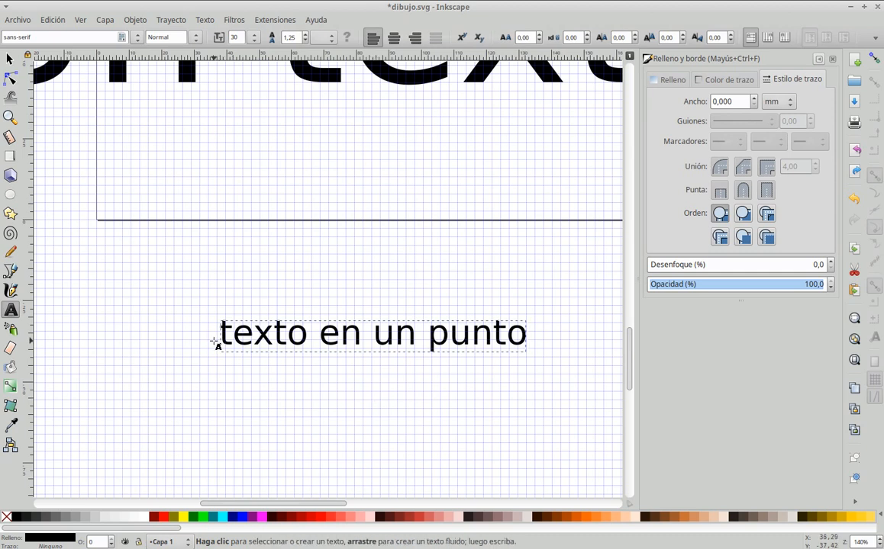
pyautogui.click(395, 42)
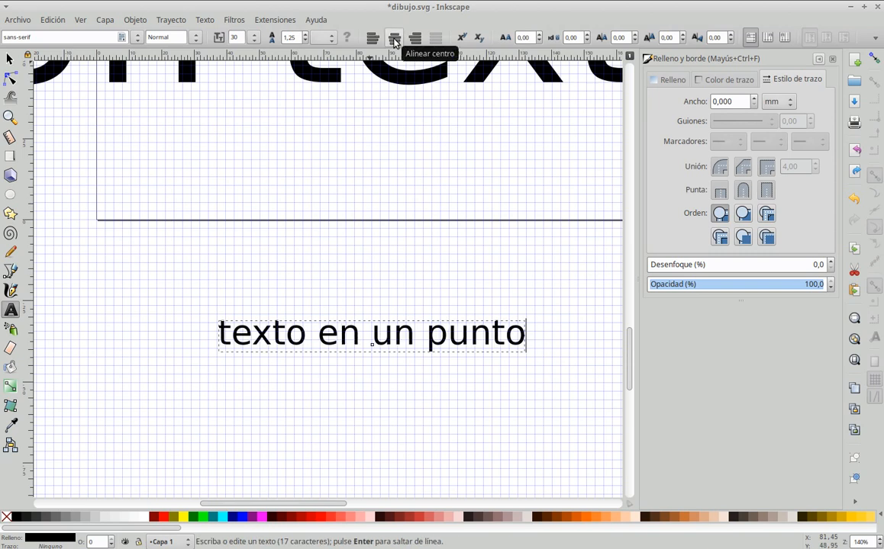
pyautogui.click(416, 42)
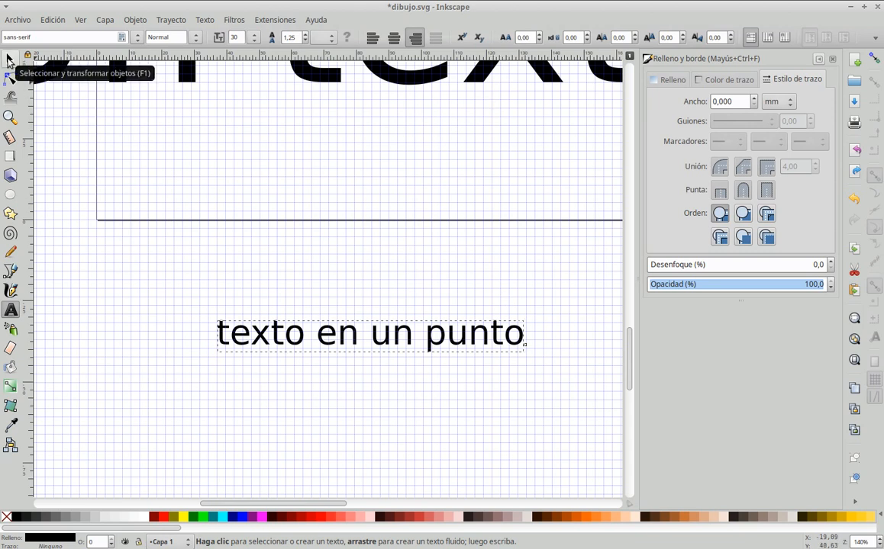
pyautogui.click(9, 60)
pyautogui.click(242, 402)
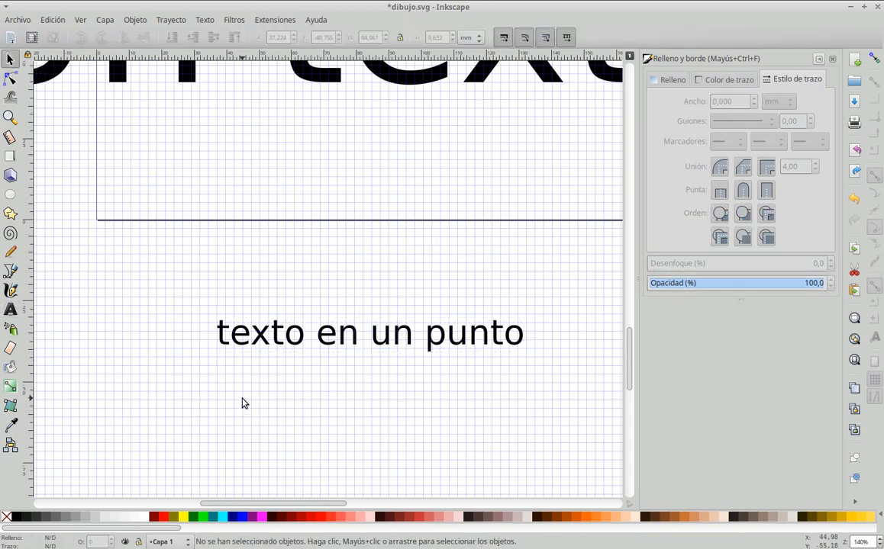
# Step: Create a flowed text frame about 80 mm wide below the point text, reading "Dentro de esta caja escribo un texto"
pyautogui.scroll(-3, 242, 402)
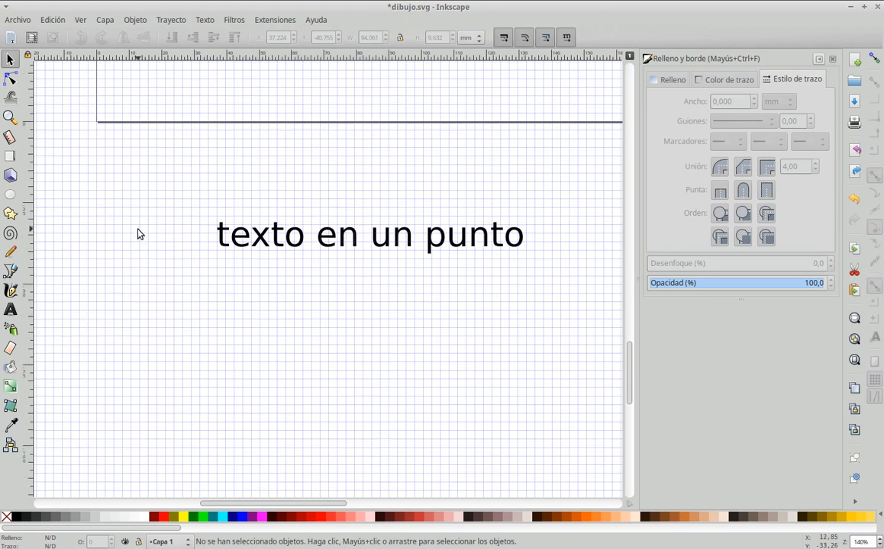
pyautogui.click(10, 309)
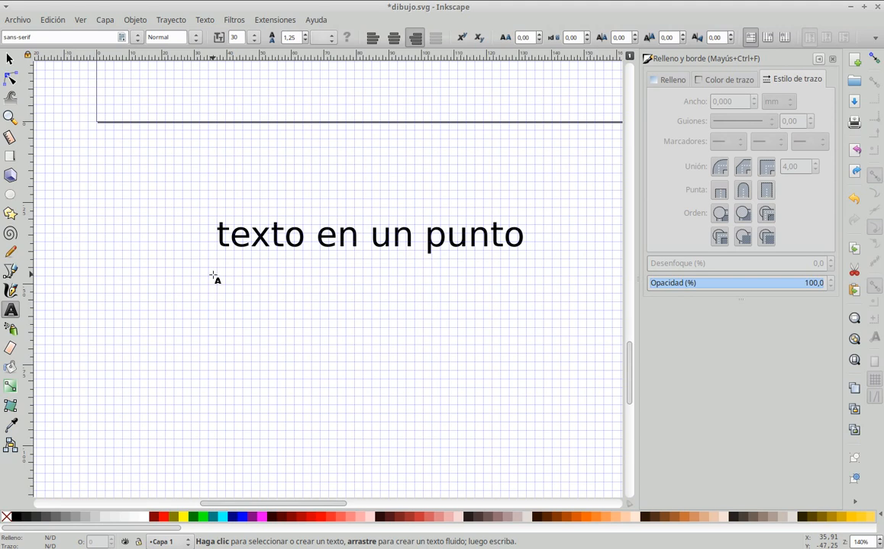
pyautogui.moveTo(213, 276); pyautogui.dragTo(475, 422)
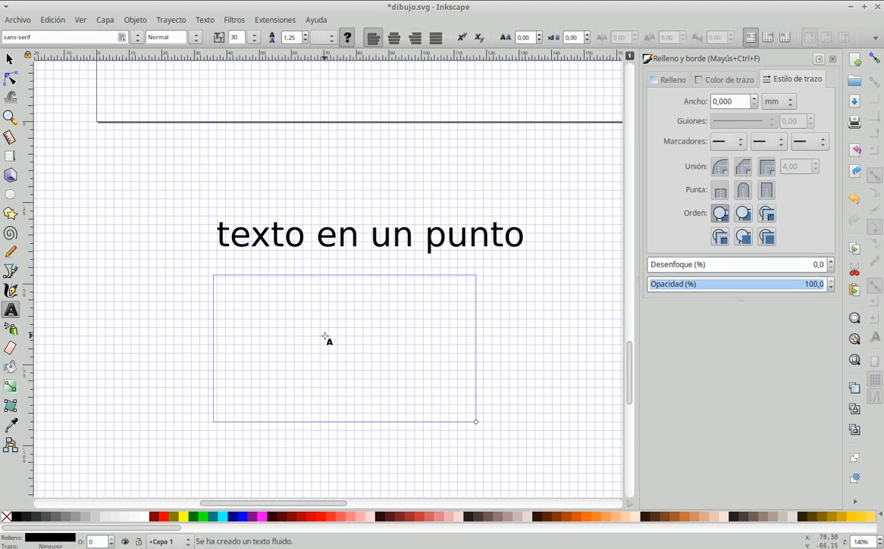
pyautogui.write('De')
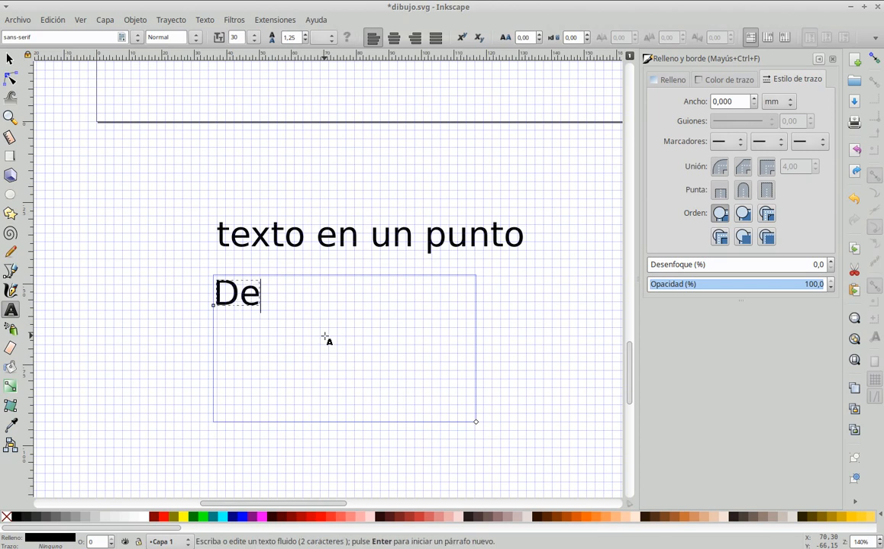
pyautogui.write('ntro de esta ')
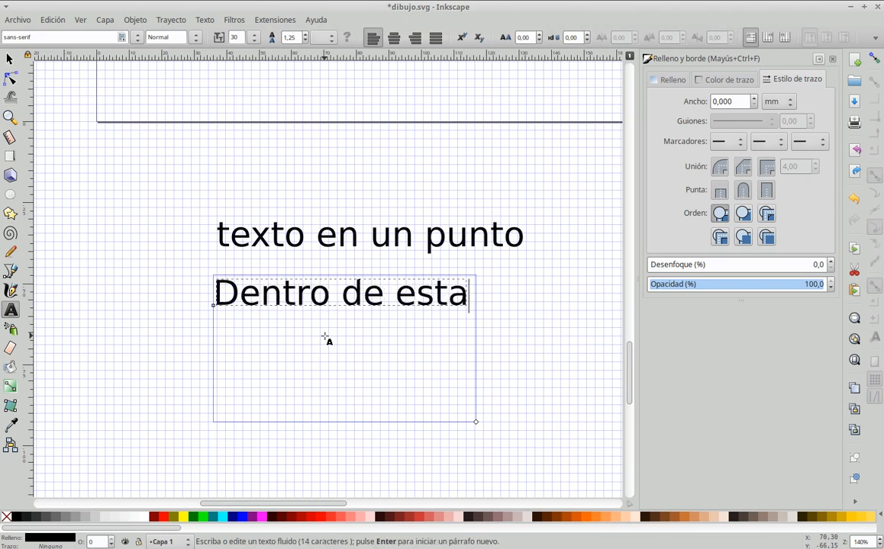
pyautogui.write('caja')
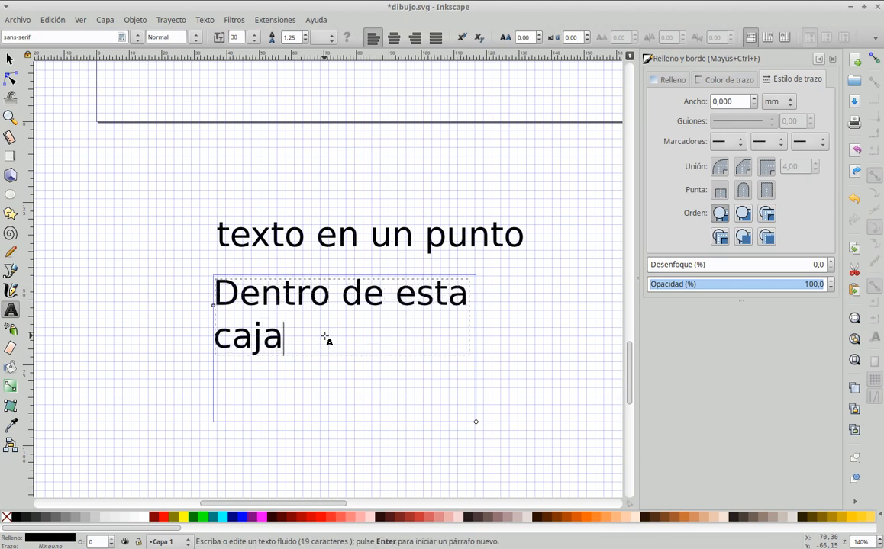
pyautogui.write(' escr')
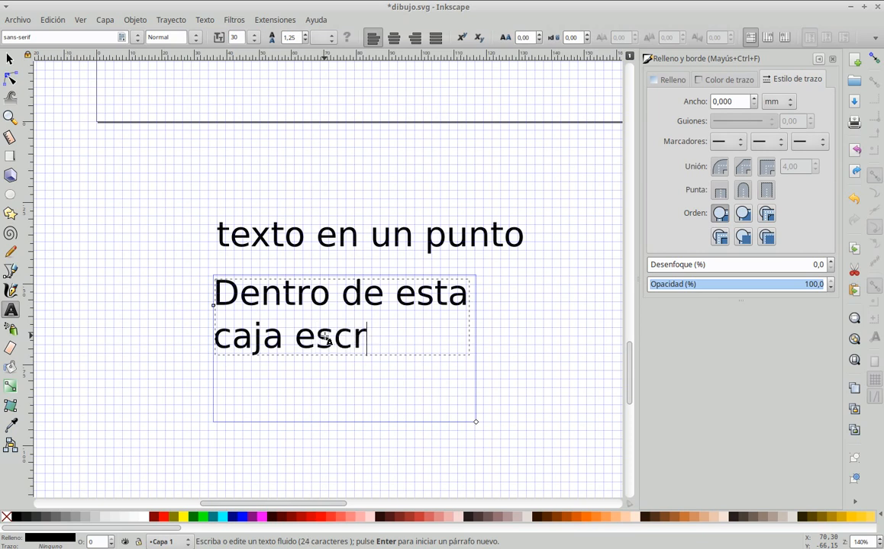
pyautogui.write('ibo un t')
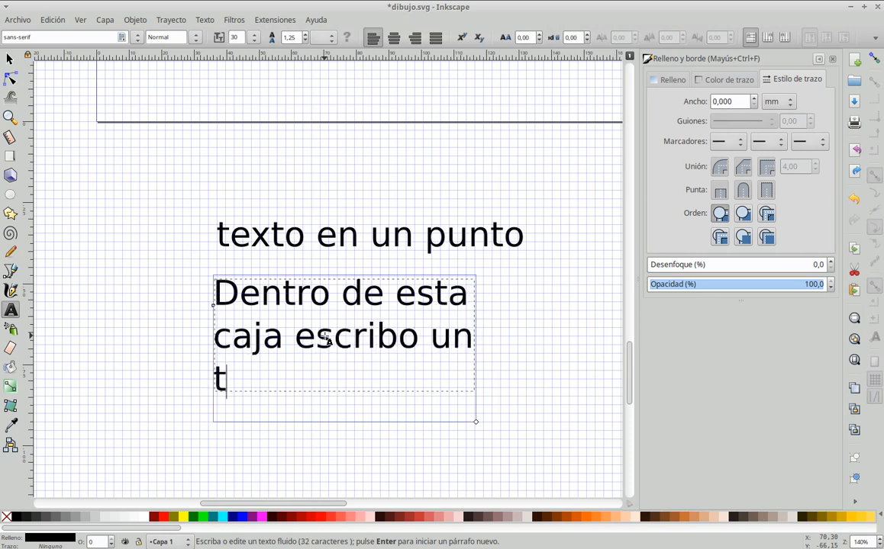
pyautogui.write('exto')
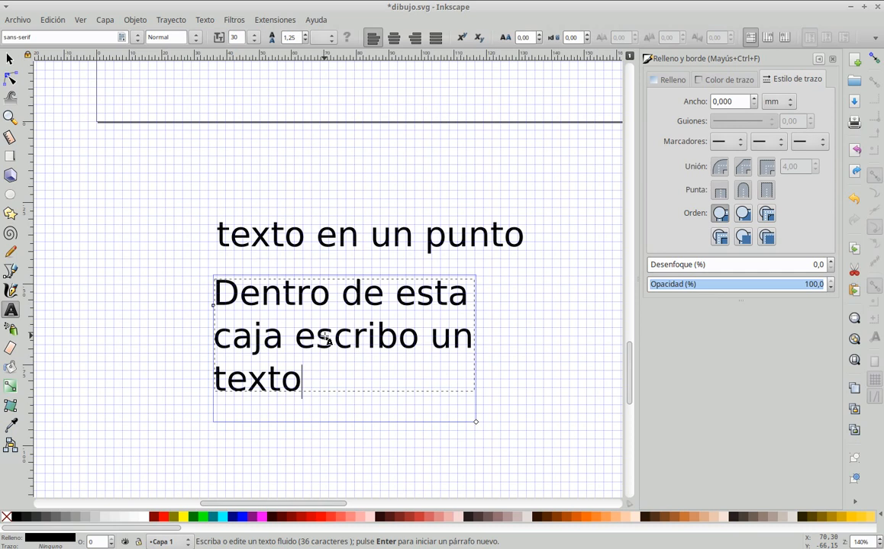
pyautogui.click(8, 63)
pyautogui.click(132, 297)
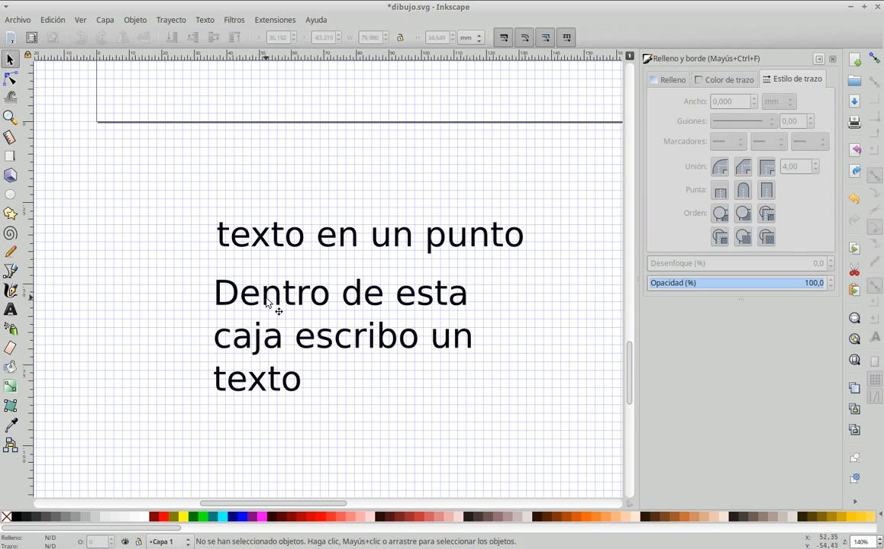
# Step: Move the flowed text about 9 mm to the right and the "texto en un punto" text about 3 mm up and right
pyautogui.moveTo(266, 304); pyautogui.dragTo(296, 306)
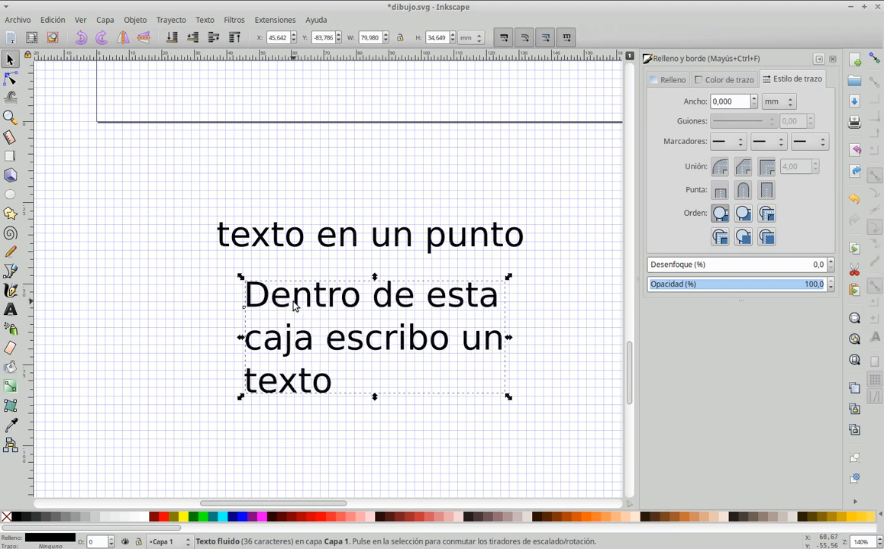
pyautogui.click(267, 236)
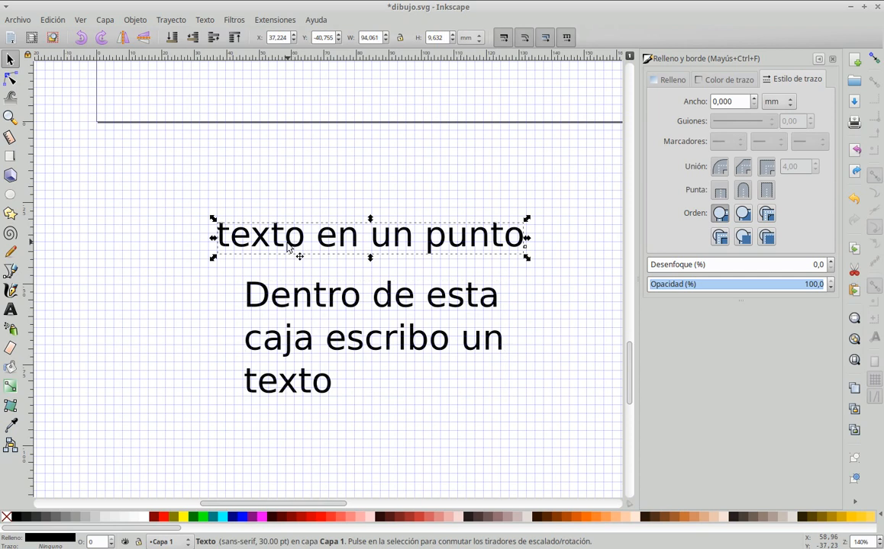
pyautogui.moveTo(290, 246); pyautogui.dragTo(301, 234)
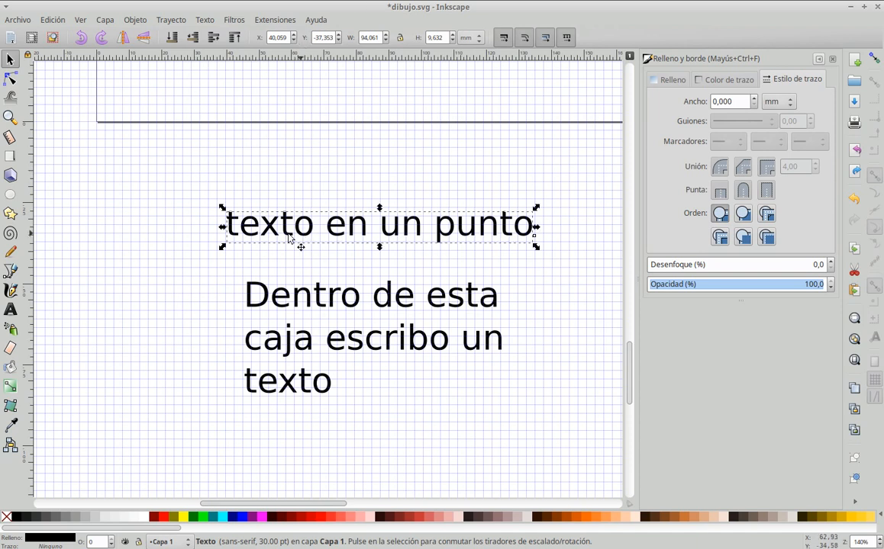
# Step: Select all text objects that use the sans-serif font and change their font to Sawasdee
pyautogui.click(7, 313)
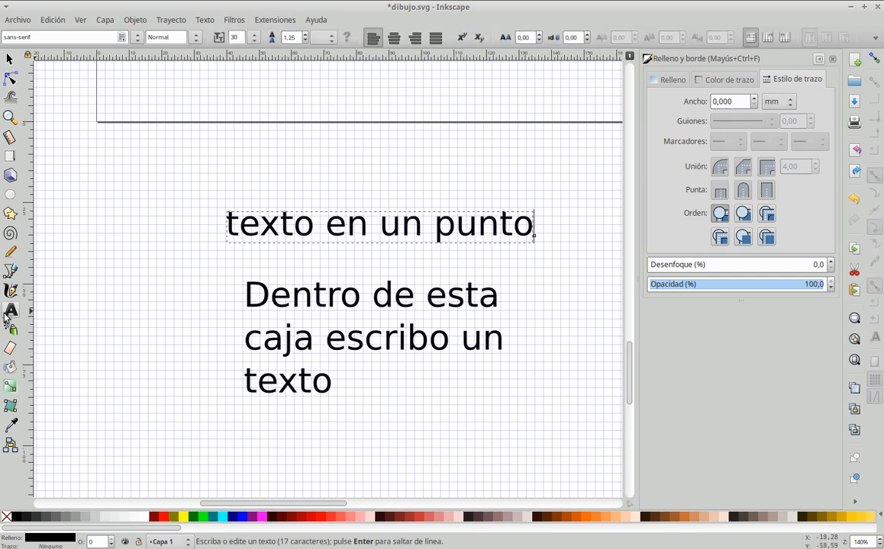
pyautogui.click(315, 225)
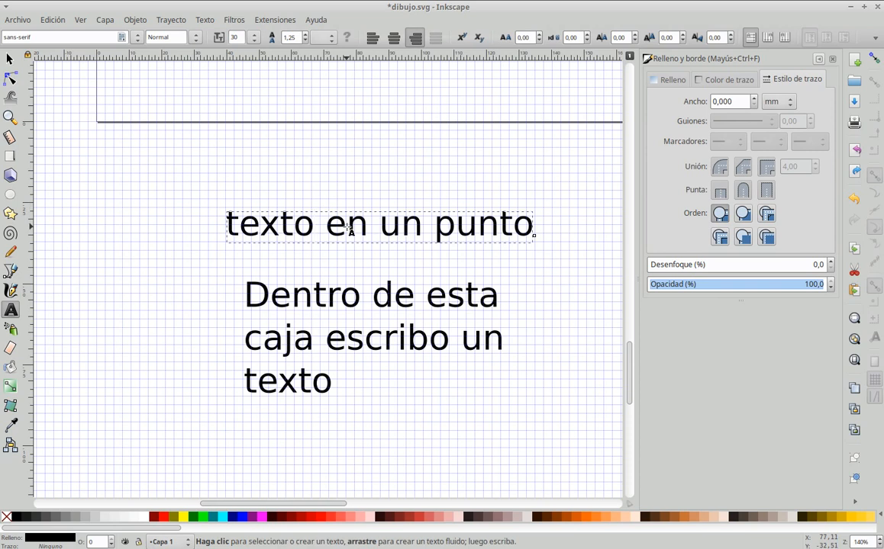
pyautogui.moveTo(314, 225); pyautogui.dragTo(230, 228)
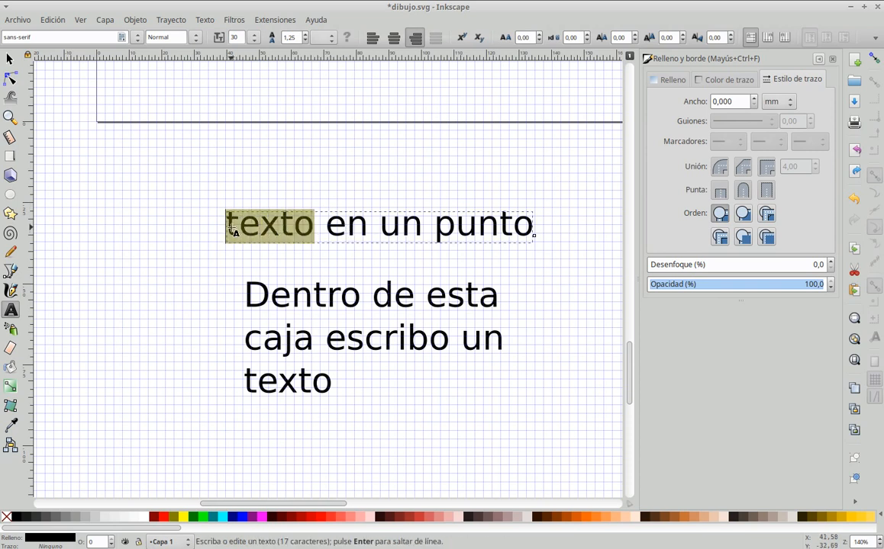
pyautogui.click(74, 40)
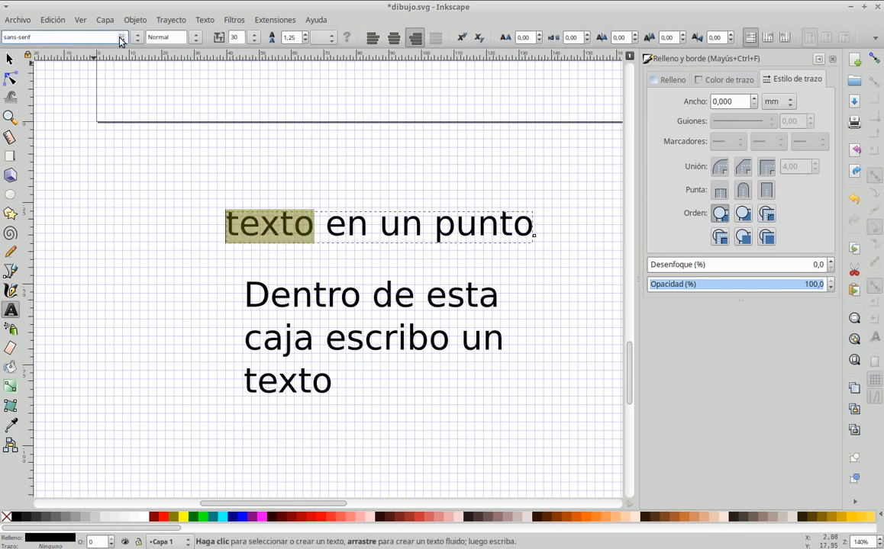
pyautogui.click(120, 38)
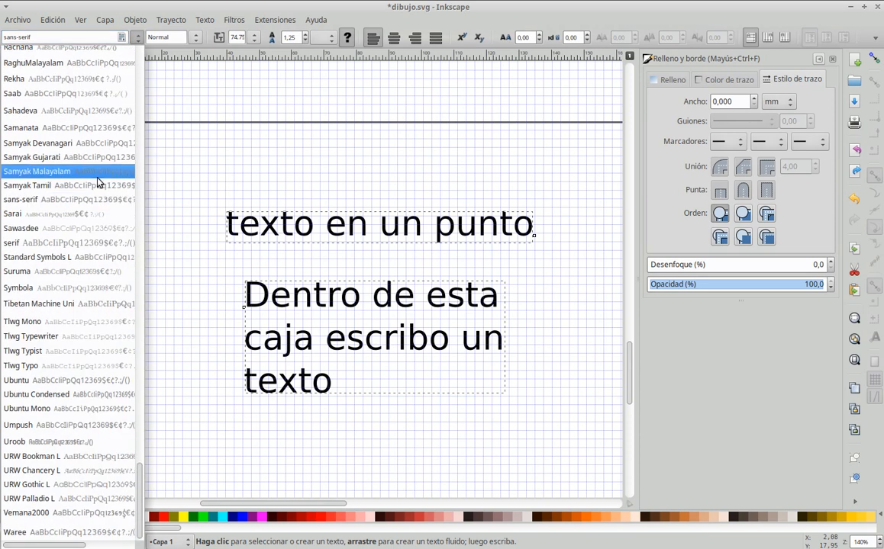
pyautogui.click(81, 228)
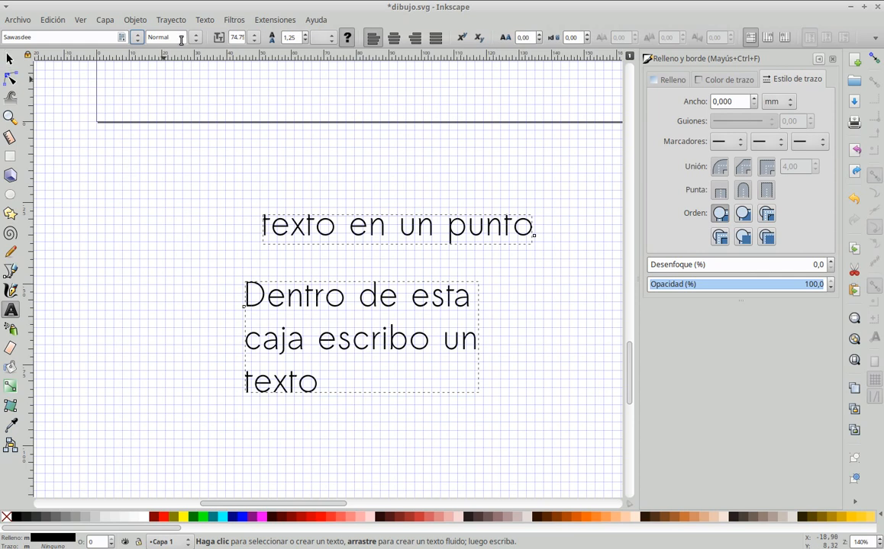
pyautogui.click(234, 147)
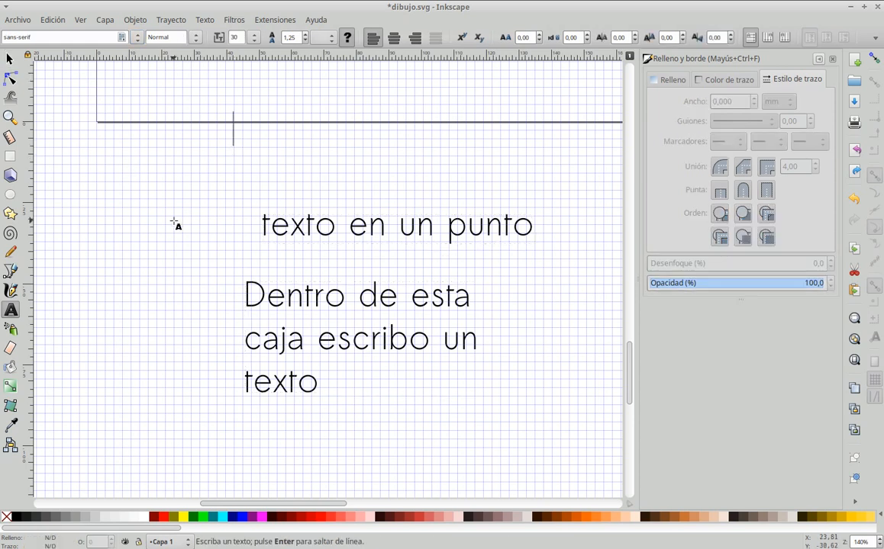
# Step: Move the blue circle with the red outline up and to the left, clear of the small black square
pyautogui.scroll(-2, 155, 254)
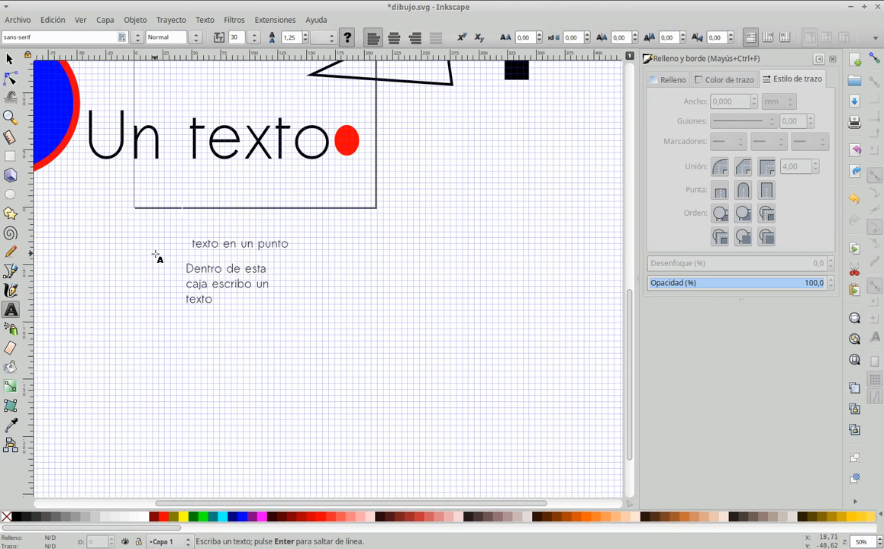
pyautogui.scroll(5, 156, 254)
pyautogui.hscroll(1, 156, 254)
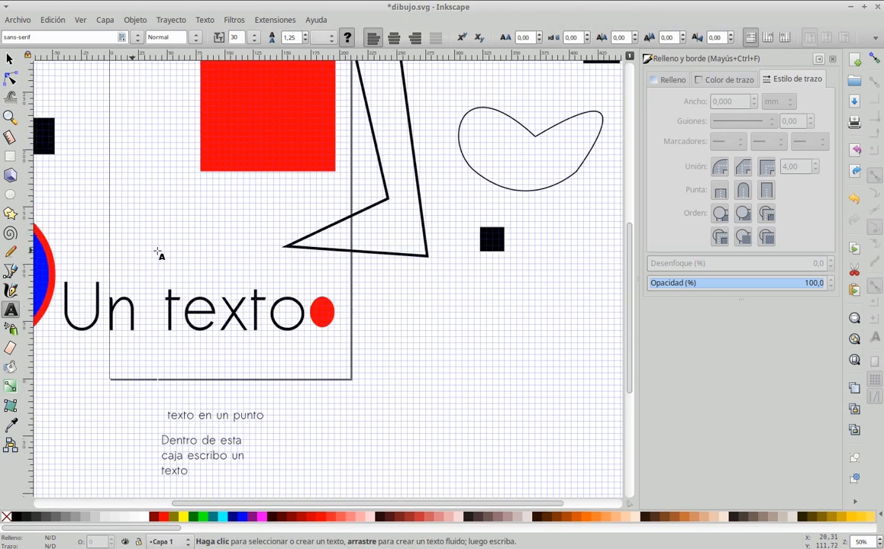
pyautogui.hscroll(-8, 159, 253)
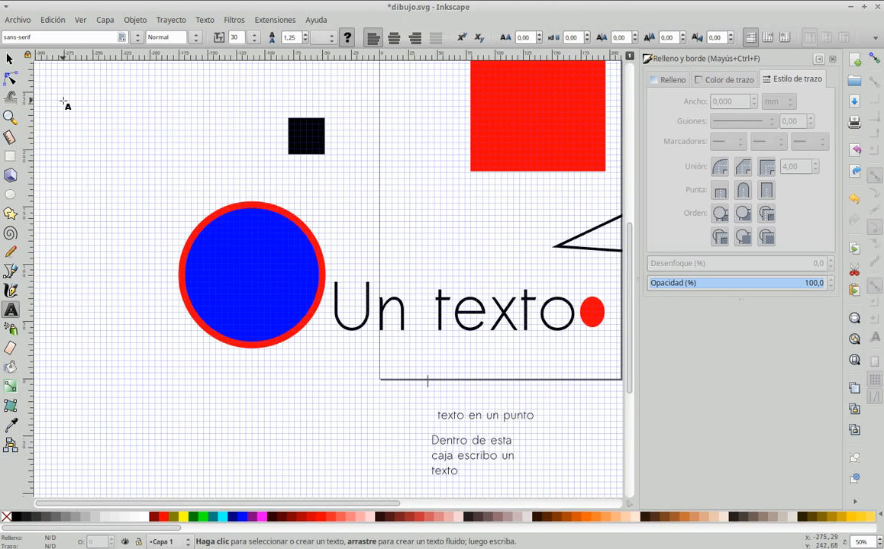
pyautogui.click(8, 60)
pyautogui.moveTo(239, 285); pyautogui.dragTo(233, 190)
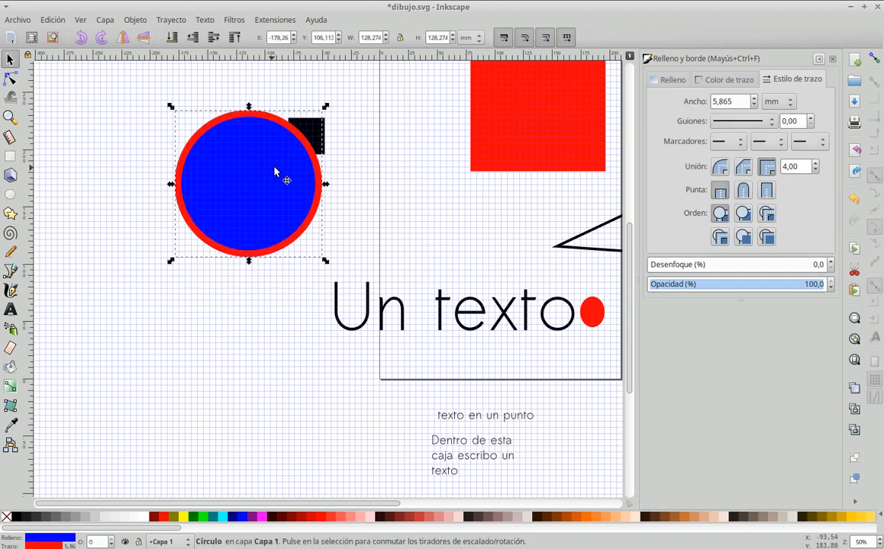
pyautogui.scroll(2, 341, 160)
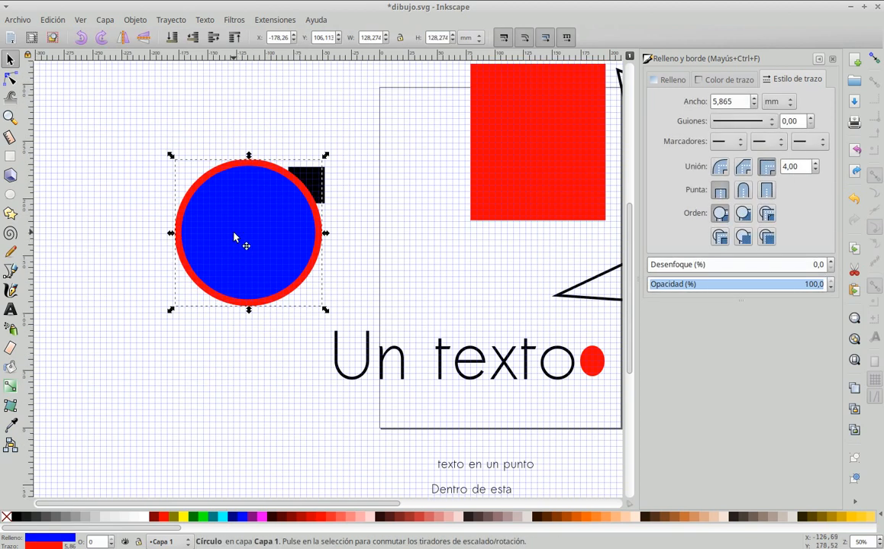
pyautogui.moveTo(239, 239); pyautogui.dragTo(193, 252)
# Step: Enlarge the small black square to about 172 × 96 mm and move the blue circle over its lower edge
pyautogui.click(309, 189)
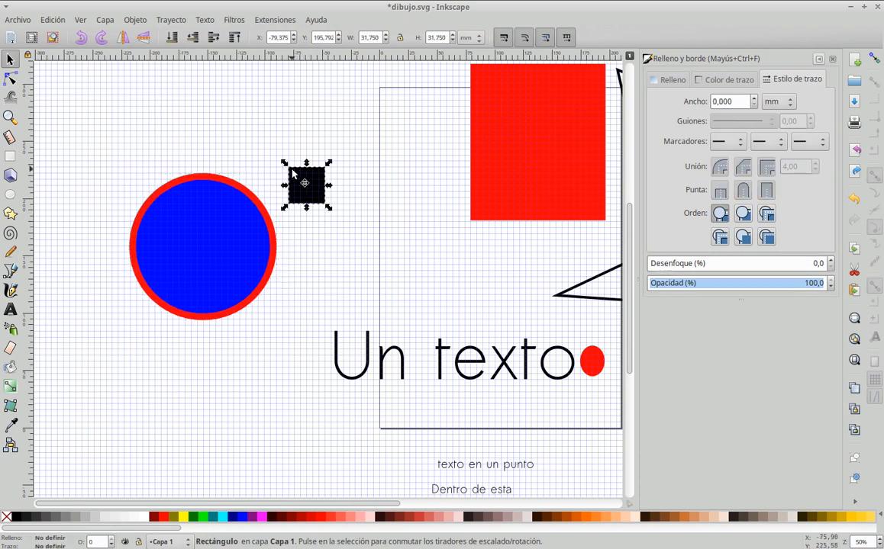
pyautogui.moveTo(283, 163); pyautogui.dragTo(127, 93)
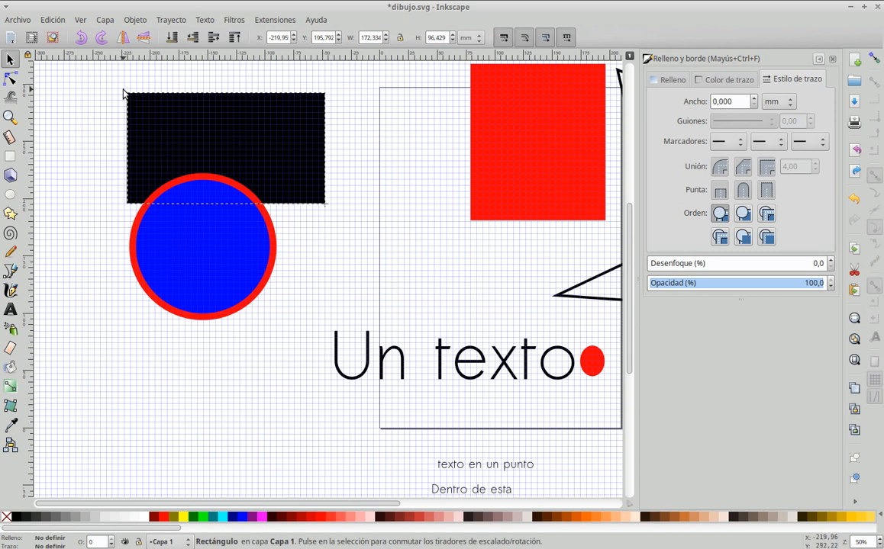
pyautogui.moveTo(187, 285)
pyautogui.mouseDown()
pyautogui.moveTo(202, 233)
pyautogui.moveTo(212, 234)
pyautogui.mouseUp()
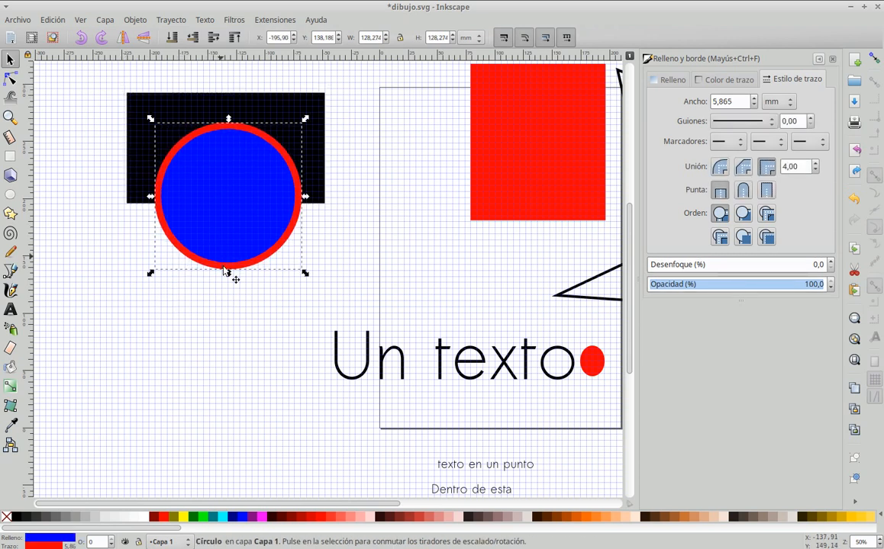
# Step: Send the blue circle to the bottom of the stacking order, and raise it back to the top
pyautogui.click(226, 333)
pyautogui.click(243, 250)
pyautogui.click(171, 39)
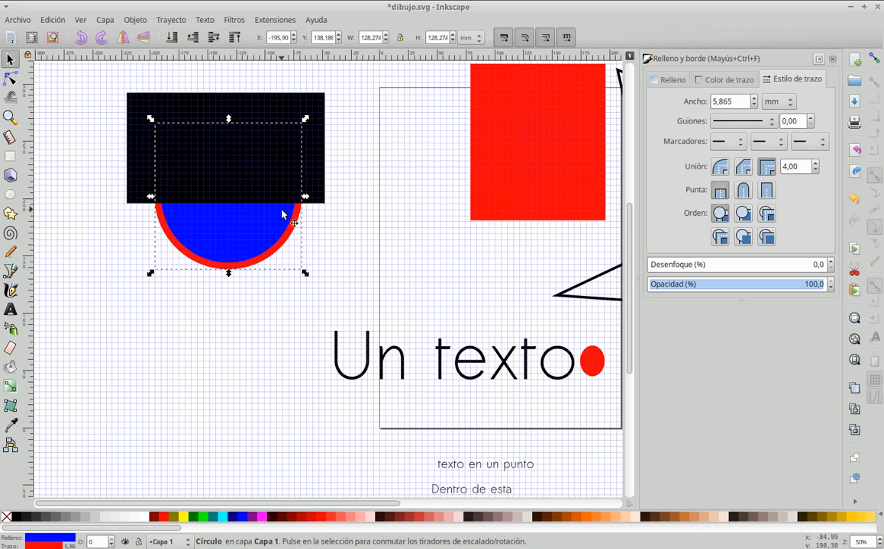
pyautogui.click(235, 38)
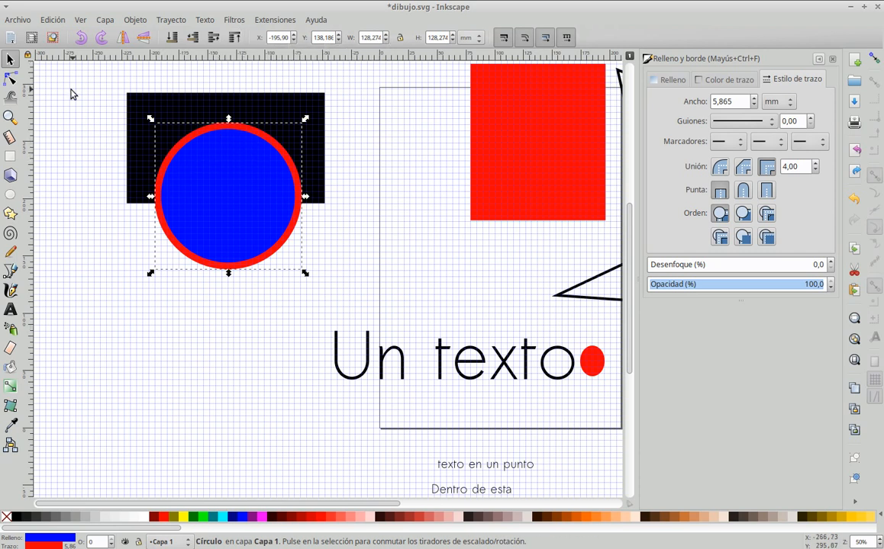
# Step: Move the red rectangle so it overlaps the circle and the black rectangle, and send the black rectangle to the bottom
pyautogui.click(11, 60)
pyautogui.moveTo(502, 175); pyautogui.dragTo(271, 227)
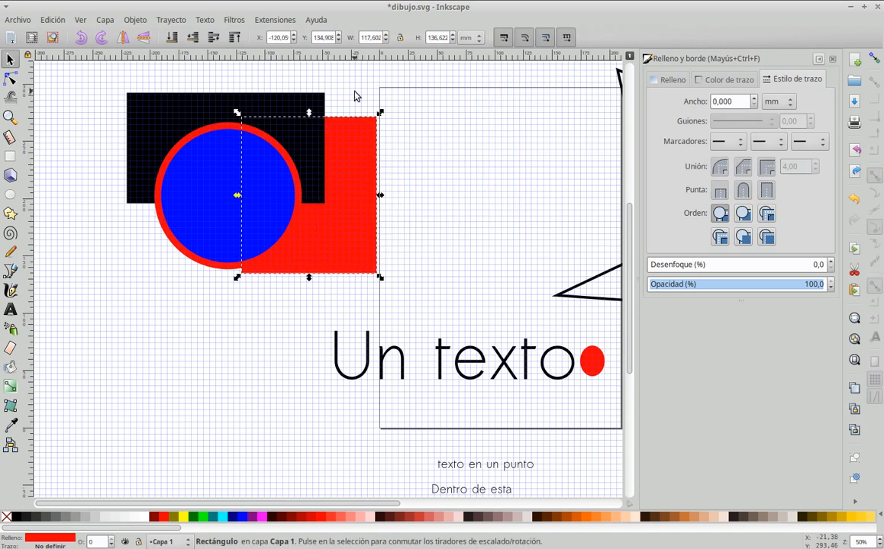
pyautogui.click(321, 82)
pyautogui.click(188, 113)
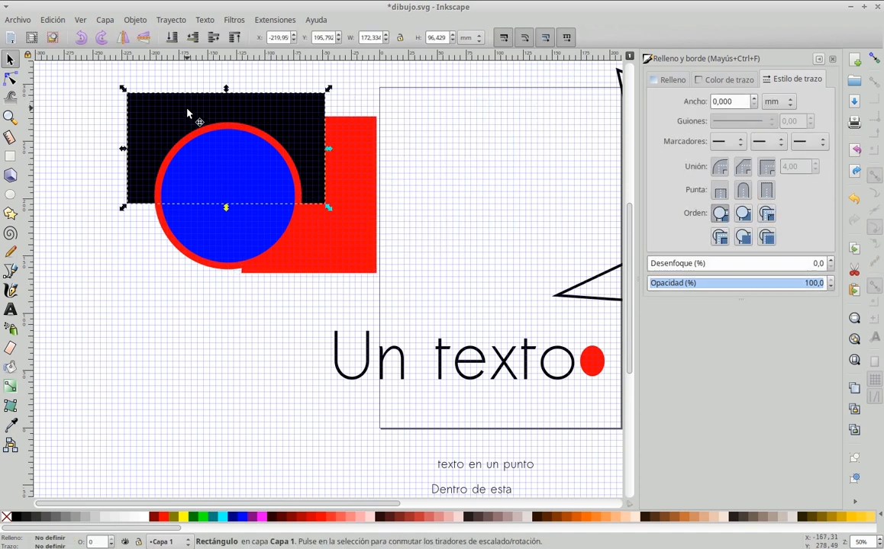
pyautogui.click(172, 38)
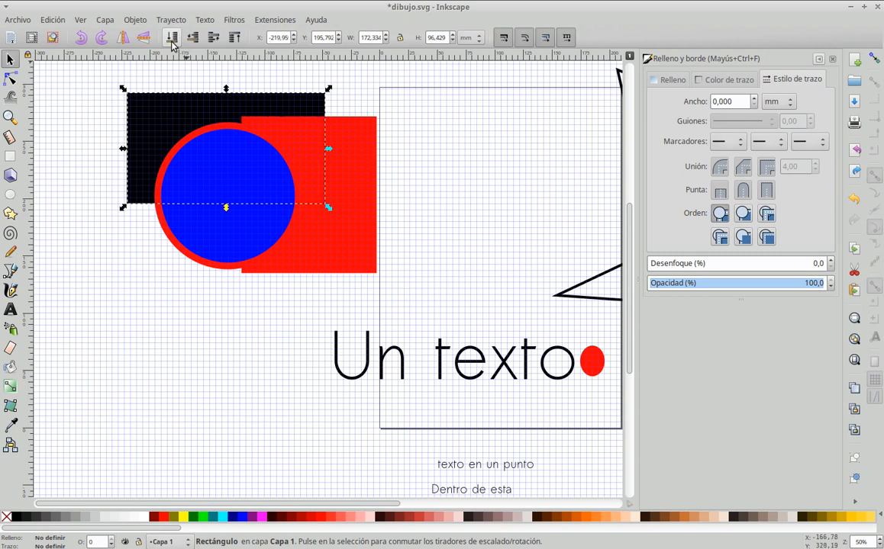
# Step: Move the blue circle slightly down and right over both rectangles and lower it one level in the stacking order
pyautogui.moveTo(233, 231); pyautogui.dragTo(243, 257)
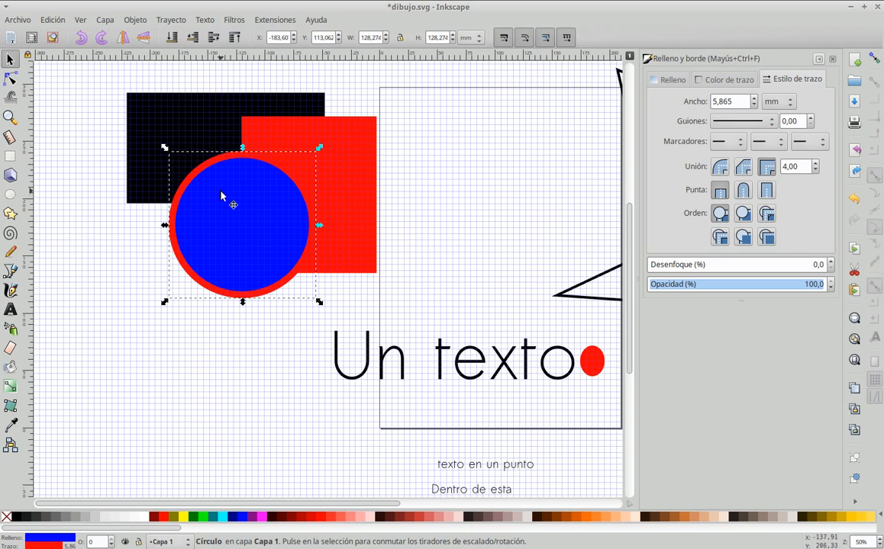
pyautogui.click(193, 38)
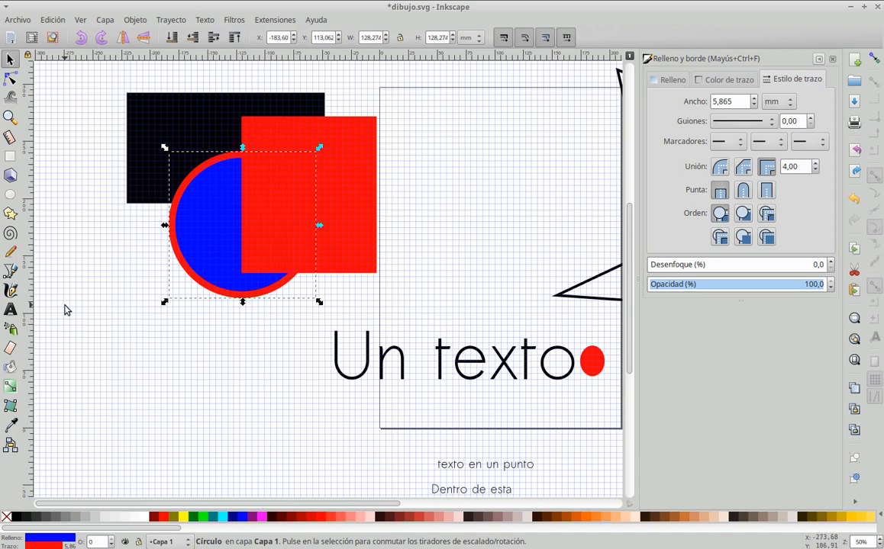
# Step: Alternately raise the blue circle above the red rectangle and lower it beneath again several times, ending with it beneath
pyautogui.press('pageup')
pyautogui.press('pagedown')
pyautogui.press('pageup')
pyautogui.press('pagedown')
pyautogui.press('pageup')
pyautogui.press('pagedown')
pyautogui.press('pageup')
pyautogui.press('pagedown')
pyautogui.press('pageup')
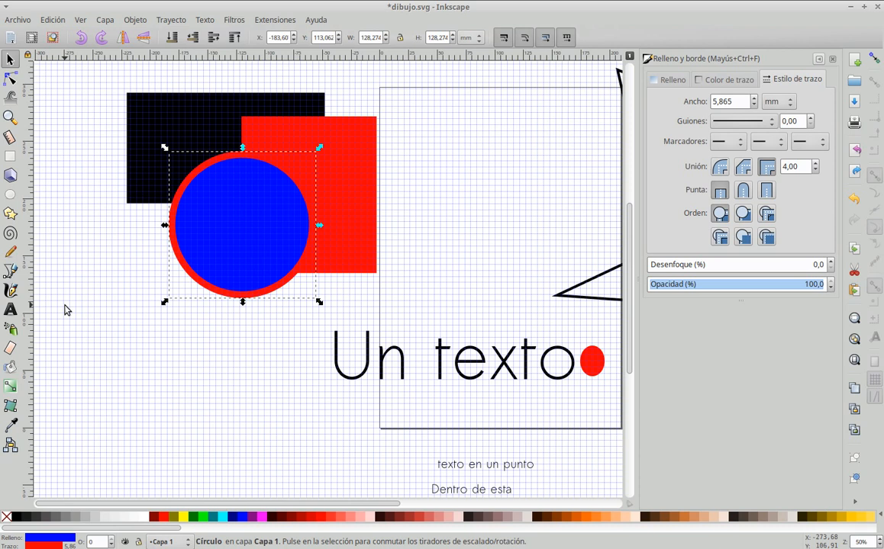
pyautogui.press('pagedown')
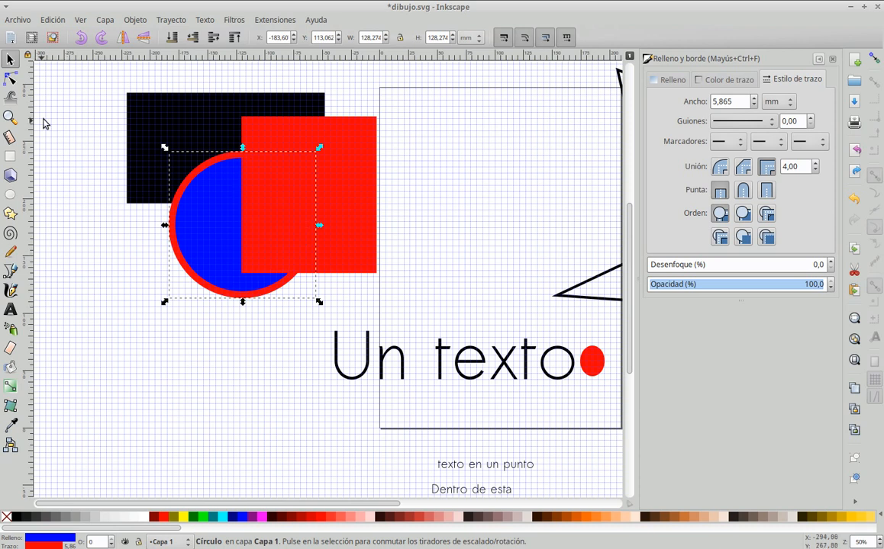
# Step: Select the black rectangle, blue circle and red rectangle together, view the document's layer list, and close it
pyautogui.click(110, 85)
pyautogui.moveTo(109, 86); pyautogui.dragTo(434, 341)
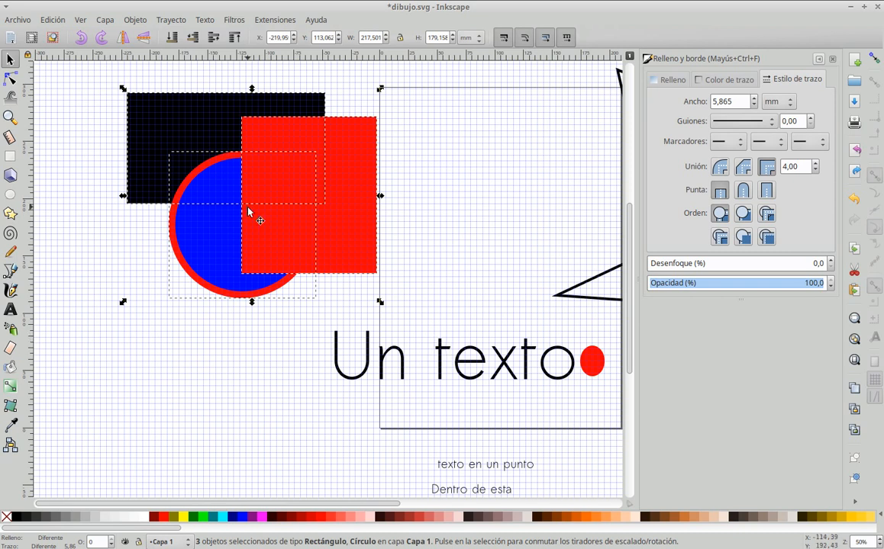
pyautogui.click(103, 20)
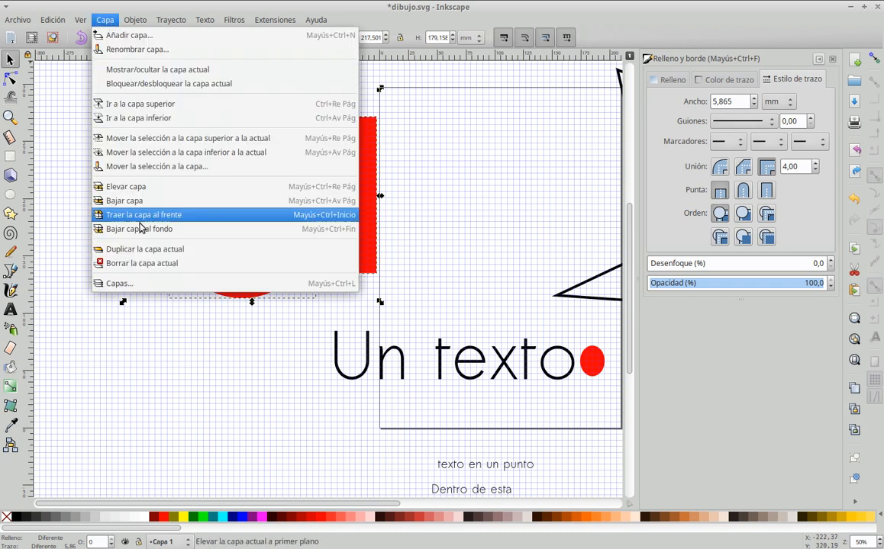
pyautogui.click(122, 258)
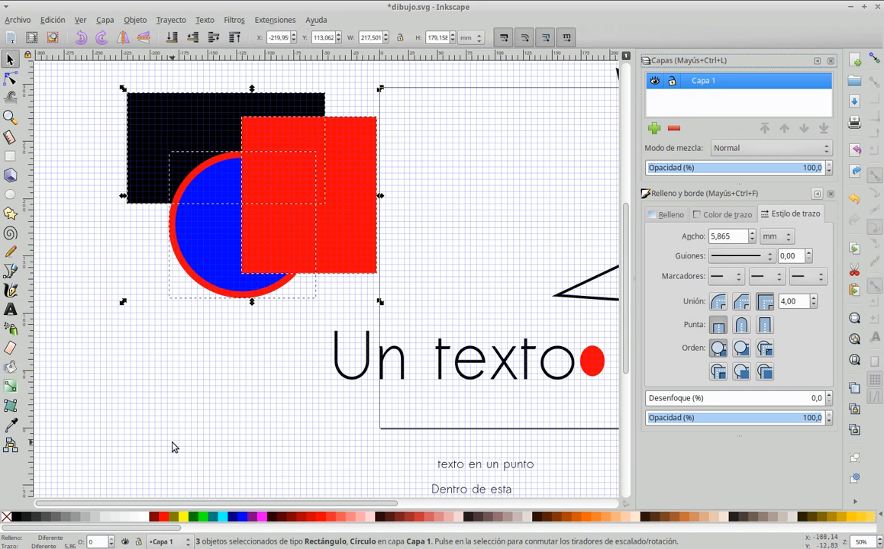
pyautogui.click(831, 60)
# Step: Deselect the three overlapping shapes beside the page
pyautogui.scroll(-1, 470, 269)
pyautogui.scroll(-2, 470, 270)
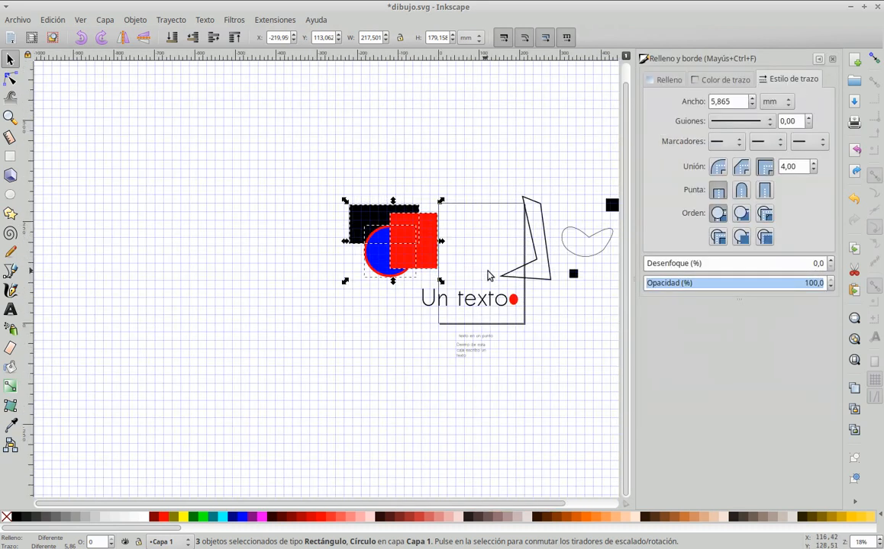
pyautogui.hscroll(5, 509, 280)
pyautogui.hscroll(-6, 473, 259)
pyautogui.hscroll(3, 398, 227)
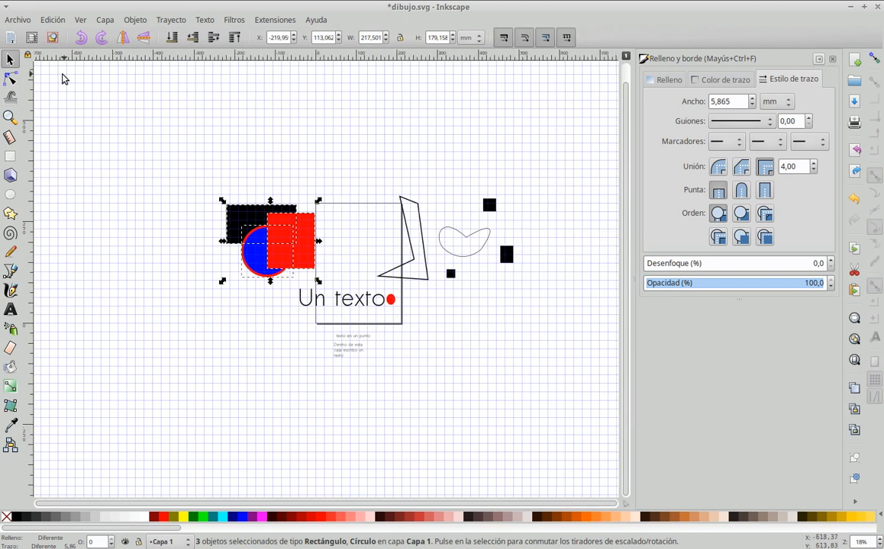
pyautogui.click(10, 59)
pyautogui.click(361, 218)
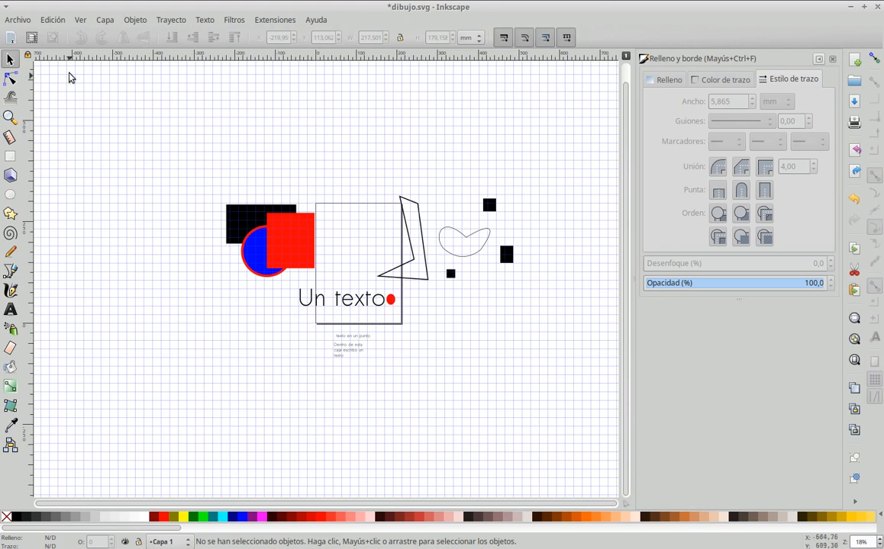
# Step: Toggle the page border display off and on in the document properties, leave it shown, and close the properties
pyautogui.click(16, 22)
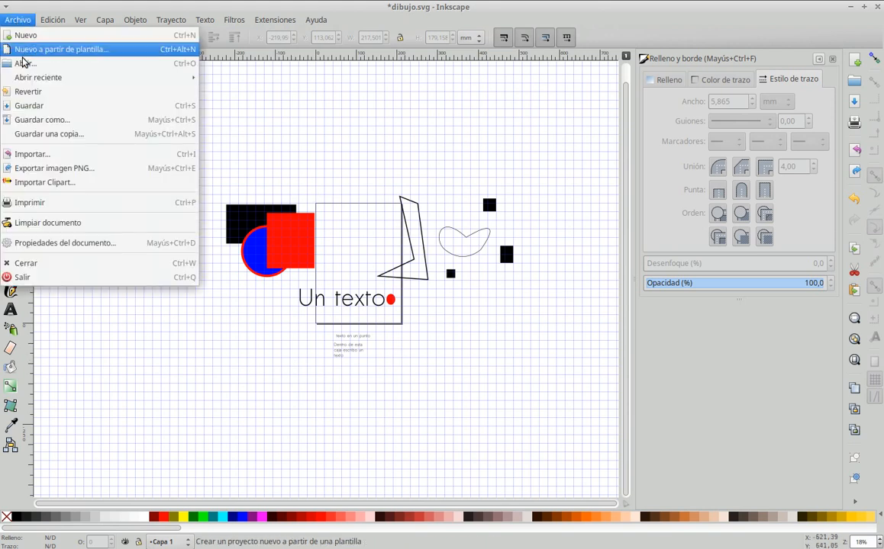
pyautogui.click(87, 245)
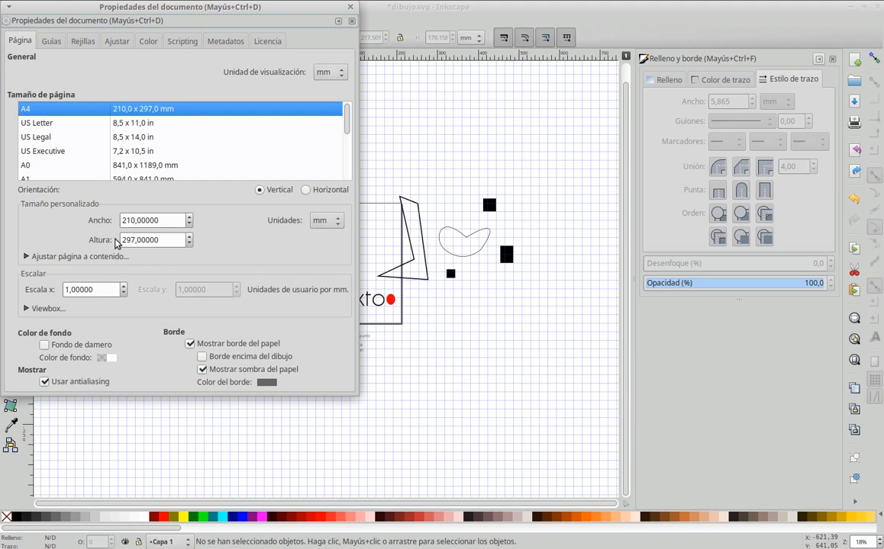
pyautogui.moveTo(163, 24)
pyautogui.mouseDown()
pyautogui.moveTo(114, 67)
pyautogui.moveTo(122, 10)
pyautogui.moveTo(539, 65)
pyautogui.moveTo(614, 32)
pyautogui.mouseUp()
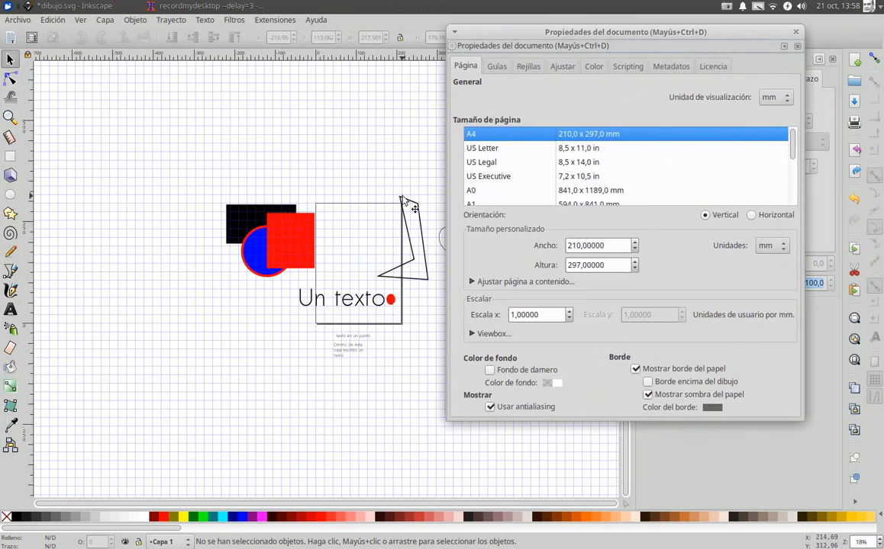
pyautogui.click(637, 370)
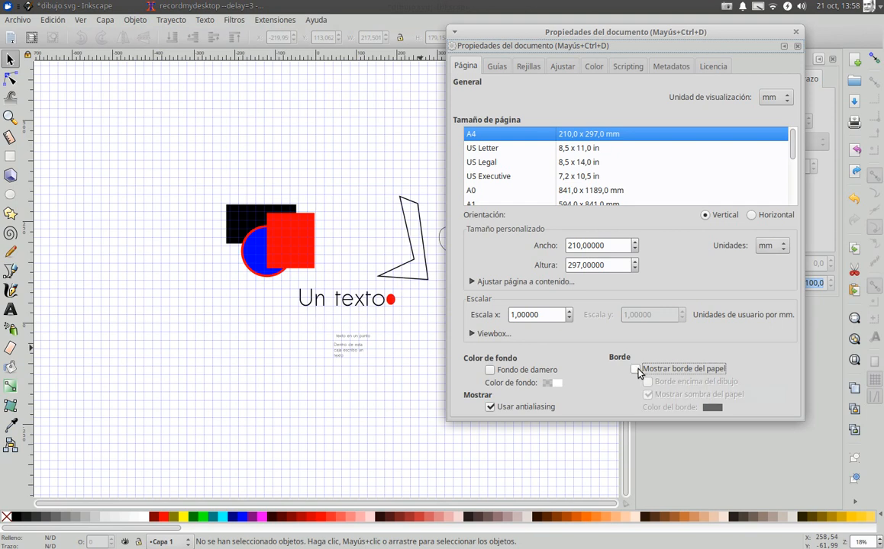
pyautogui.click(636, 369)
pyautogui.click(636, 369)
pyautogui.click(636, 369)
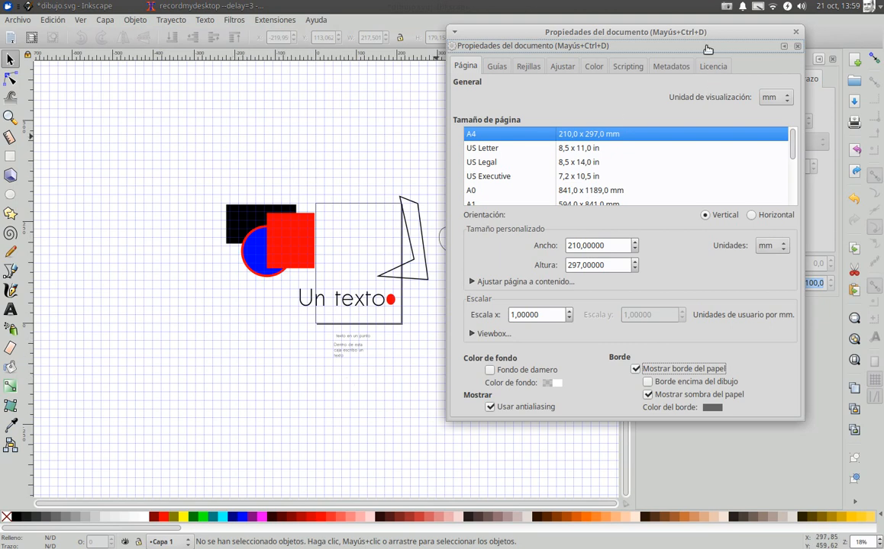
pyautogui.moveTo(700, 37); pyautogui.dragTo(726, 47)
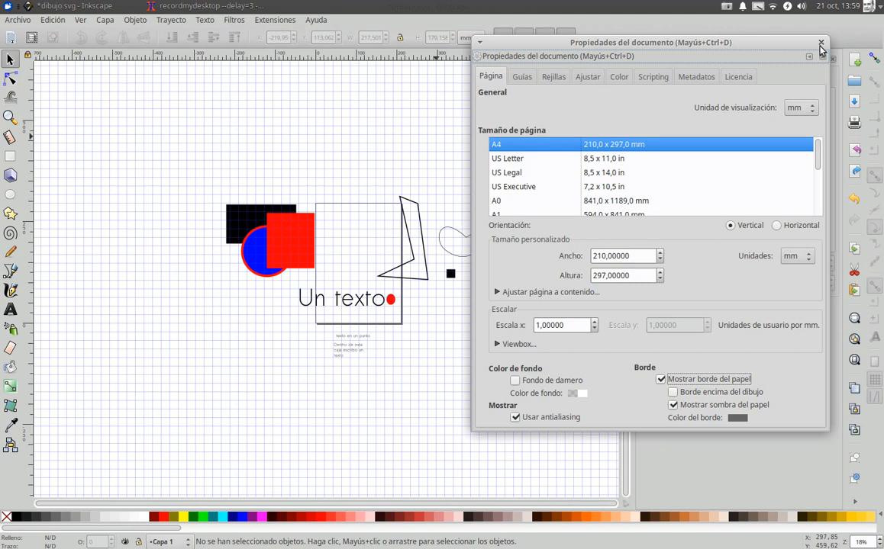
pyautogui.click(820, 43)
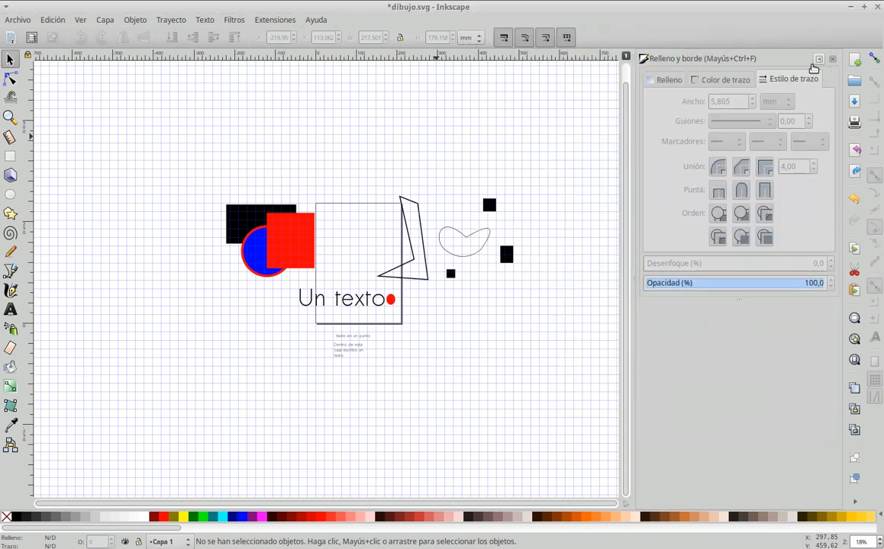
# Step: Move the three small black rectangles and the five-node outlined path fully onto the page
pyautogui.moveTo(451, 274)
pyautogui.mouseDown()
pyautogui.moveTo(335, 249)
pyautogui.moveTo(321, 232)
pyautogui.mouseUp()
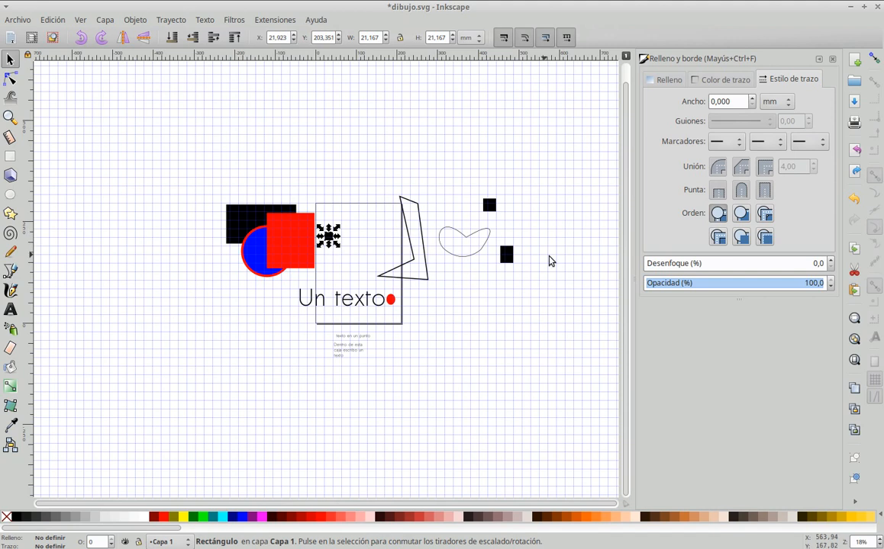
pyautogui.moveTo(507, 259); pyautogui.dragTo(366, 256)
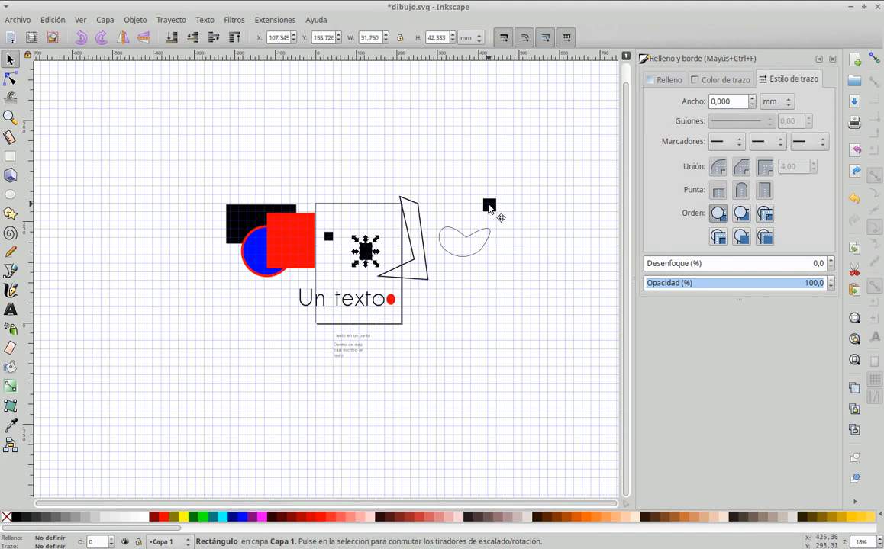
pyautogui.moveTo(490, 208); pyautogui.dragTo(377, 269)
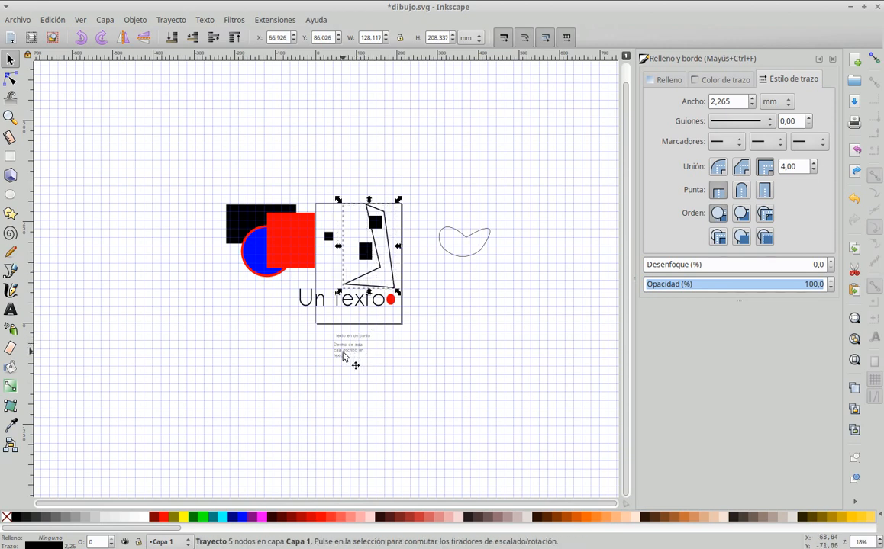
# Step: Select the two small texts below the page together, move them inside the page above the large text, and deselect them
pyautogui.moveTo(376, 375); pyautogui.dragTo(294, 302)
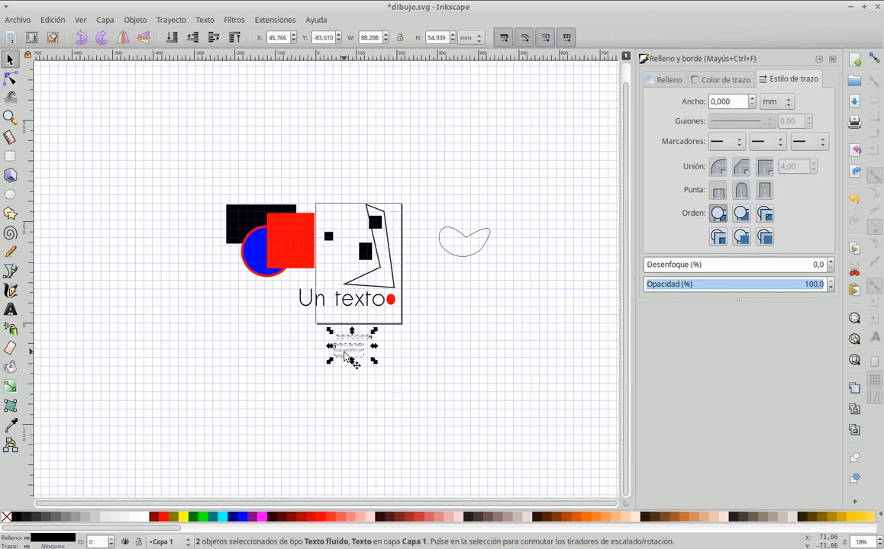
pyautogui.moveTo(338, 345); pyautogui.dragTo(330, 270)
pyautogui.click(428, 162)
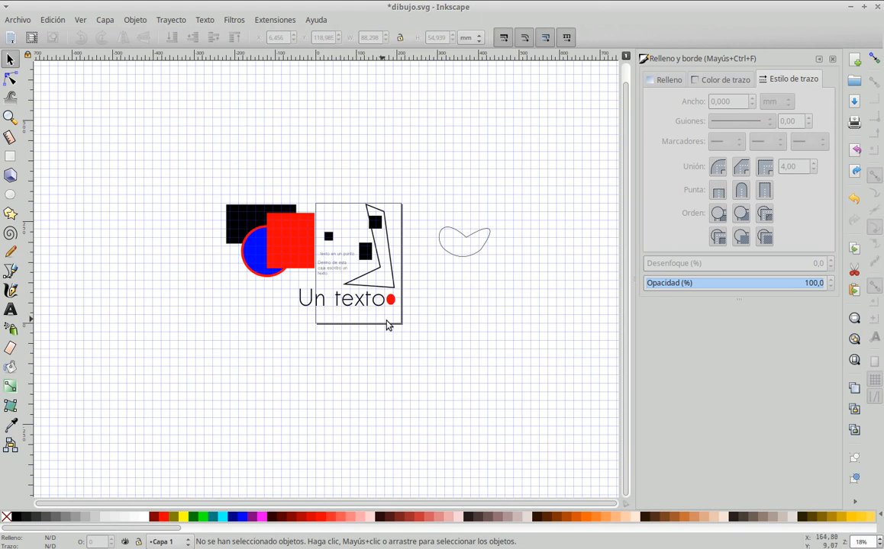
# Step: Inspect the shapes and texts on and around the page by moving vertically and horizontally and zooming in and out
pyautogui.scroll(-3, 425, 327)
pyautogui.scroll(4, 425, 328)
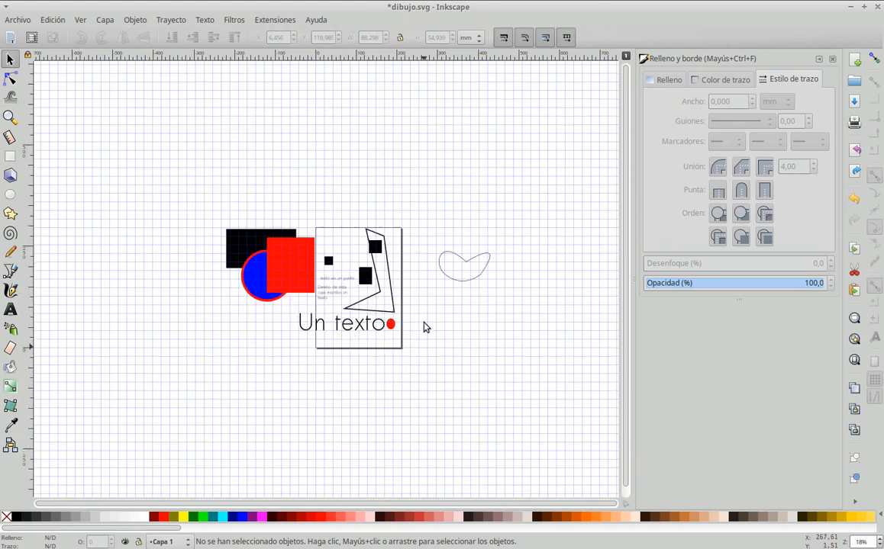
pyautogui.scroll(-4, 425, 328)
pyautogui.scroll(4, 425, 328)
pyautogui.scroll(-2, 425, 328)
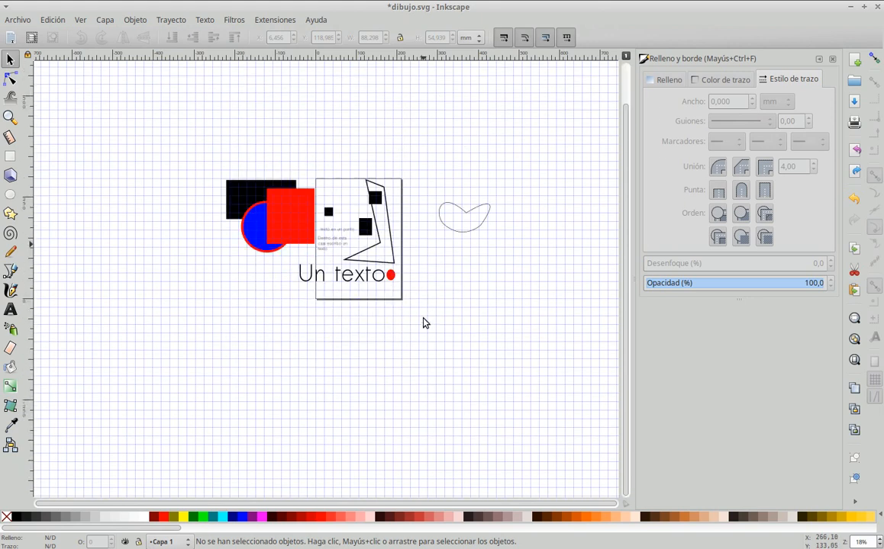
pyautogui.scroll(3, 425, 326)
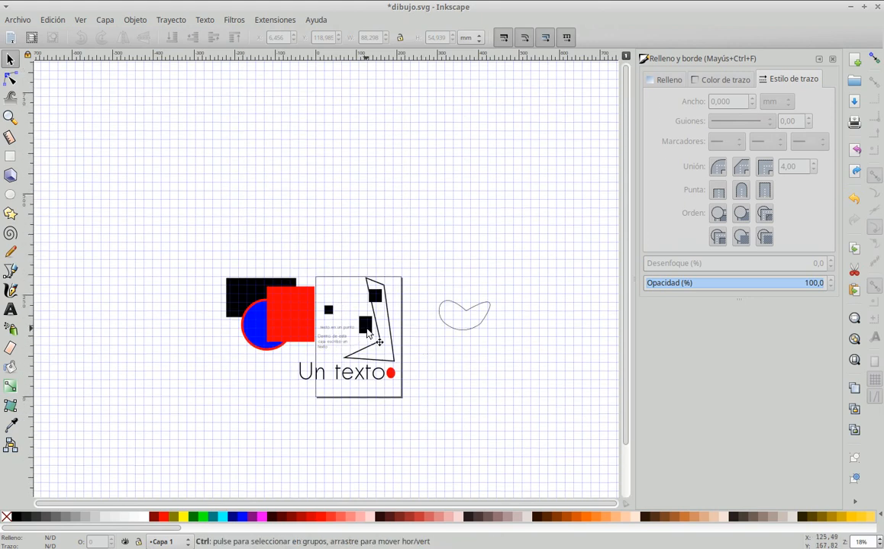
pyautogui.scroll(5, 367, 334)
pyautogui.scroll(-5, 367, 334)
pyautogui.scroll(5, 367, 333)
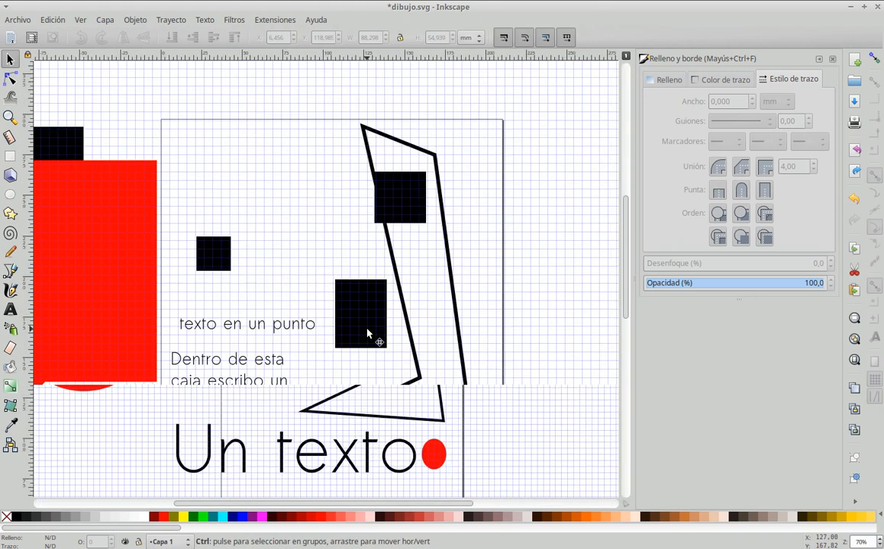
pyautogui.hscroll(3, 367, 333)
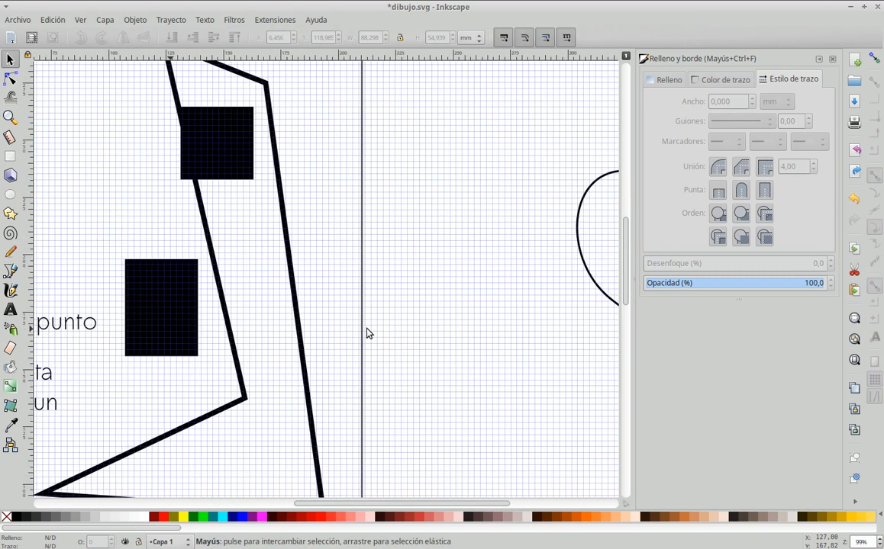
pyautogui.hscroll(-7, 367, 333)
pyautogui.hscroll(4, 367, 333)
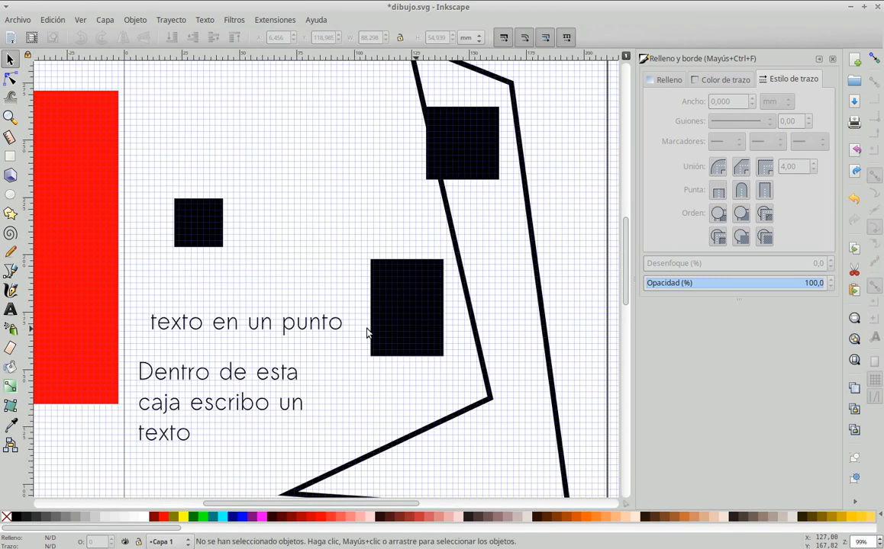
pyautogui.scroll(-3, 367, 333)
pyautogui.scroll(-3, 368, 334)
pyautogui.scroll(3, 367, 333)
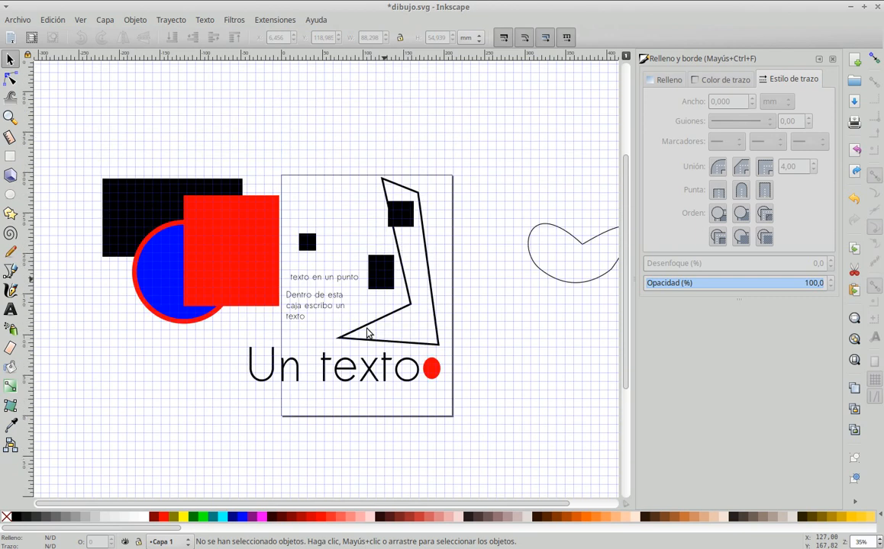
pyautogui.scroll(-1, 367, 333)
pyautogui.scroll(1, 367, 334)
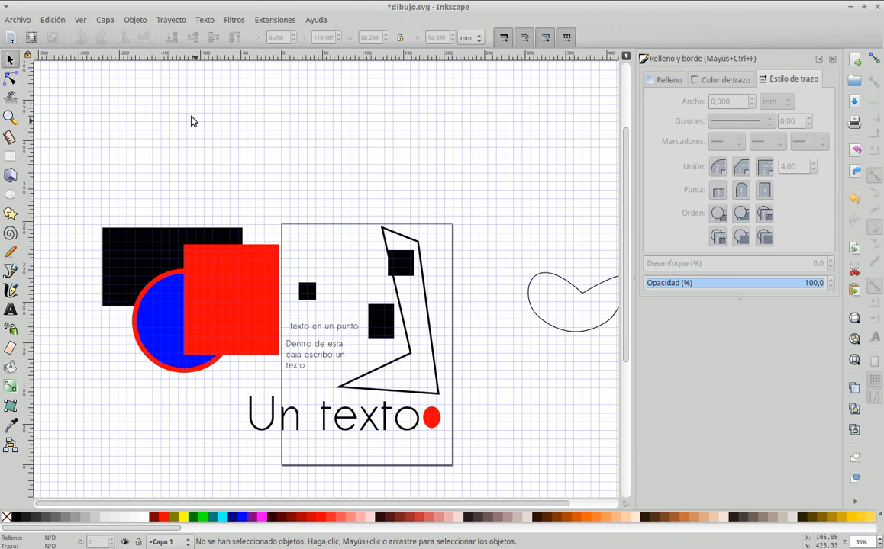
# Step: Save the current drawing to its existing file, dibujo.svg
pyautogui.click(24, 20)
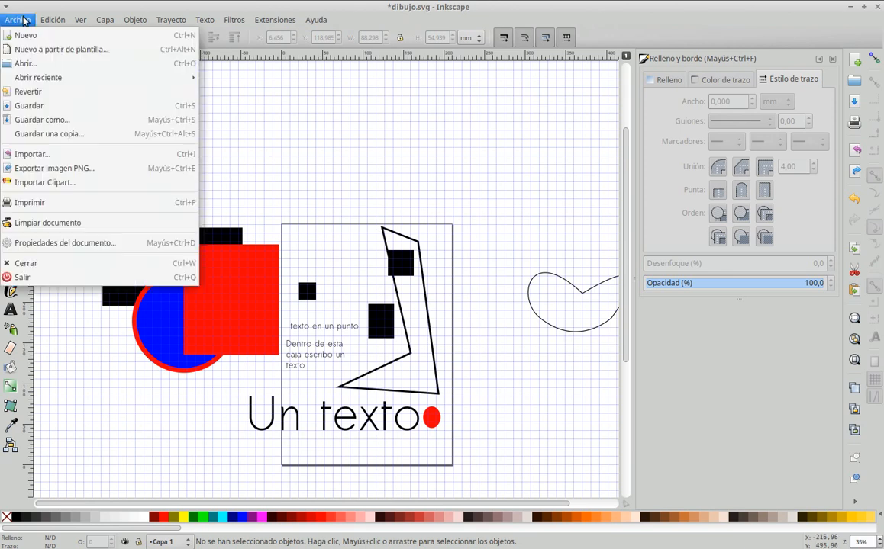
pyautogui.click(27, 106)
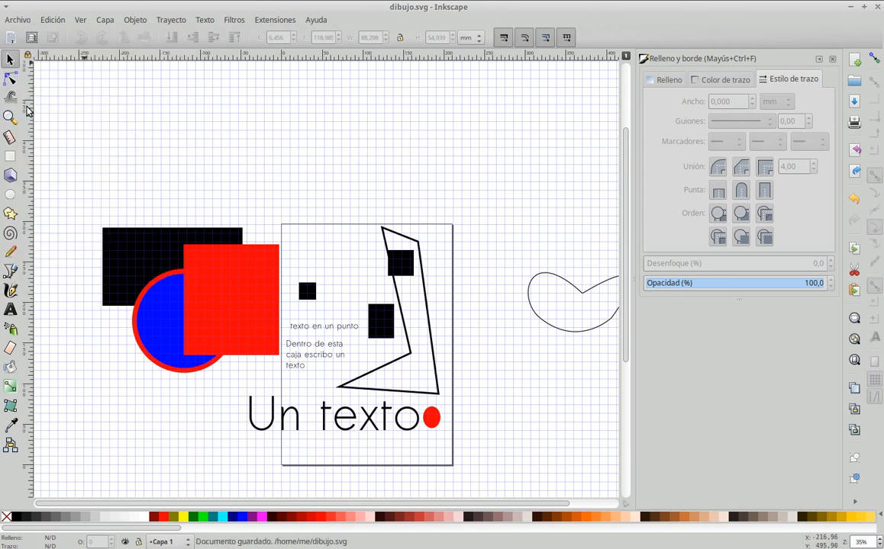
# Step: Review the available file formats for saving, then save the drawing in Inkscape SVG format as dibujo.svg, replacing the existing file
pyautogui.click(19, 21)
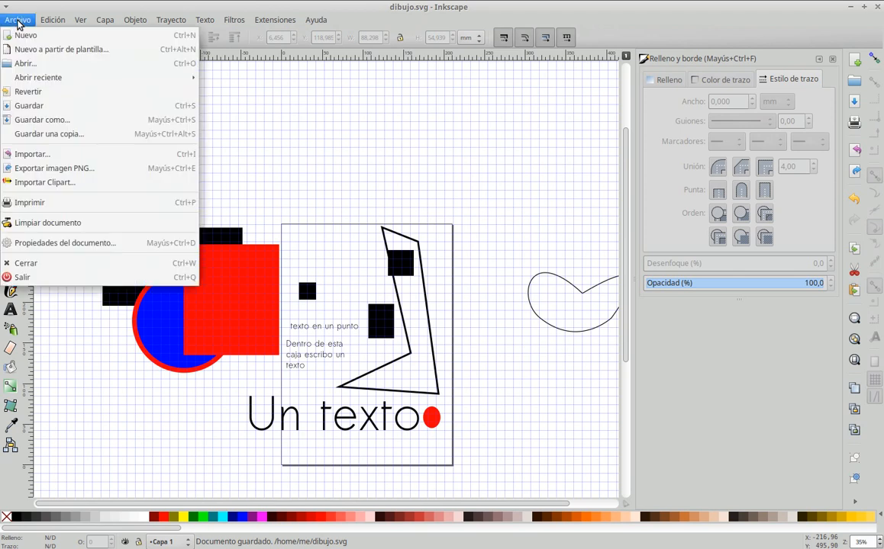
pyautogui.click(35, 120)
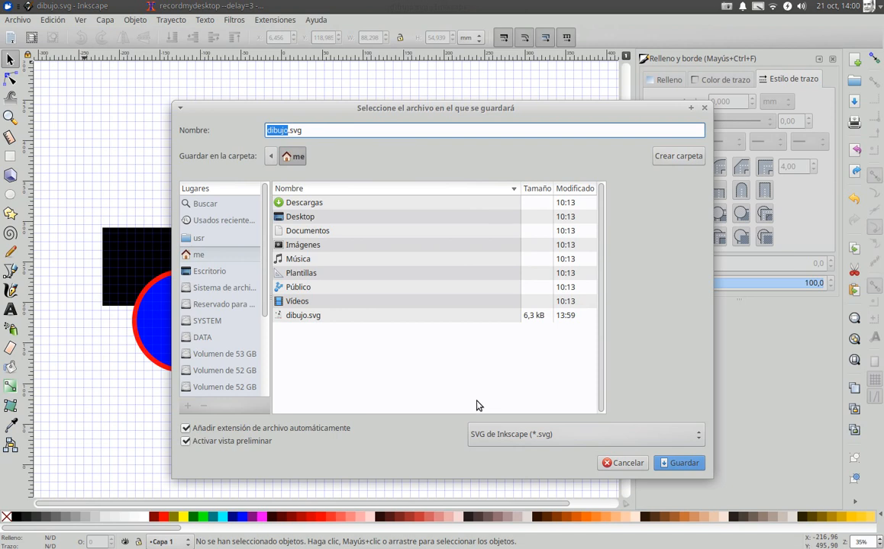
pyautogui.click(699, 436)
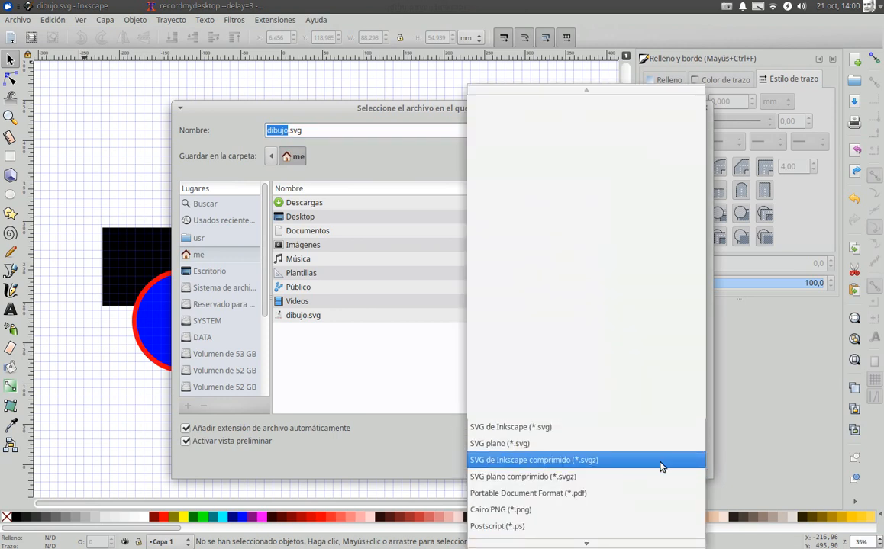
pyautogui.scroll(-3, 661, 467)
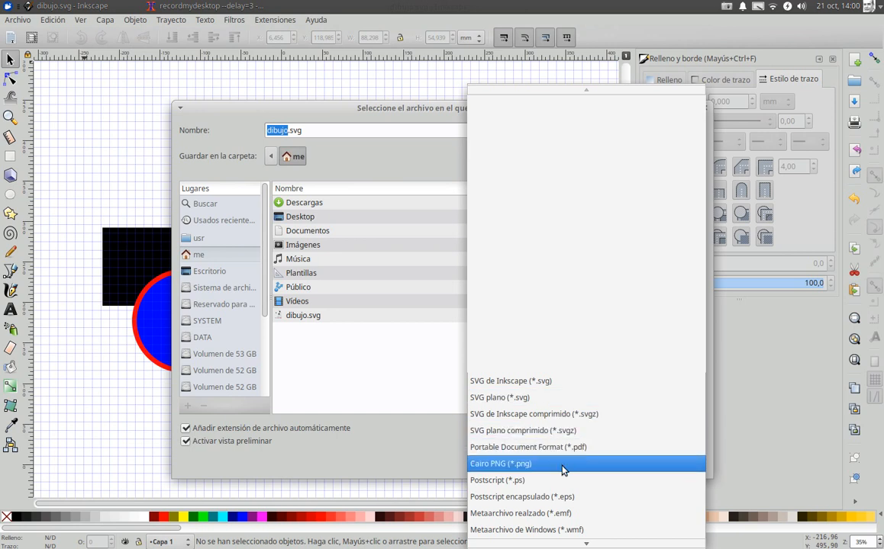
pyautogui.scroll(-5, 572, 475)
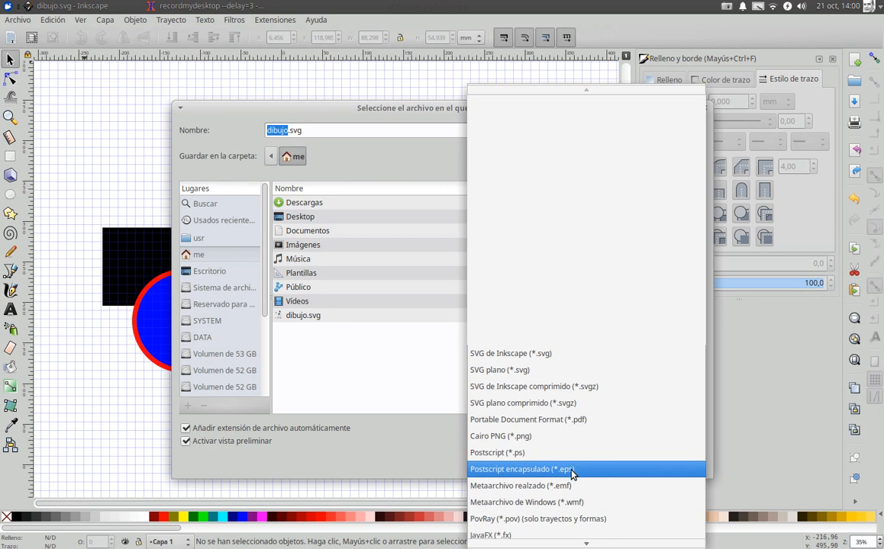
pyautogui.scroll(-10, 572, 474)
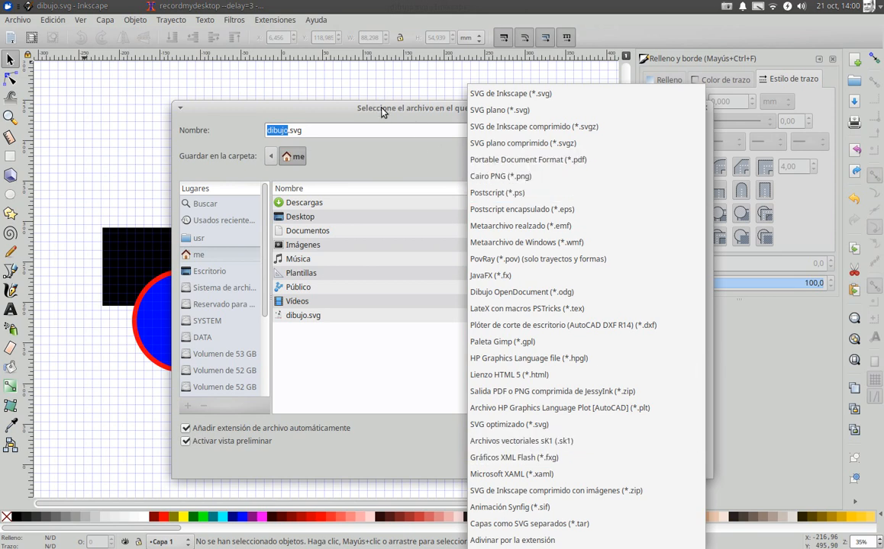
pyautogui.click(343, 101)
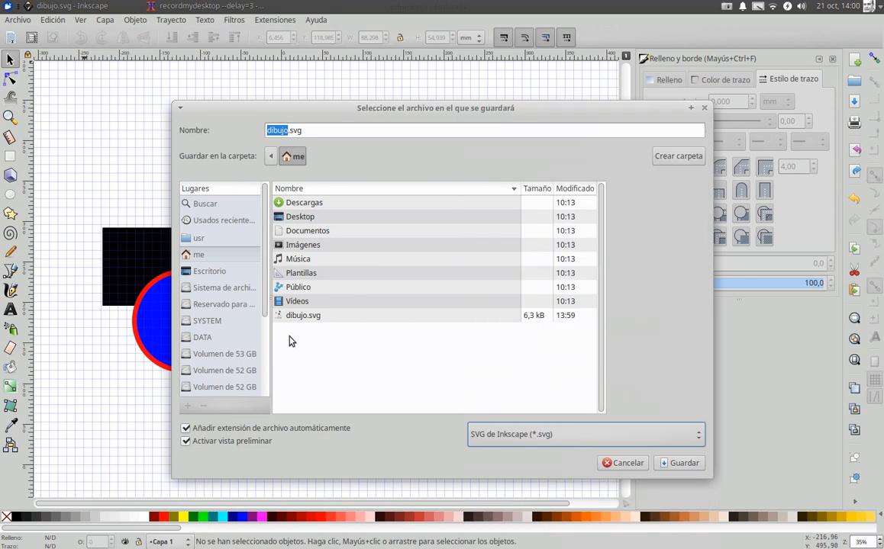
pyautogui.click(684, 463)
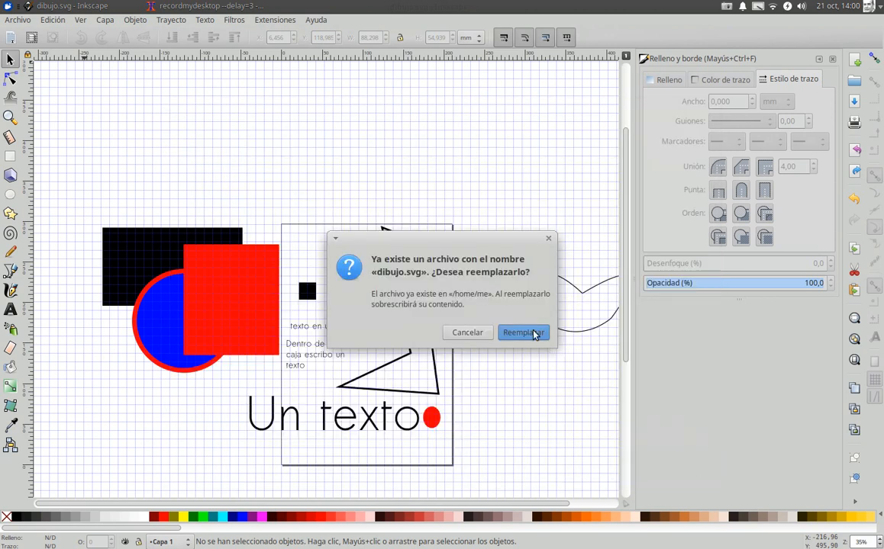
pyautogui.click(523, 332)
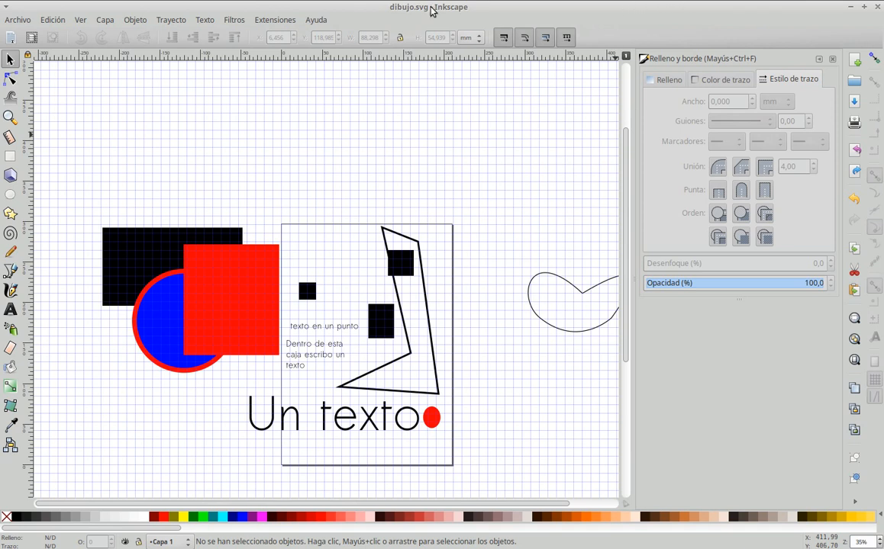
# Step: Shrink the drawing window, switch to the file manager's home folder and open dibujo.svg with the Mousepad text editor
pyautogui.moveTo(518, 15); pyautogui.dragTo(483, 18)
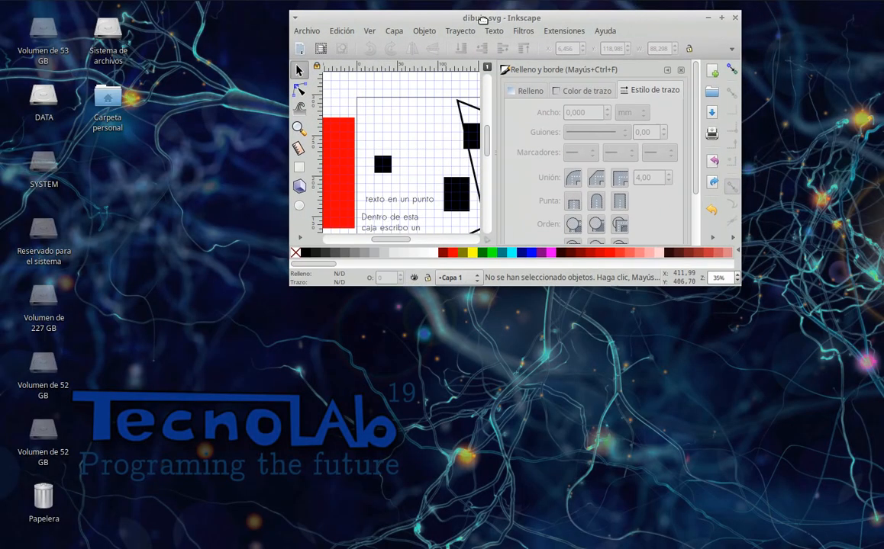
pyautogui.doubleClick(104, 97)
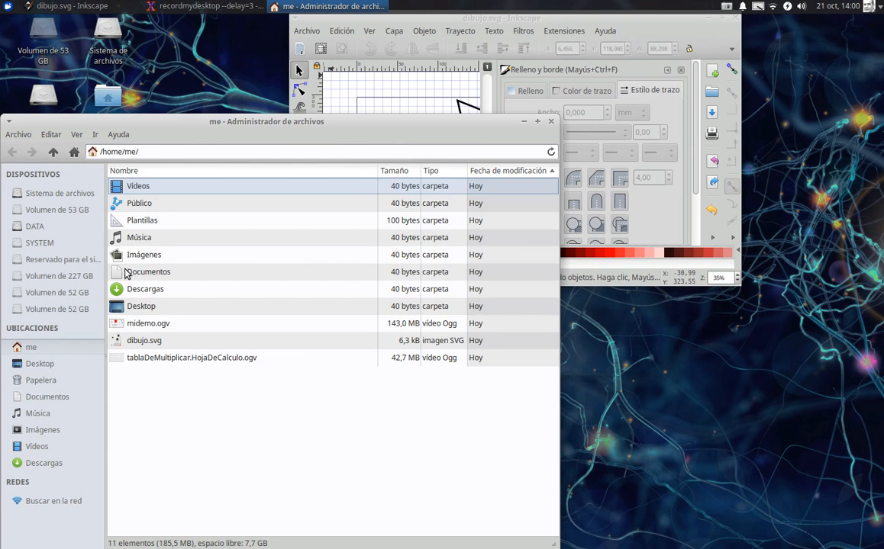
pyautogui.click(117, 345)
pyautogui.rightClick(119, 346)
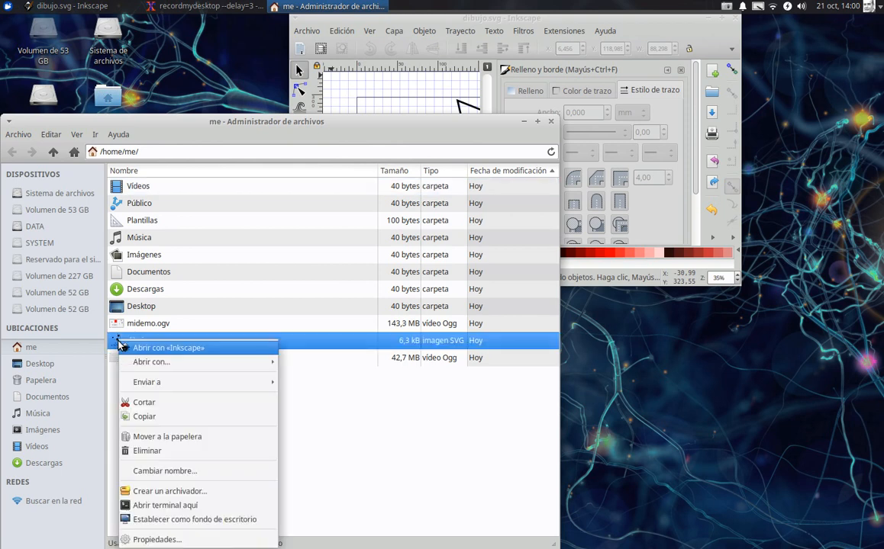
pyautogui.moveTo(193, 363)
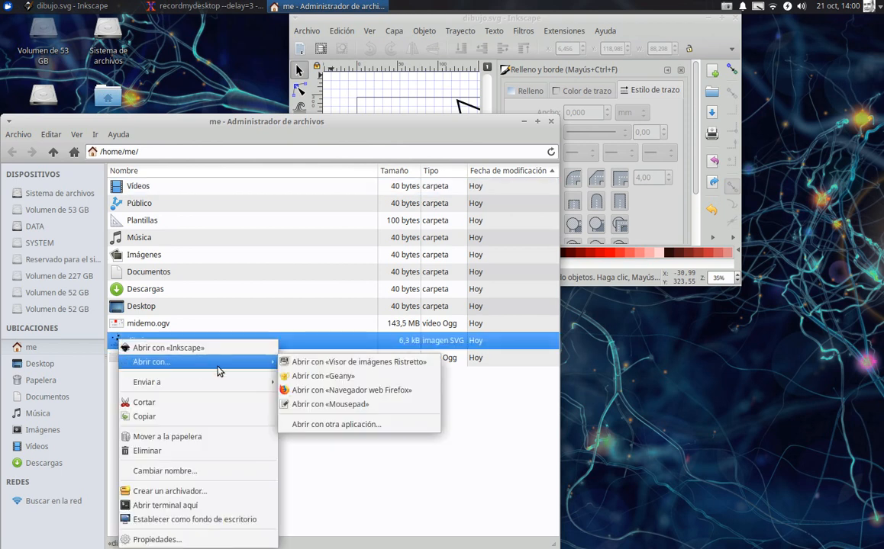
pyautogui.click(371, 406)
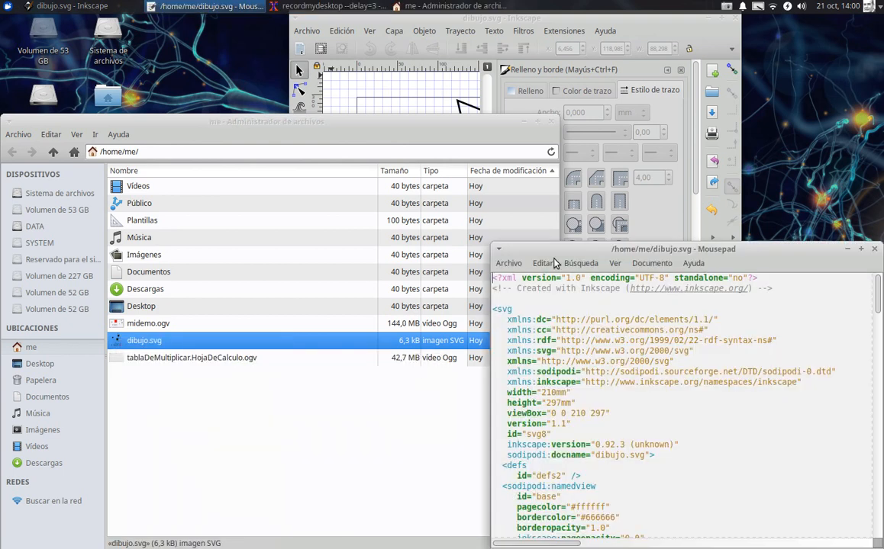
# Step: Reposition and widen the Mousepad window, and examine the SVG code of the drawing's rectangles, circle, ellipse, paths and texts
pyautogui.moveTo(501, 235); pyautogui.dragTo(105, 10)
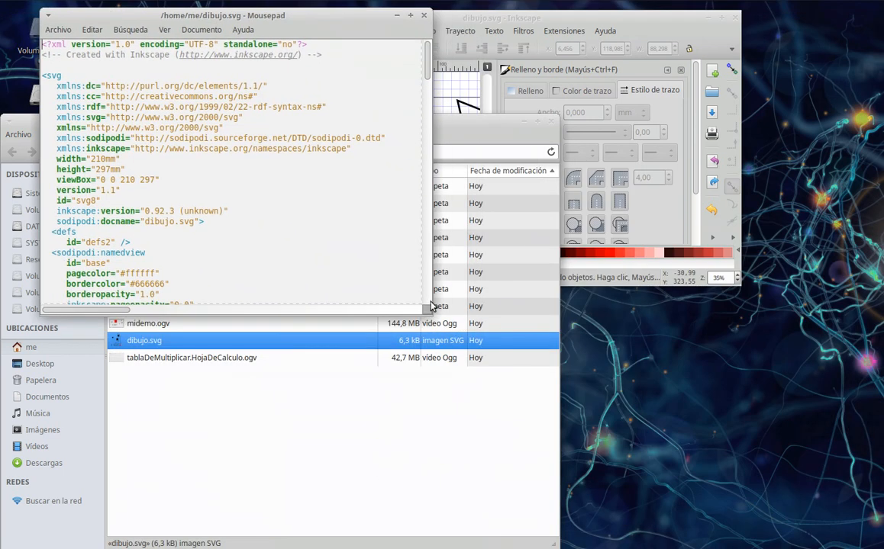
pyautogui.moveTo(429, 68); pyautogui.dragTo(603, 313)
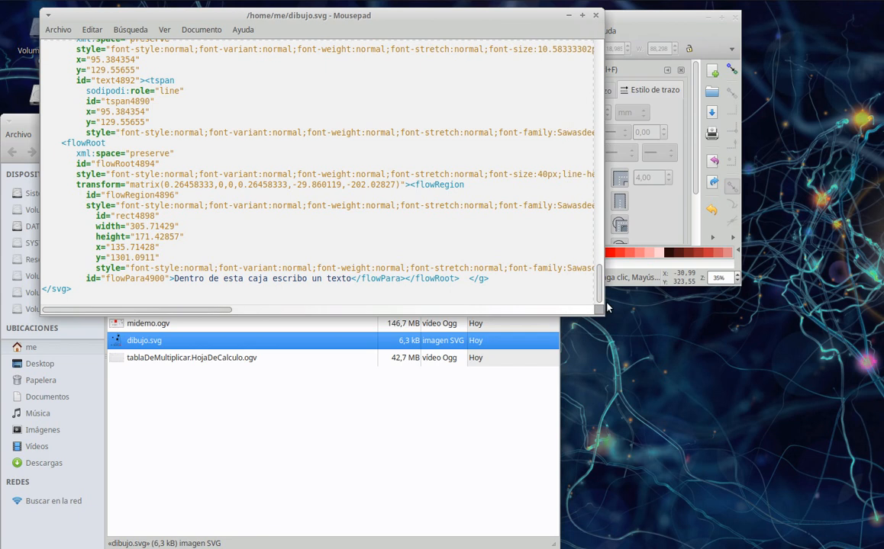
pyautogui.scroll(4, 600, 264)
pyautogui.moveTo(599, 265); pyautogui.dragTo(602, 162)
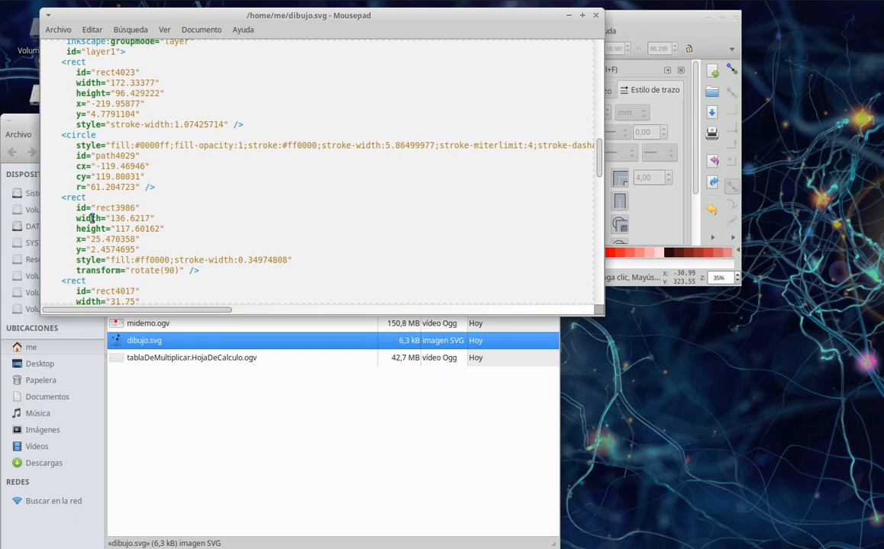
pyautogui.scroll(-10, 107, 258)
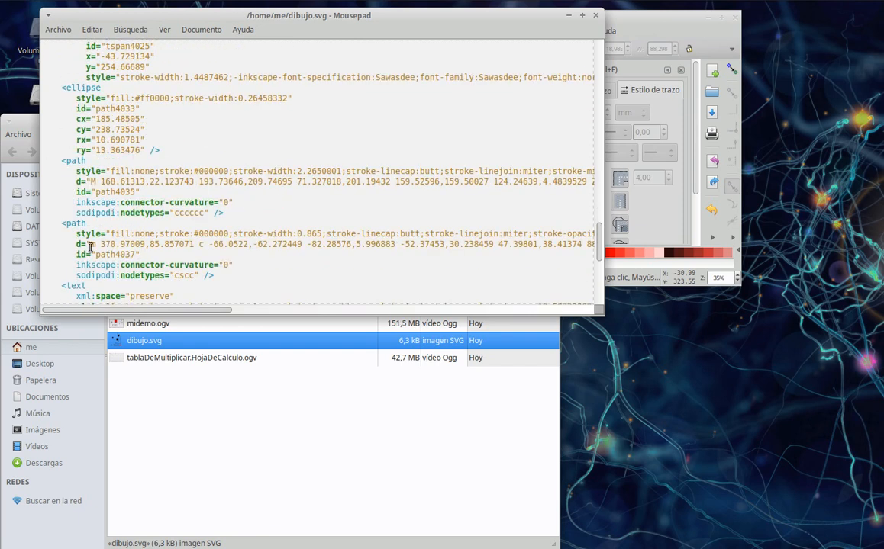
pyautogui.scroll(-6, 303, 193)
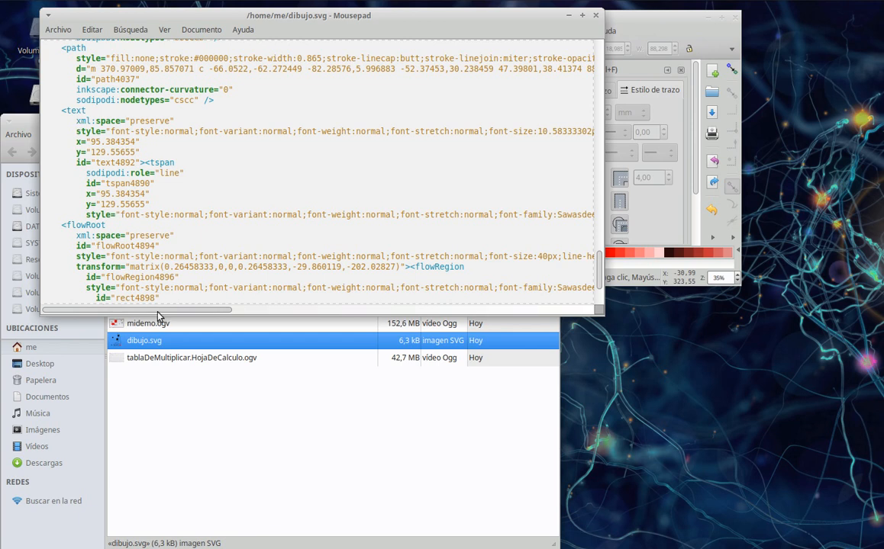
pyautogui.moveTo(161, 310); pyautogui.dragTo(116, 303)
pyautogui.scroll(-2, 153, 226)
pyautogui.scroll(-2, 153, 199)
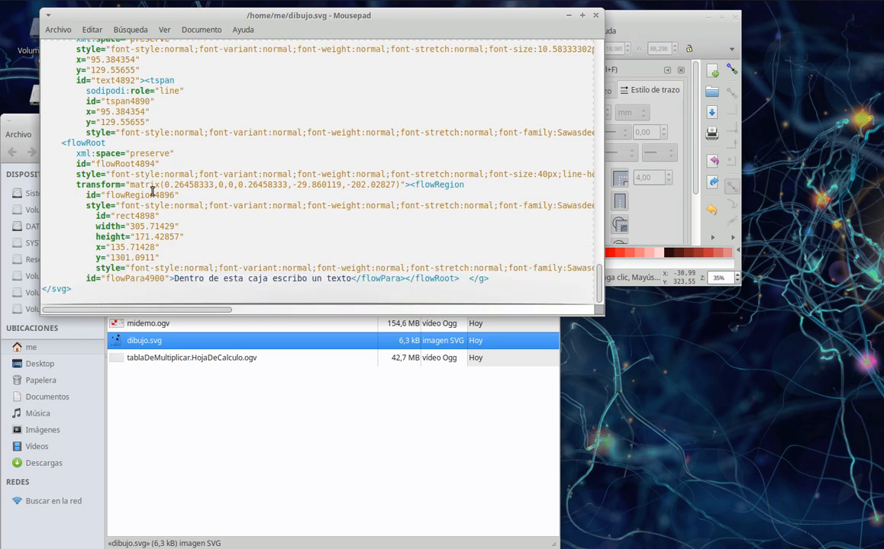
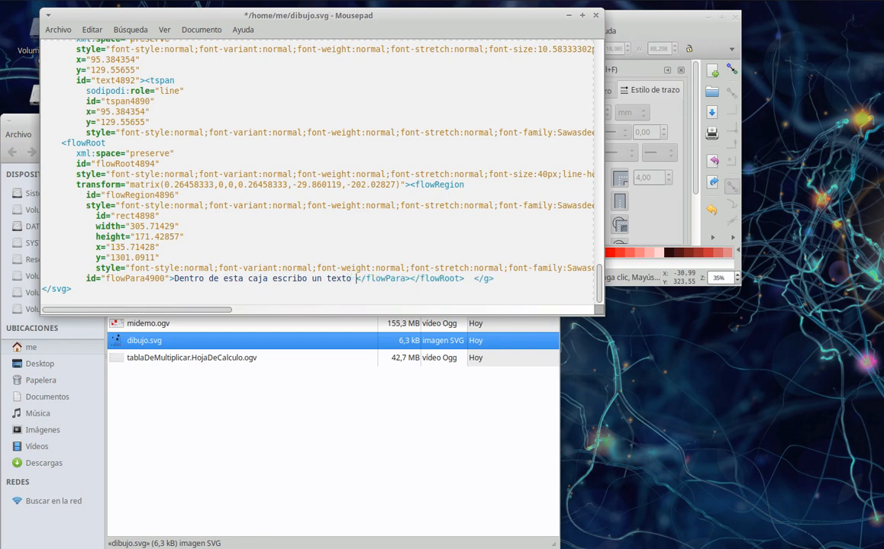
# Step: Append " y lo modifico desde un editor de texto" to "Dentro de esta caja escribo un texto" in the SVG code and save the file
pyautogui.write('y ')
pyautogui.write('lo modifi')
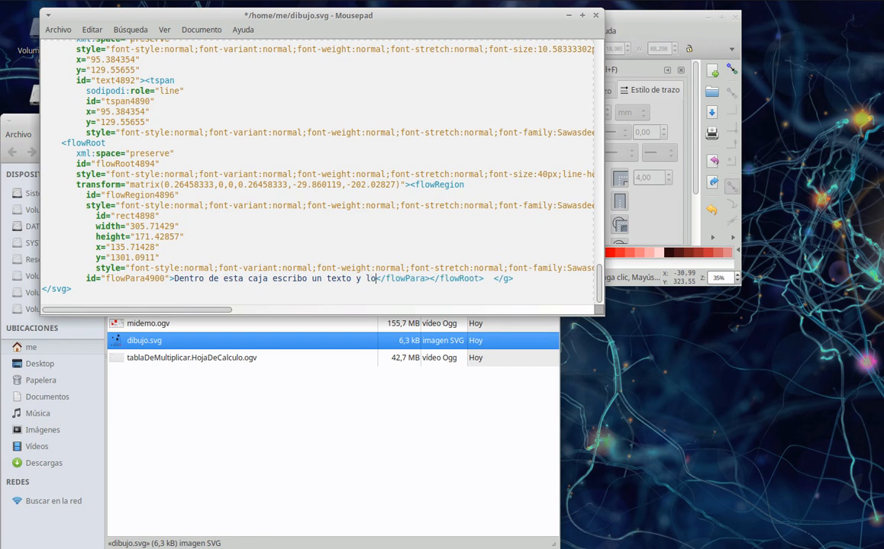
pyautogui.write('co ')
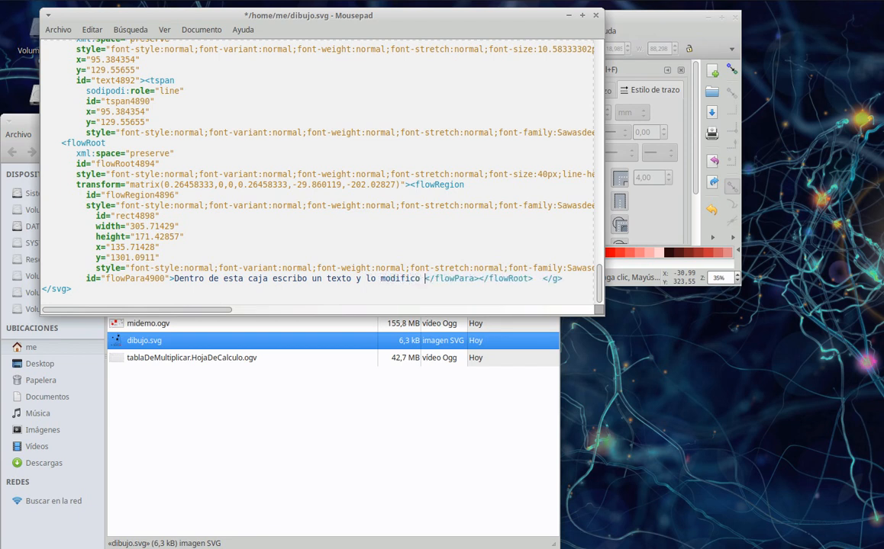
pyautogui.write('desde un e')
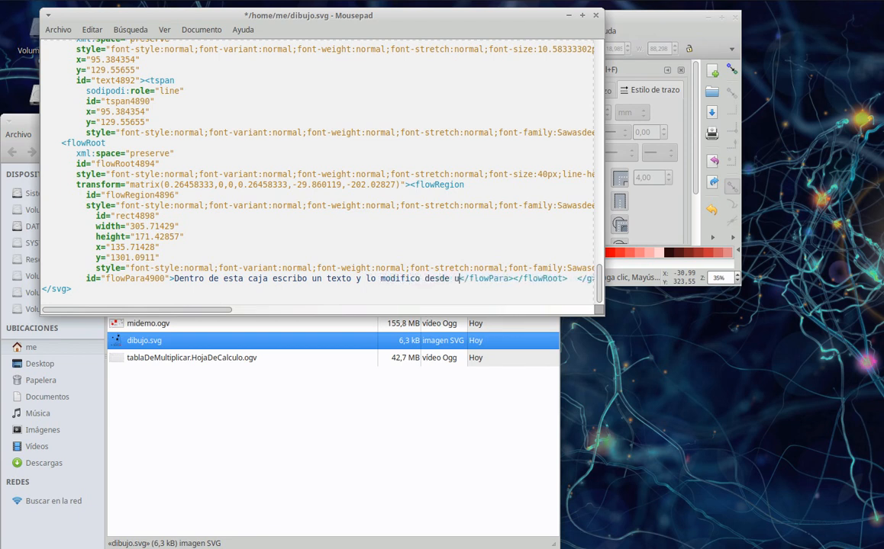
pyautogui.write('ditor de t')
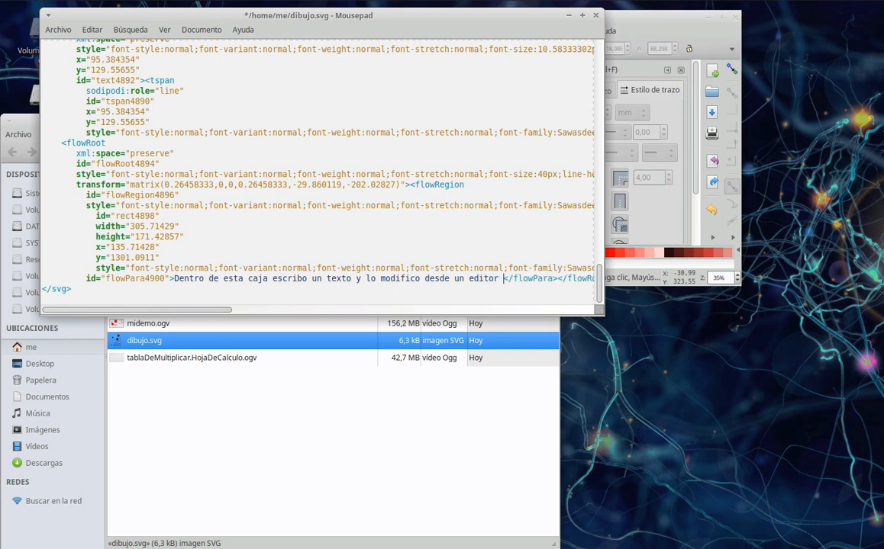
pyautogui.write('exto')
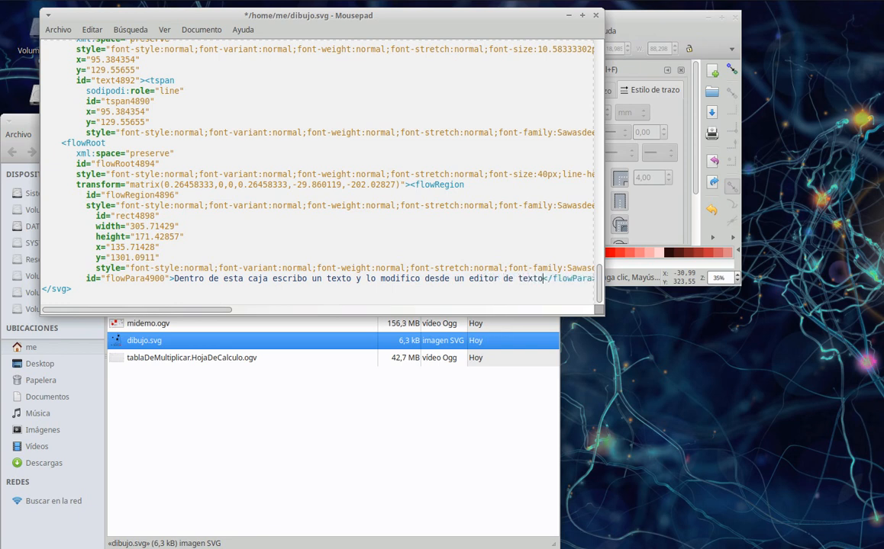
pyautogui.hotkey('ctrl', 's')
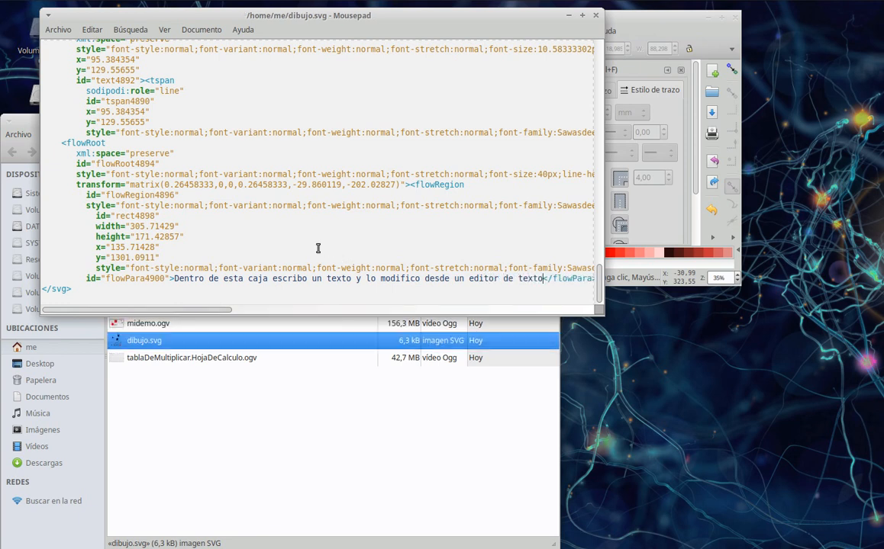
# Step: Switch back to Inkscape, maximize its window and revert the document to the version of dibujo.svg saved on disk
pyautogui.click(645, 18)
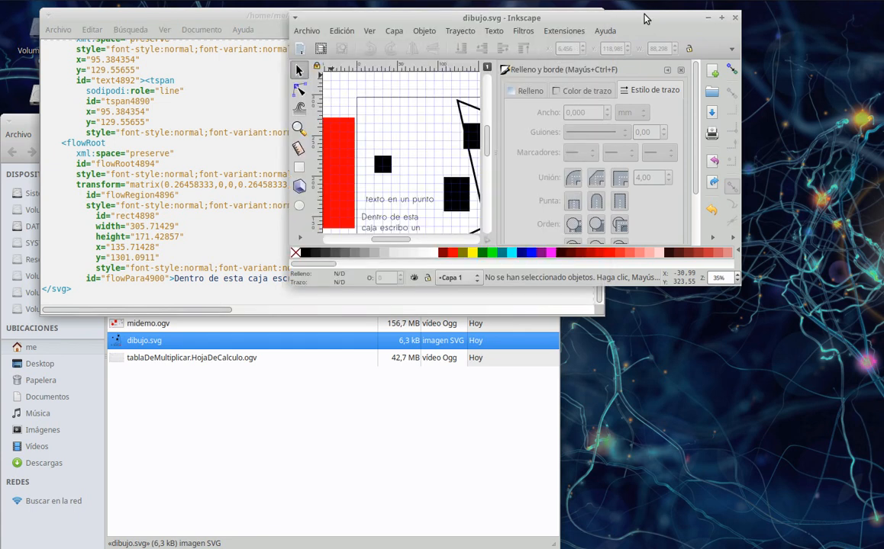
pyautogui.click(719, 18)
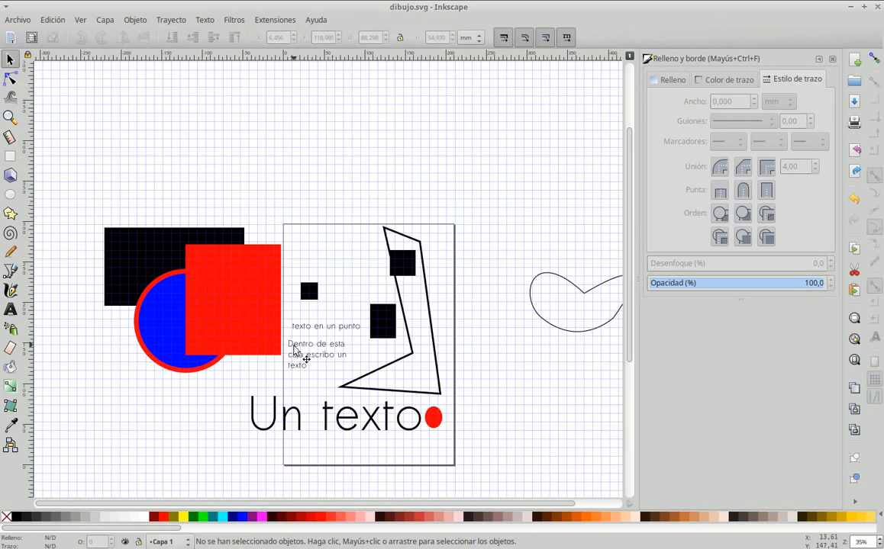
pyautogui.click(24, 21)
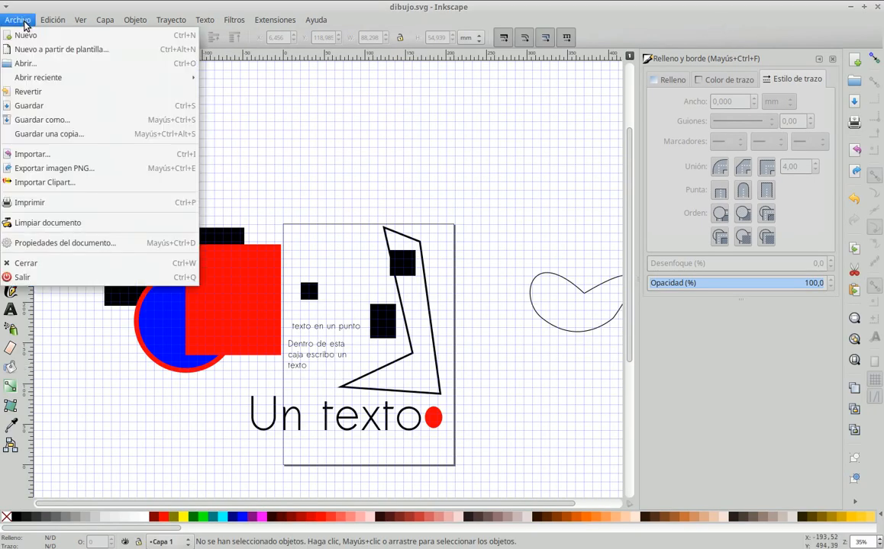
pyautogui.click(28, 93)
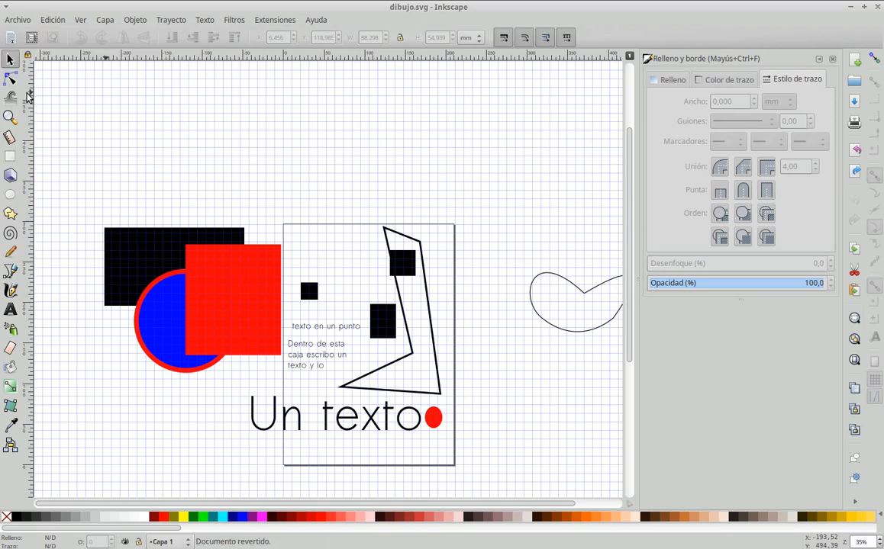
# Step: Select the small flowed text on the page and enlarge its text frame so that the whole added sentence fits
pyautogui.click(323, 369)
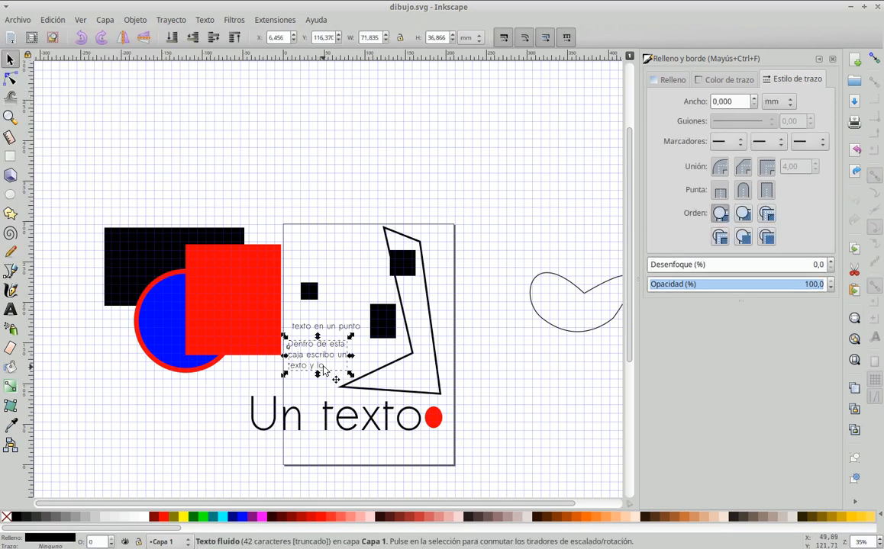
pyautogui.scroll(-3, 298, 364)
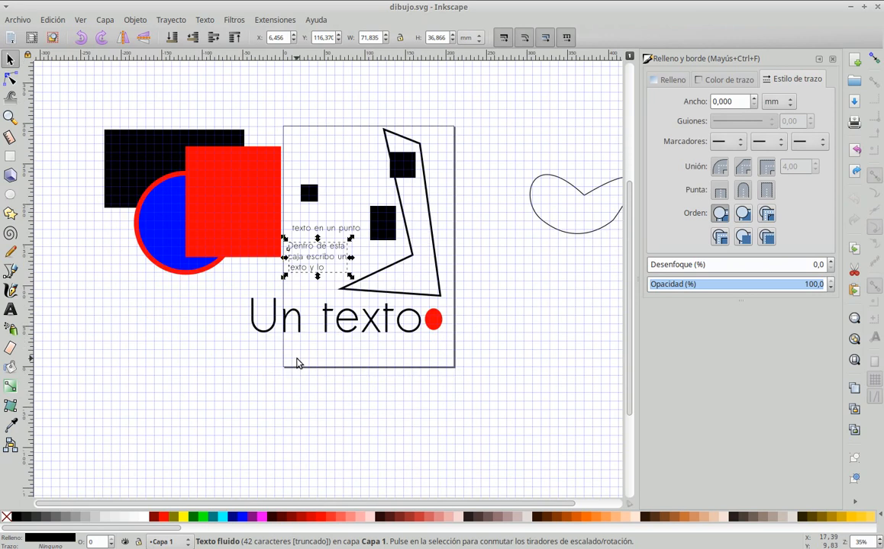
pyautogui.click(10, 309)
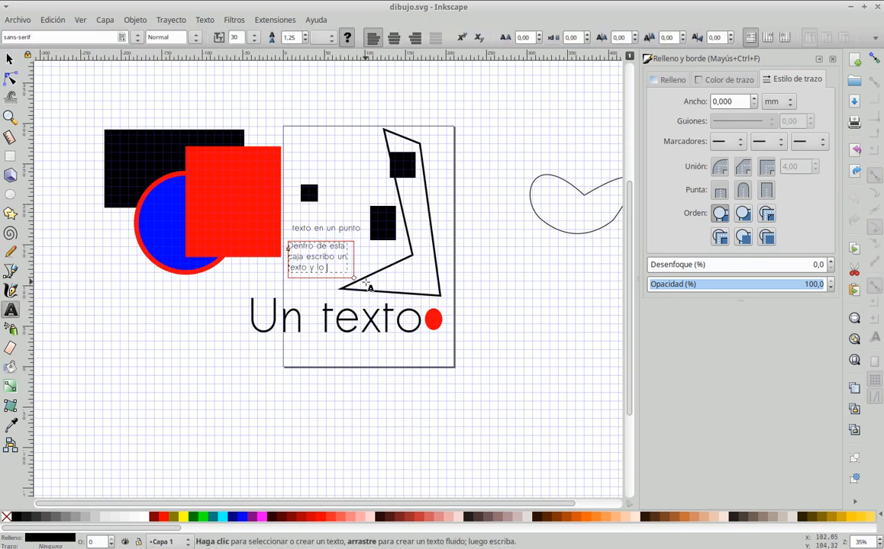
pyautogui.moveTo(354, 277); pyautogui.dragTo(372, 289)
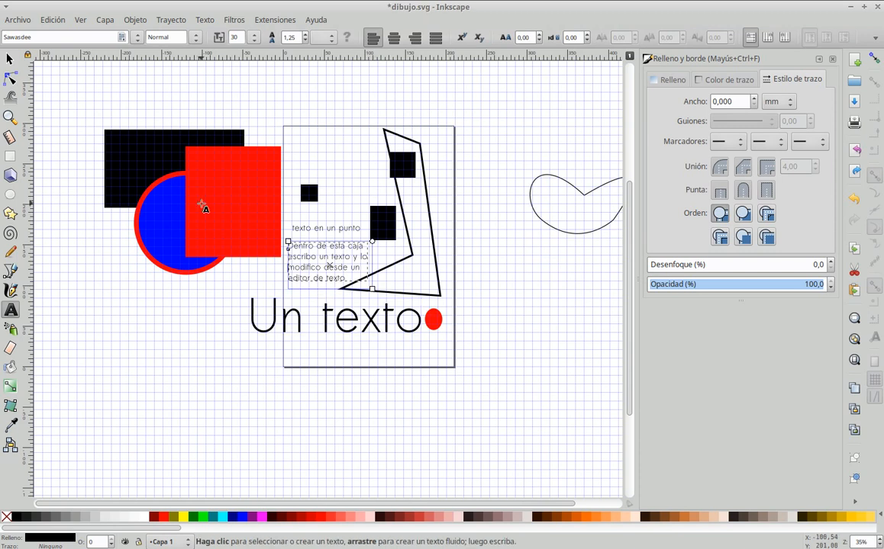
# Step: Reposition the open-looking polygon, the tall black rectangle and the two small texts within the page so they sit apart from each other
pyautogui.click(10, 59)
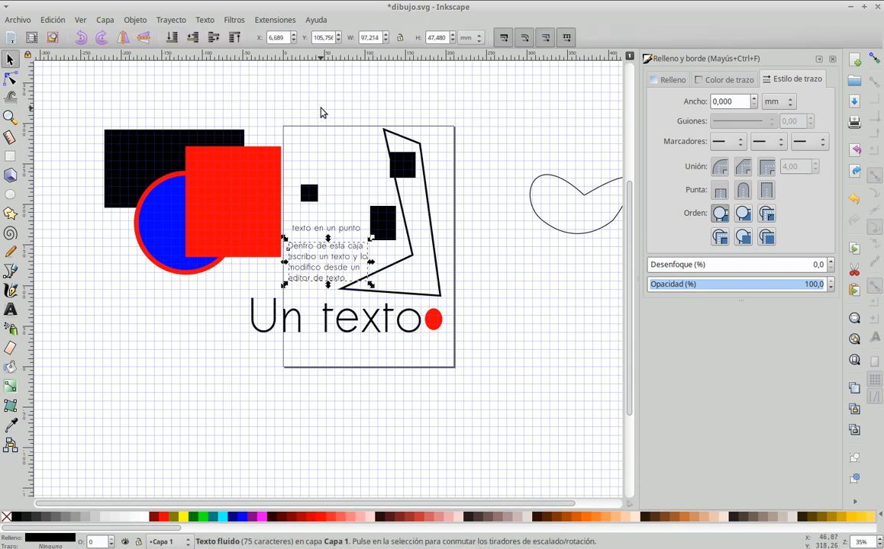
pyautogui.click(292, 92)
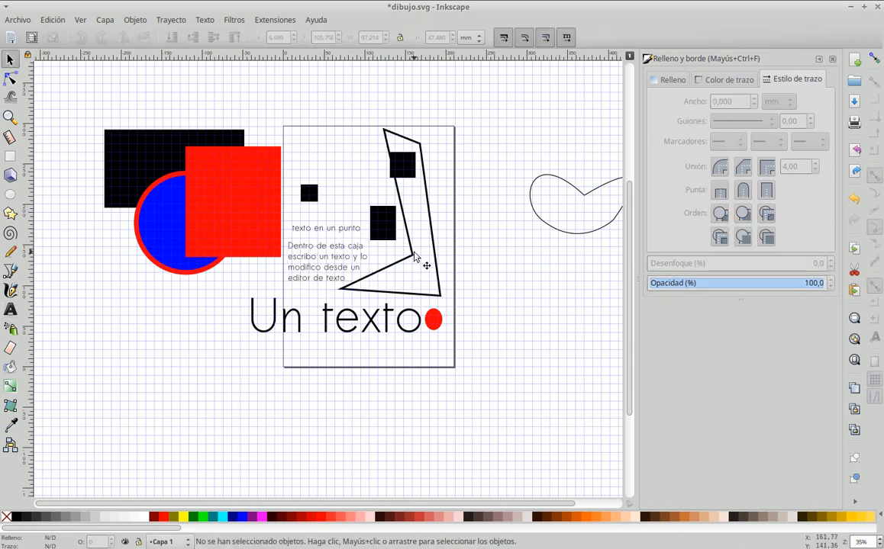
pyautogui.moveTo(414, 255); pyautogui.dragTo(420, 264)
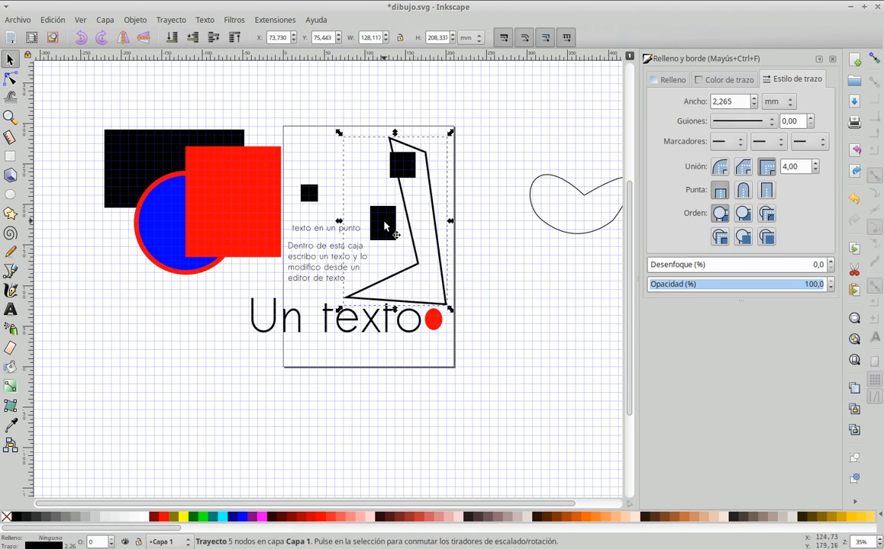
pyautogui.moveTo(383, 222); pyautogui.dragTo(395, 173)
pyautogui.moveTo(307, 275); pyautogui.dragTo(316, 275)
pyautogui.click(321, 229)
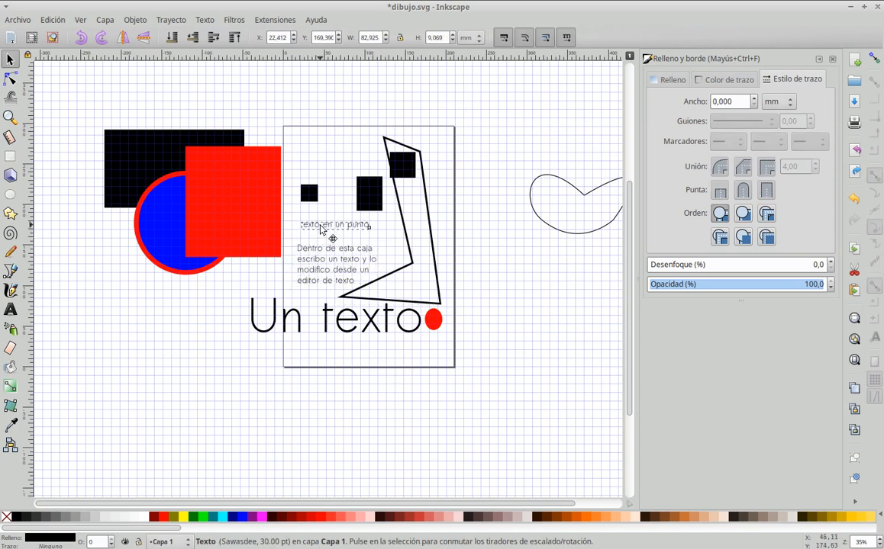
pyautogui.click(321, 229)
pyautogui.click(328, 167)
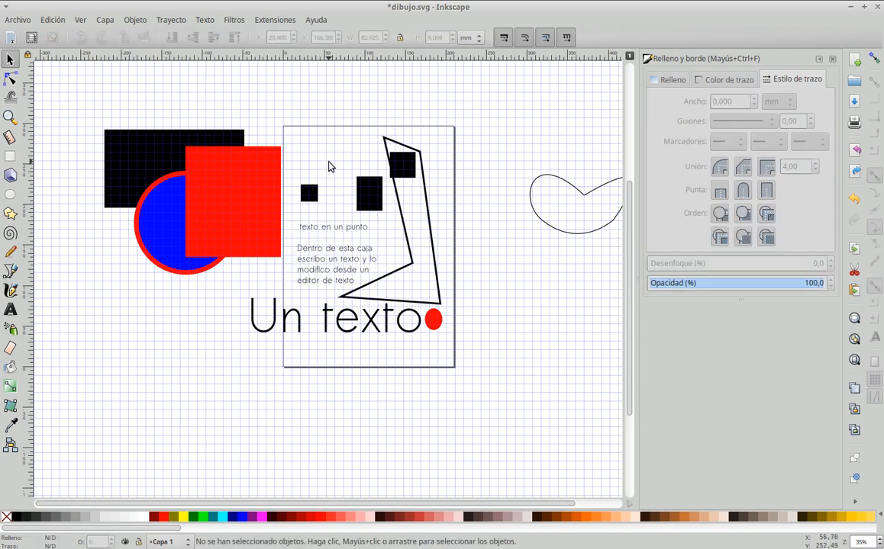
# Step: Select the small flowed text, examine its flowRoot and flowRegion nodes in the XML editor, and close the editor
pyautogui.click(329, 261)
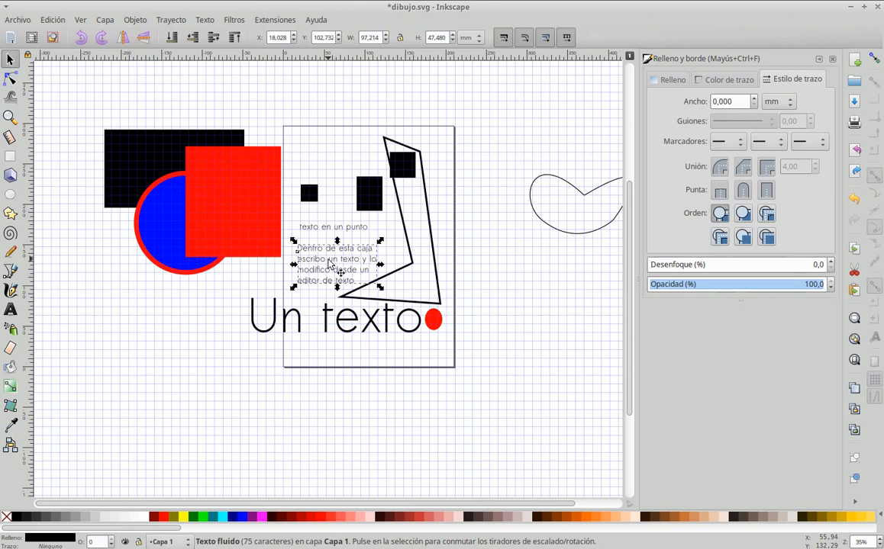
pyautogui.click(81, 21)
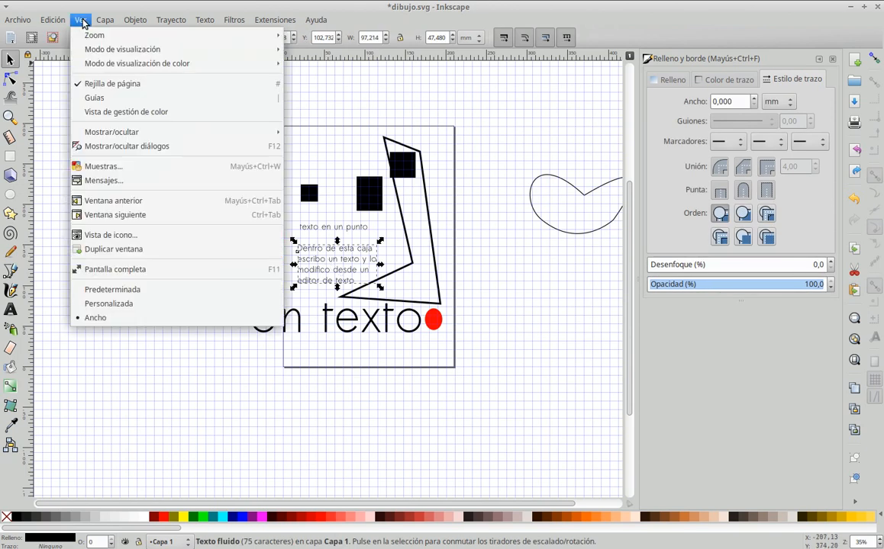
pyautogui.moveTo(62, 25)
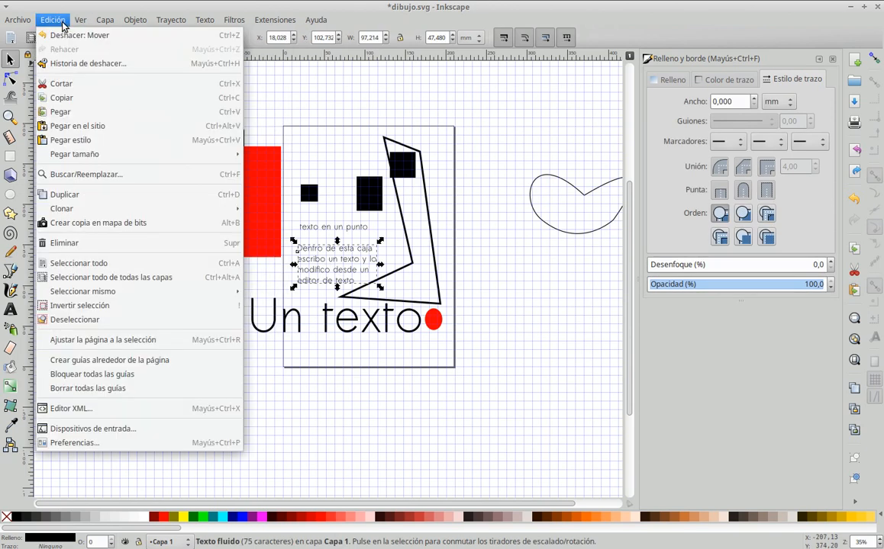
pyautogui.click(88, 409)
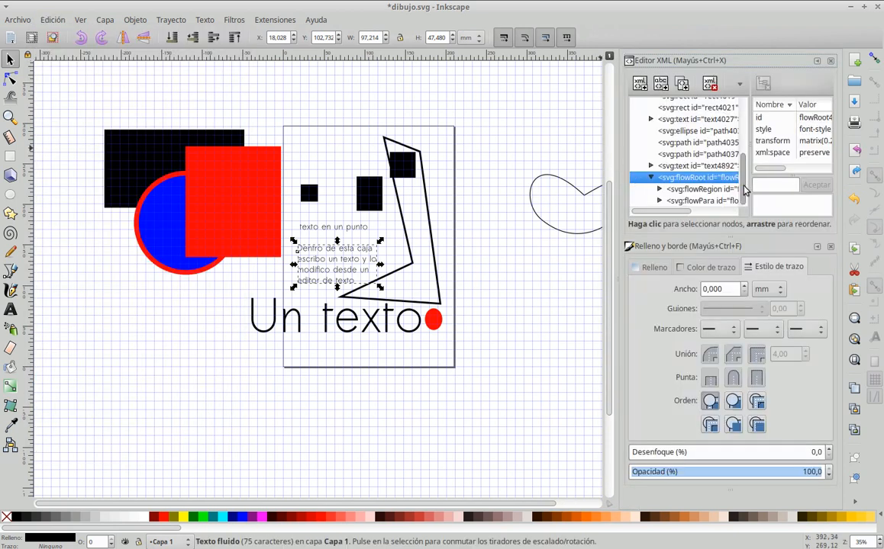
pyautogui.moveTo(671, 211)
pyautogui.mouseDown()
pyautogui.moveTo(689, 211)
pyautogui.moveTo(667, 208)
pyautogui.mouseUp()
pyautogui.click(659, 190)
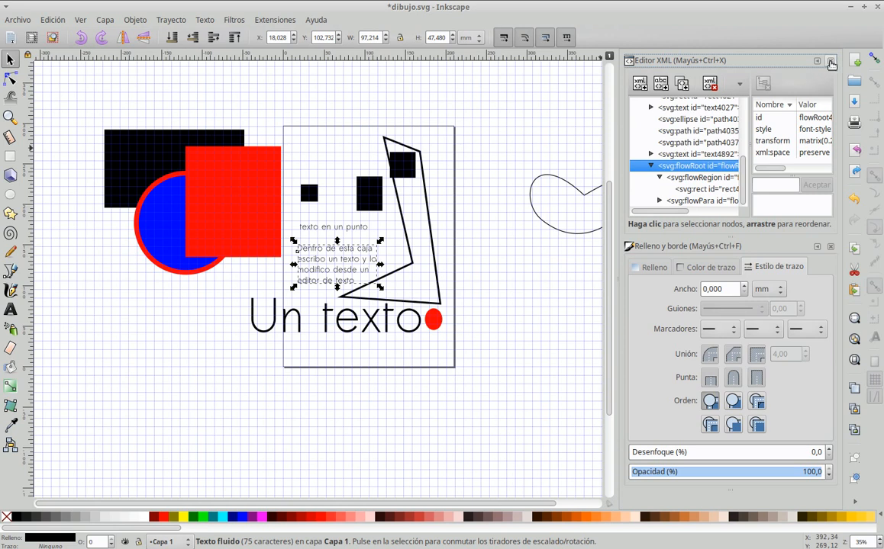
pyautogui.click(832, 61)
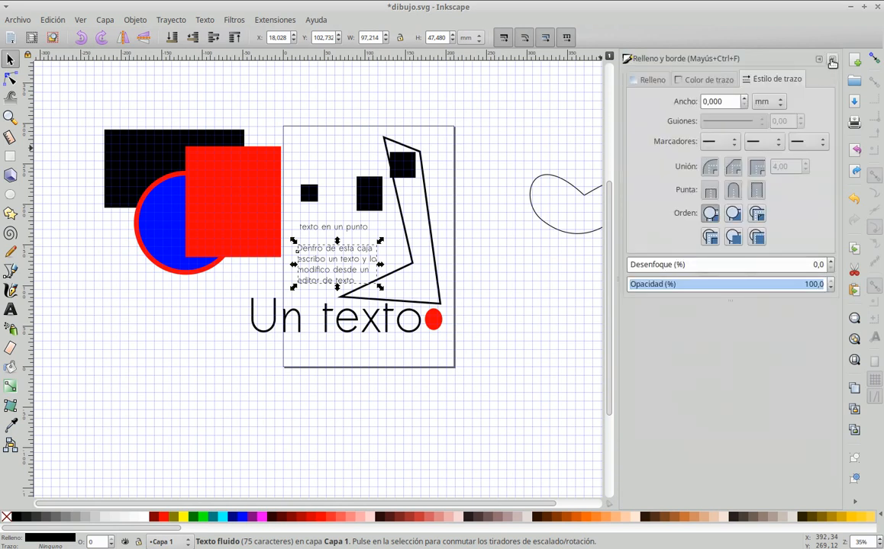
# Step: Close the Fill and Stroke dialog and save the drawing
pyautogui.click(830, 43)
pyautogui.scroll(5, 134, 195)
pyautogui.scroll(-5, 134, 195)
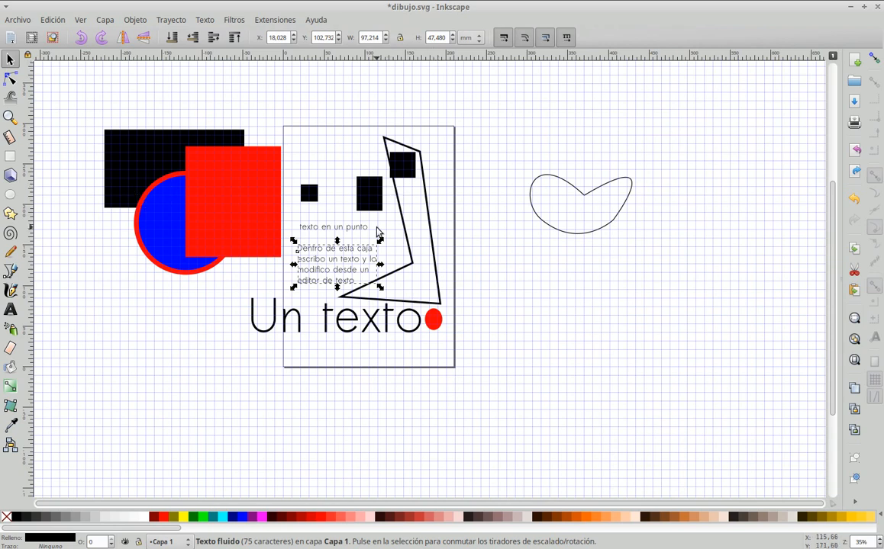
pyautogui.hotkey('ctrl', 's')
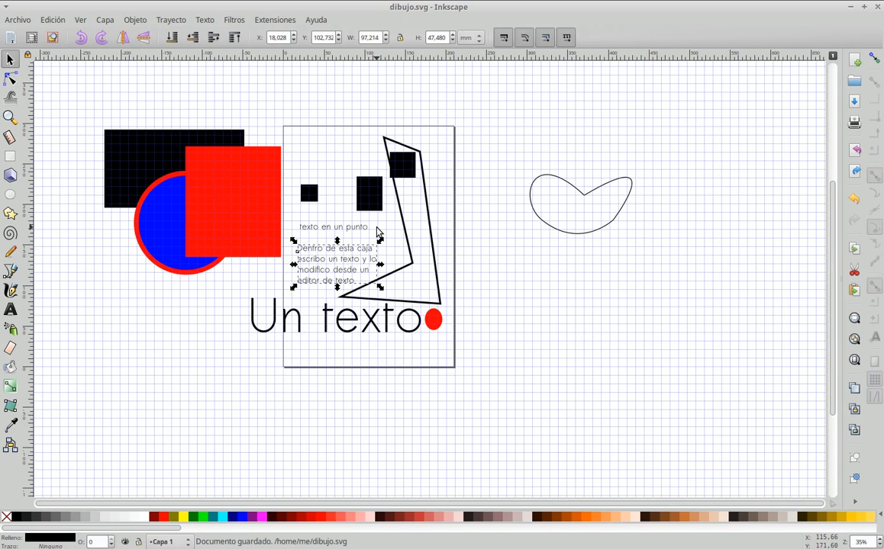
# Step: Close the Mousepad window and open dibujo.svg from the file manager in Firefox
pyautogui.hotkey('alt', 'Tab')
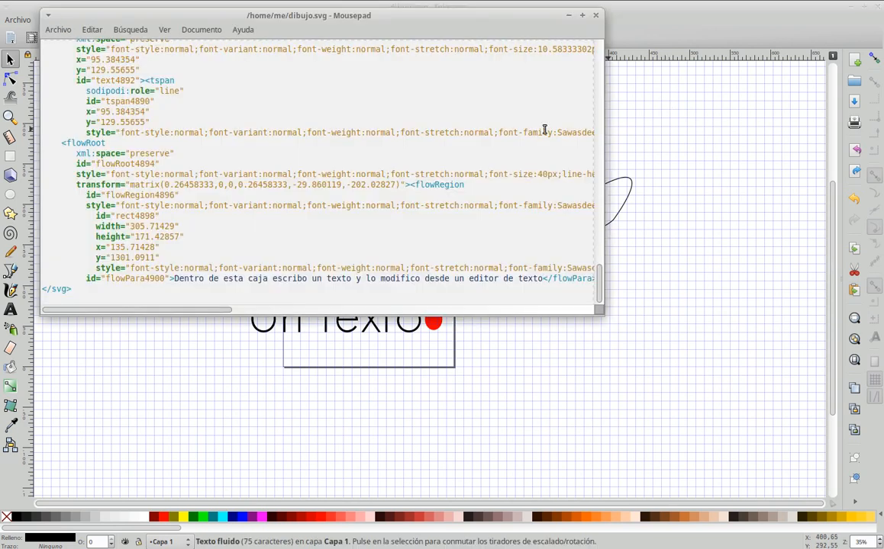
pyautogui.click(596, 18)
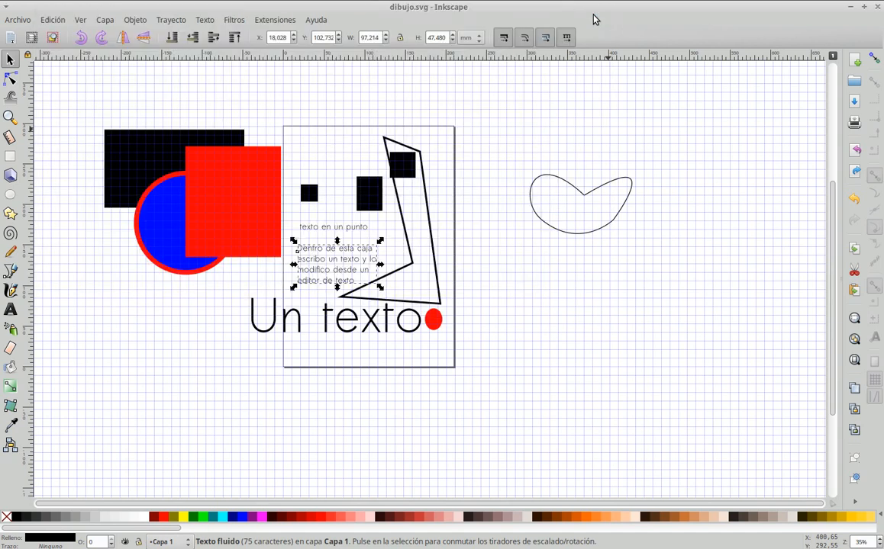
pyautogui.moveTo(643, 12); pyautogui.dragTo(814, 91)
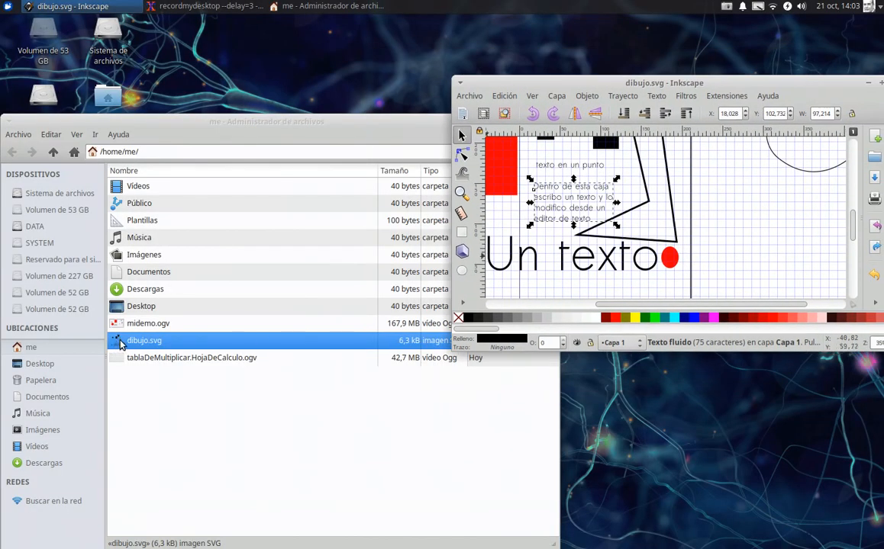
pyautogui.rightClick(117, 343)
pyautogui.moveTo(145, 369)
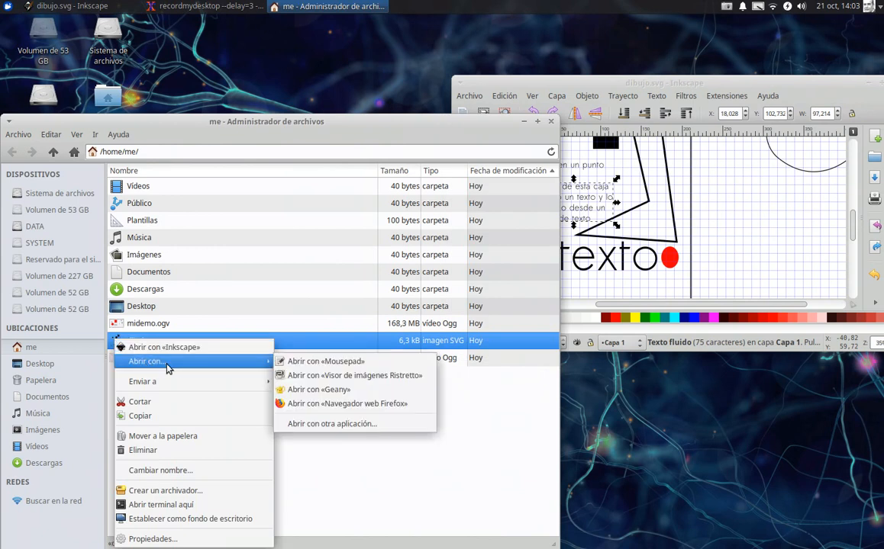
pyautogui.click(305, 404)
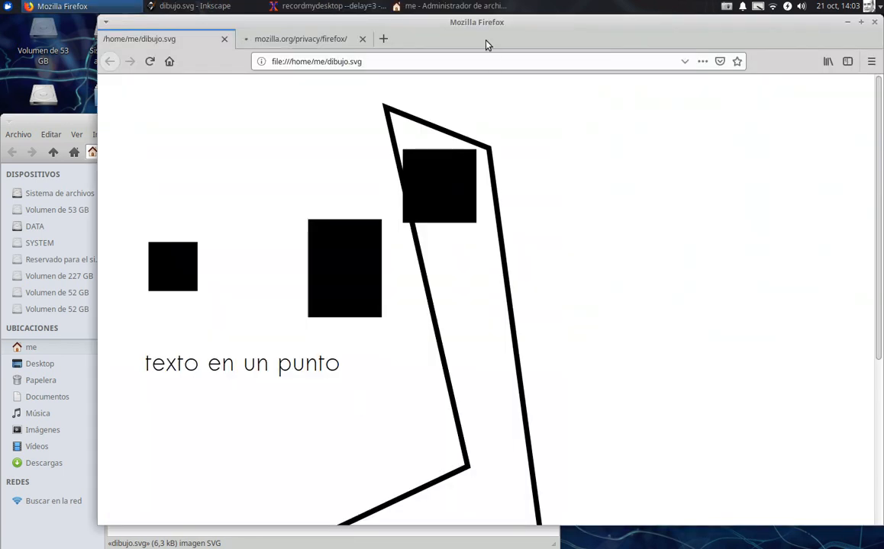
# Step: Examine how dibujo.svg renders in Firefox at several magnifications, ending at 70%
pyautogui.moveTo(475, 25); pyautogui.dragTo(439, 17)
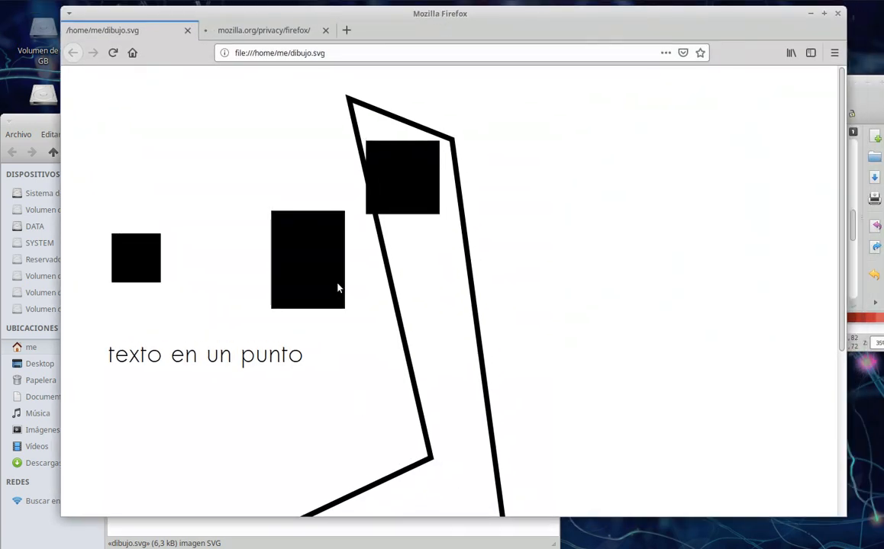
pyautogui.scroll(-5, 338, 288)
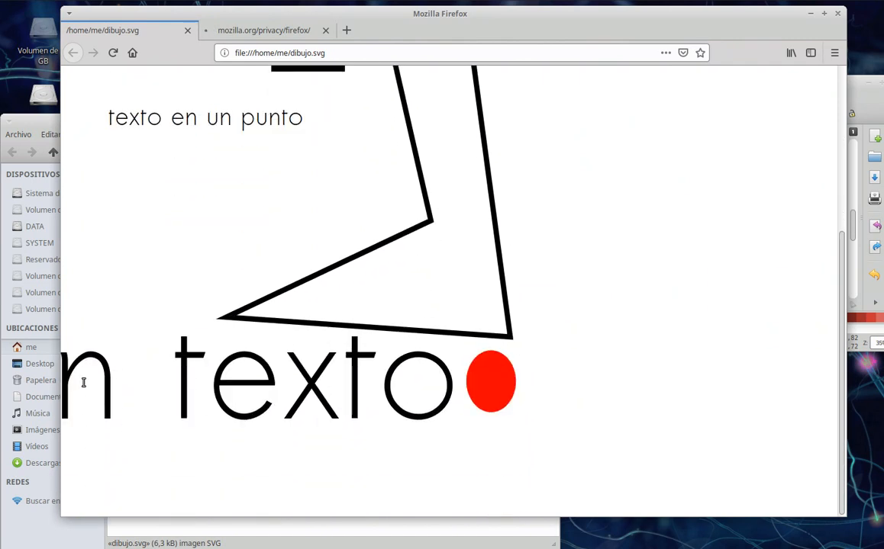
pyautogui.scroll(5, 457, 340)
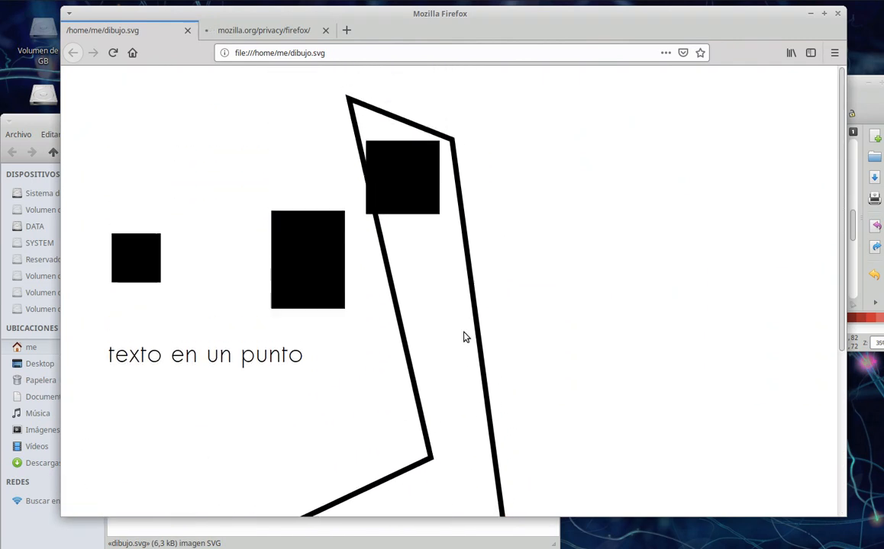
pyautogui.scroll(-3, 464, 337)
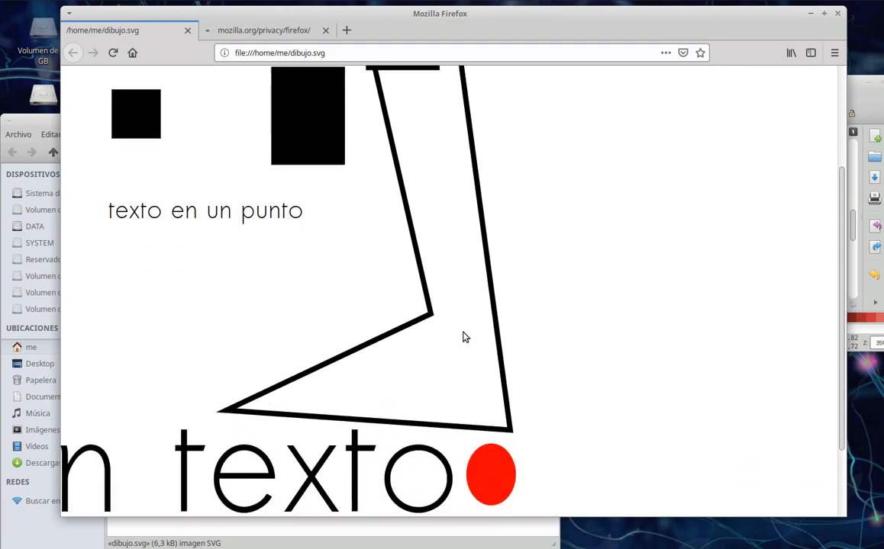
pyautogui.keyDown('ctrl'); pyautogui.scroll(8, 290, 362); pyautogui.keyUp('ctrl')
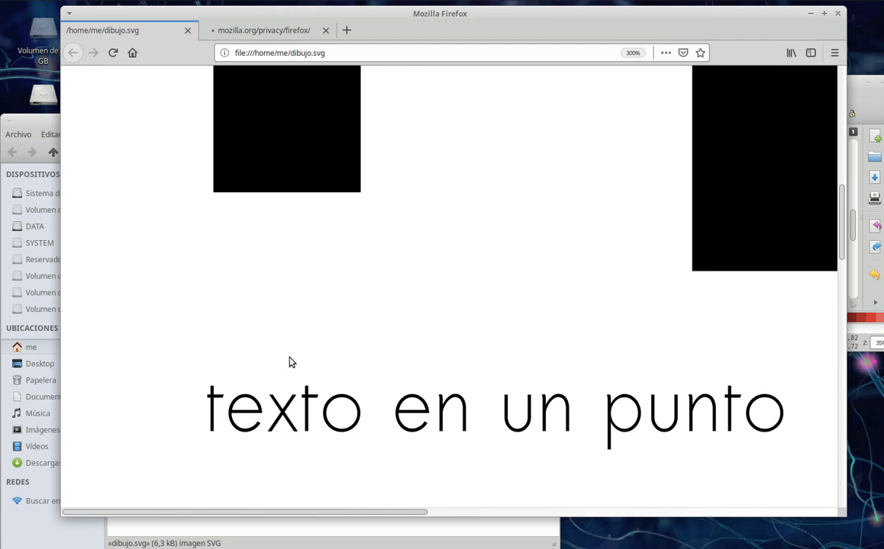
pyautogui.keyDown('ctrl'); pyautogui.scroll(-10, 290, 362); pyautogui.keyUp('ctrl')
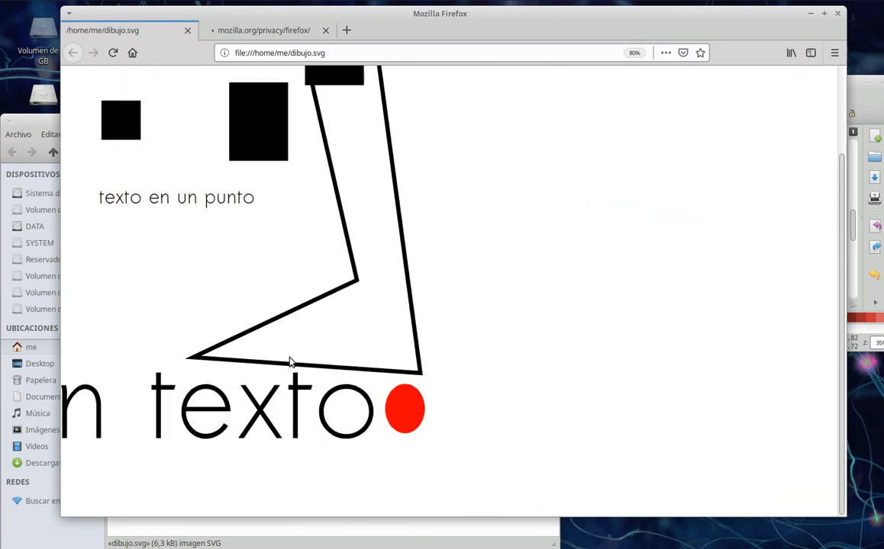
pyautogui.keyDown('ctrl'); pyautogui.scroll(-2, 290, 361); pyautogui.keyUp('ctrl')
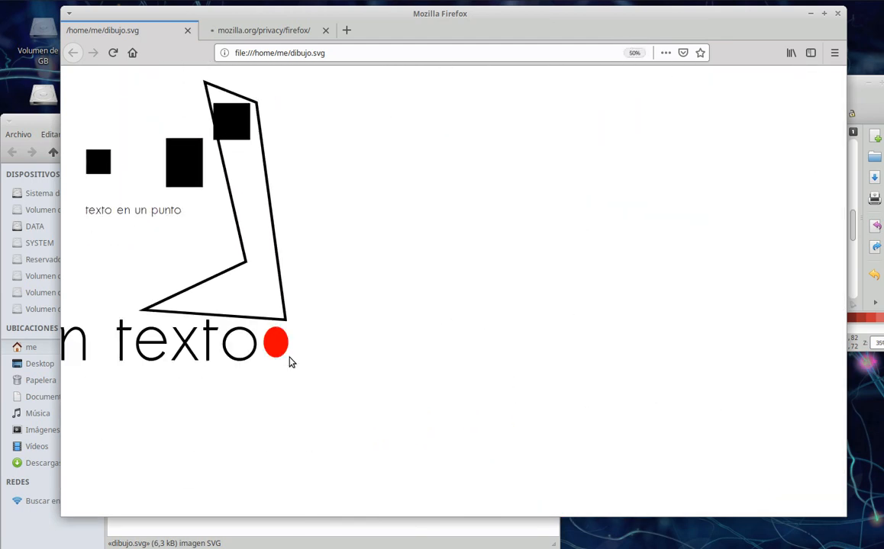
pyautogui.keyDown('ctrl'); pyautogui.scroll(1, 290, 362); pyautogui.keyUp('ctrl')
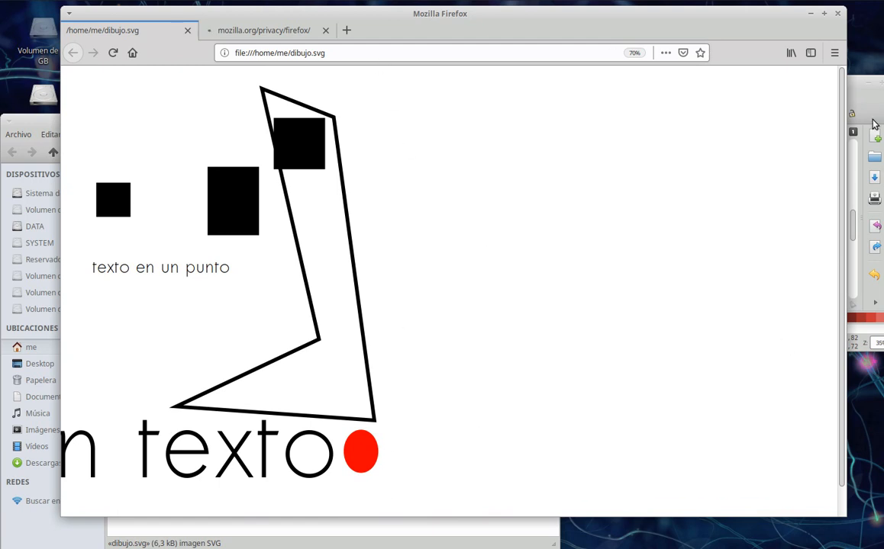
# Step: Switch back to Inkscape with its window maximized, shrink the heart-shaped path and place it inside the page below "Un texto"
pyautogui.click(865, 97)
pyautogui.moveTo(831, 82); pyautogui.dragTo(736, 81)
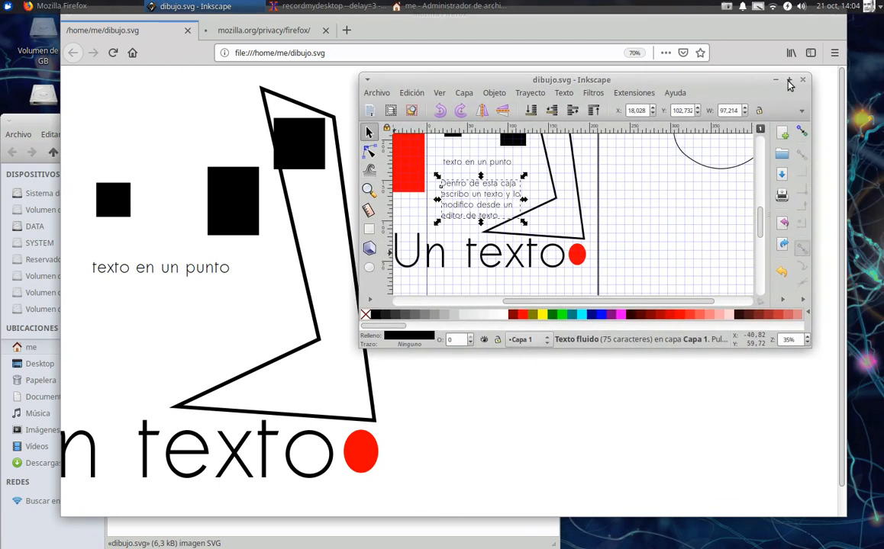
pyautogui.click(789, 80)
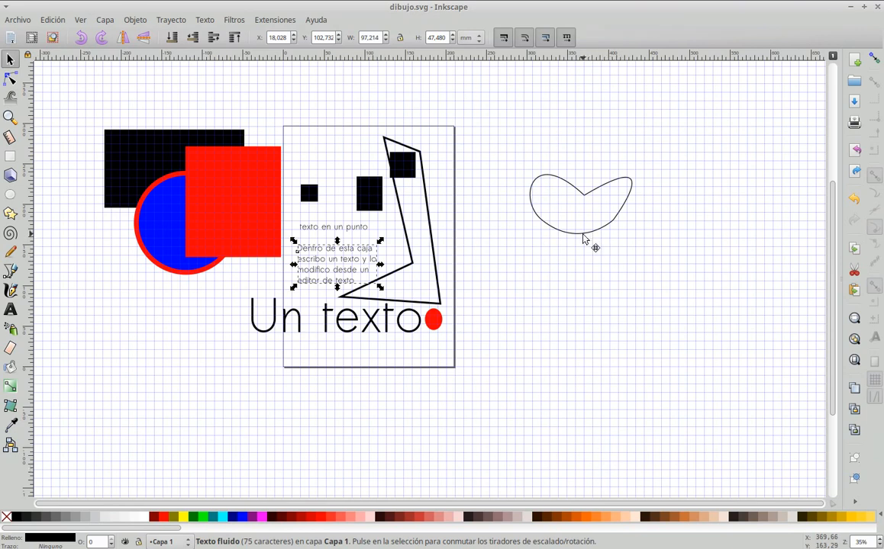
pyautogui.moveTo(582, 238); pyautogui.dragTo(509, 339)
pyautogui.moveTo(546, 253); pyautogui.dragTo(419, 345)
# Step: Narrow the large "Un texto" text to about 151 mm wide so it fits inside the page, and save the drawing
pyautogui.click(255, 307)
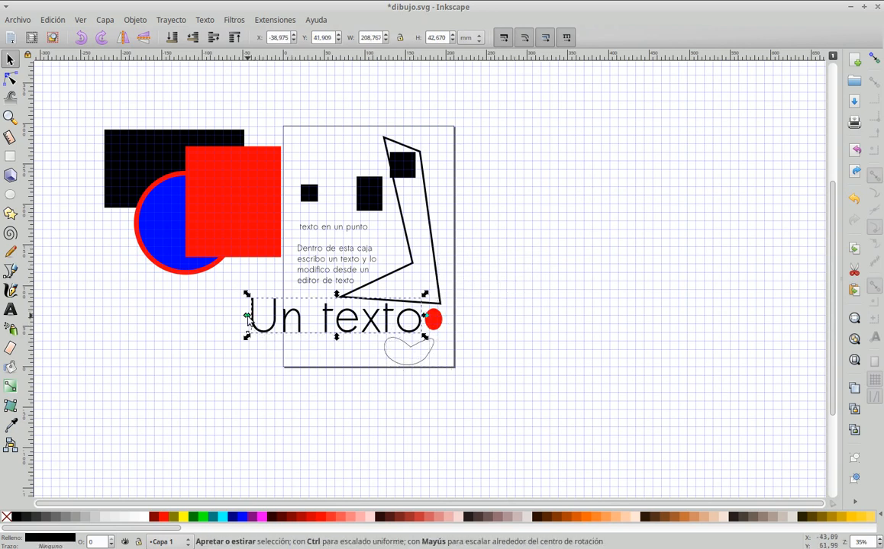
pyautogui.moveTo(247, 315); pyautogui.dragTo(294, 316)
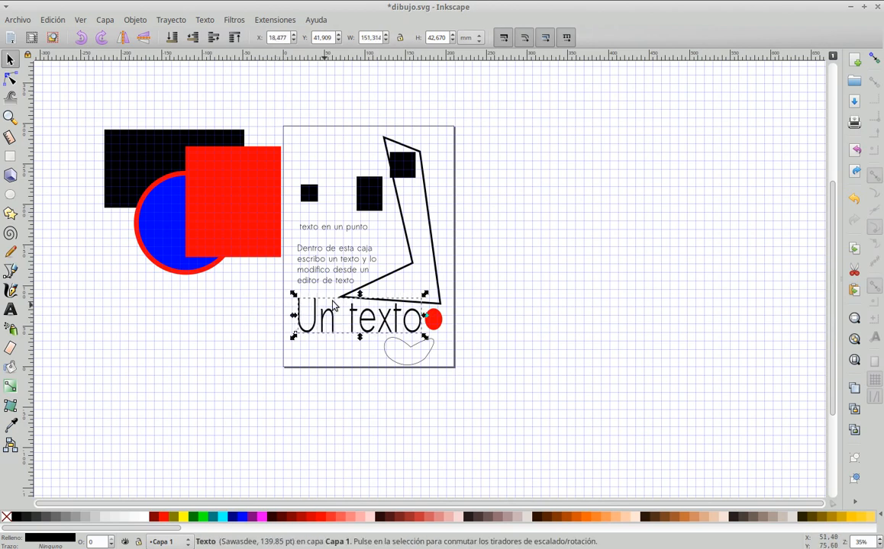
pyautogui.click(534, 211)
pyautogui.press('ctrl')
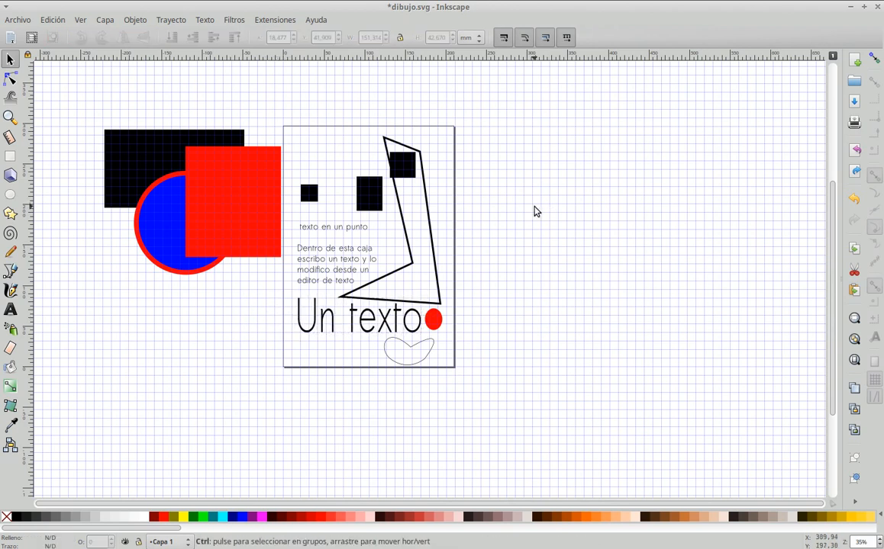
pyautogui.hotkey('ctrl', 's')
# Step: Switch to Firefox, reload dibujo.svg and check how the edited drawing renders
pyautogui.hotkey('alt', 'Tab')
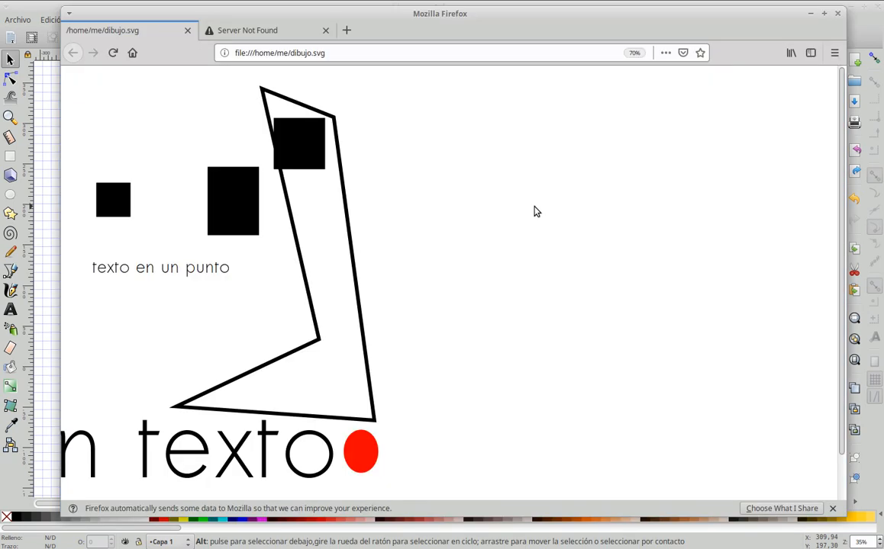
pyautogui.press('F5')
pyautogui.scroll(-1, 278, 248)
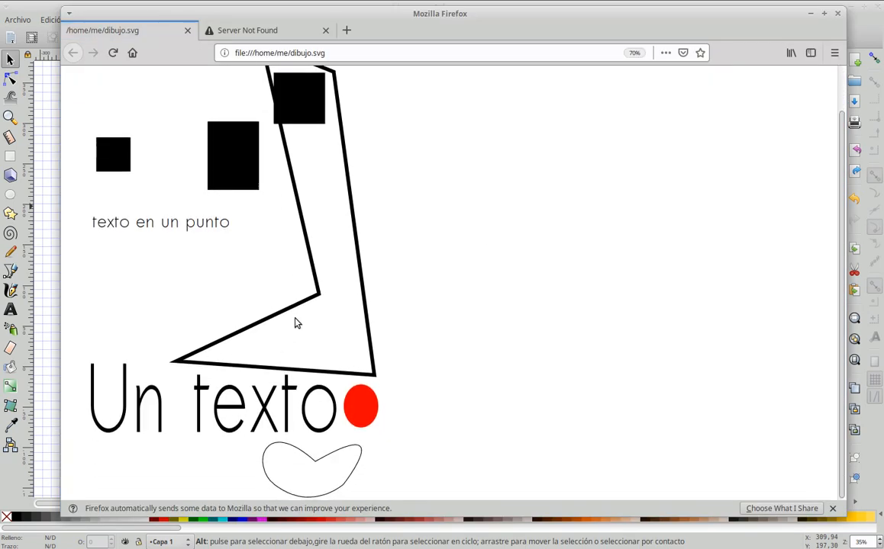
pyautogui.scroll(1, 496, 215)
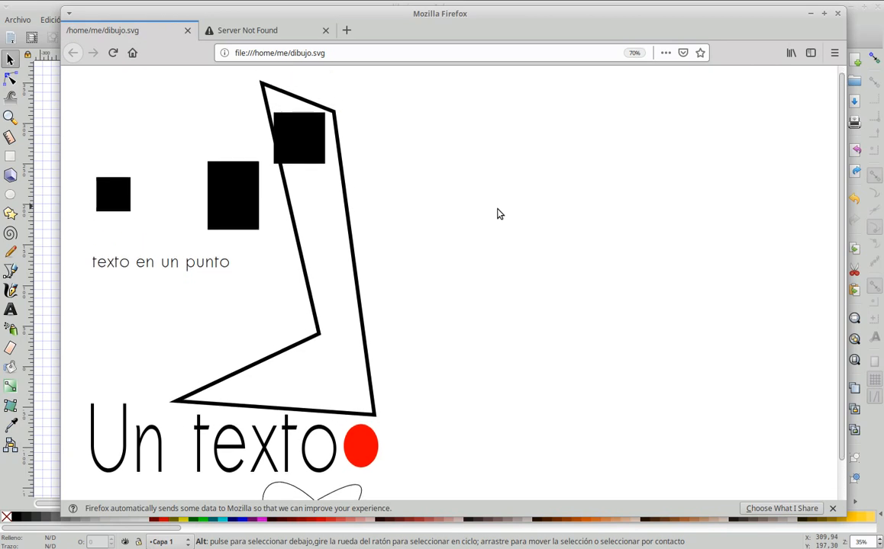
pyautogui.scroll(-1, 499, 213)
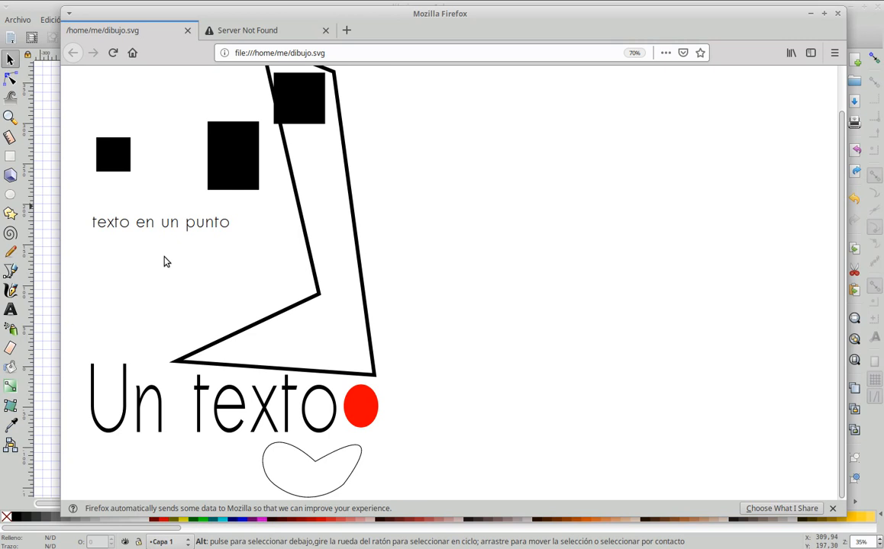
# Step: Switch to Inkscape, fit the page to all the selected objects with zero margins through the document properties, and save the drawing
pyautogui.hotkey('alt', 'Tab')
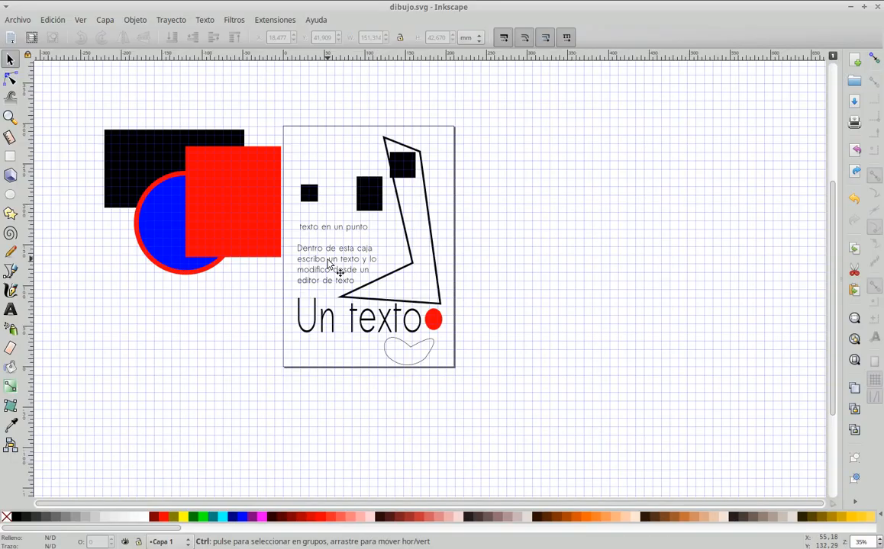
pyautogui.scroll(2, 328, 265)
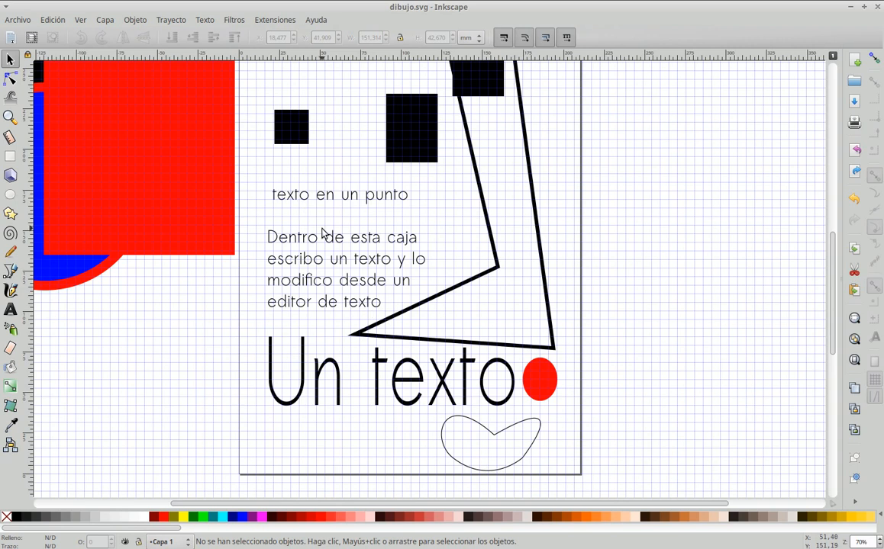
pyautogui.scroll(-3, 322, 233)
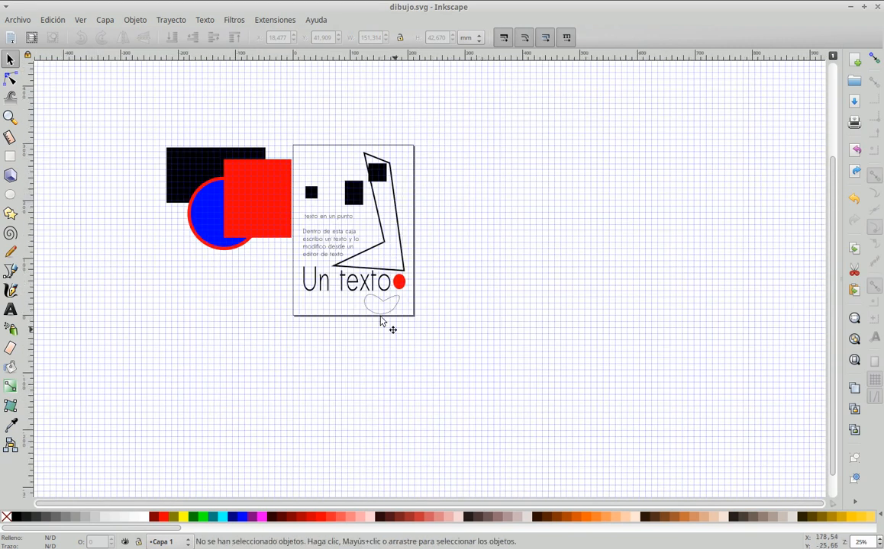
pyautogui.moveTo(120, 99)
pyautogui.mouseDown()
pyautogui.moveTo(317, 259)
pyautogui.moveTo(475, 347)
pyautogui.mouseUp()
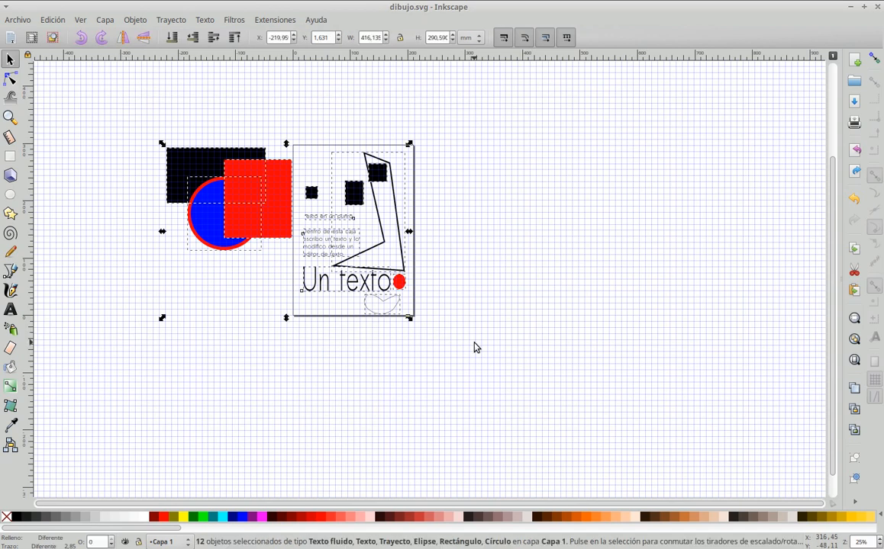
pyautogui.click(31, 22)
pyautogui.click(12, 244)
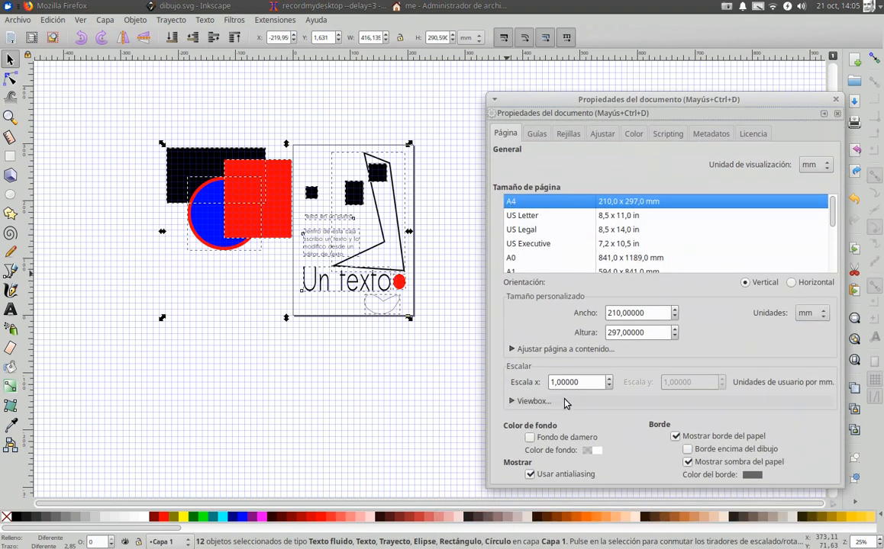
pyautogui.click(513, 350)
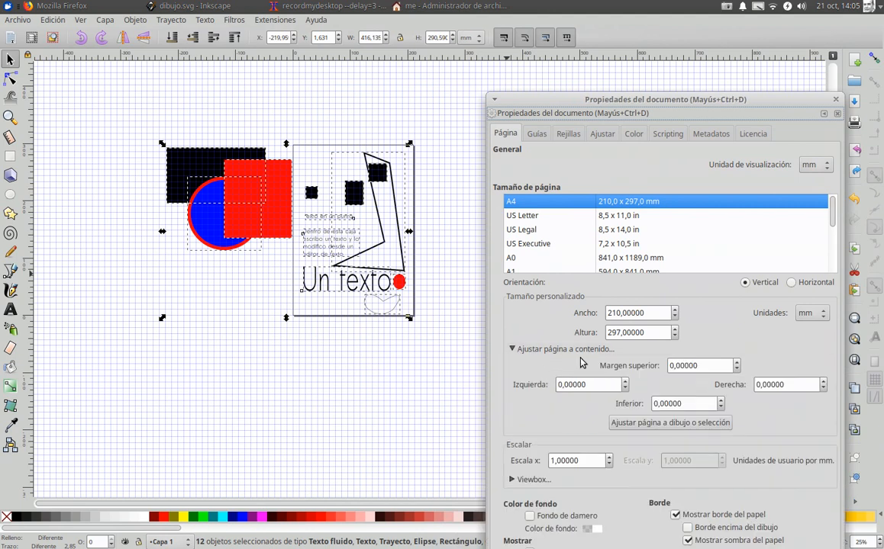
pyautogui.click(645, 426)
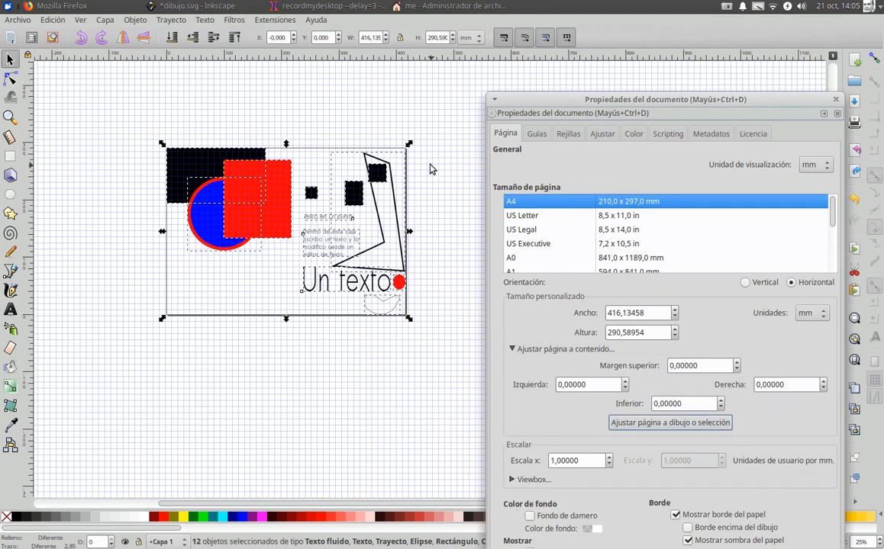
pyautogui.click(325, 410)
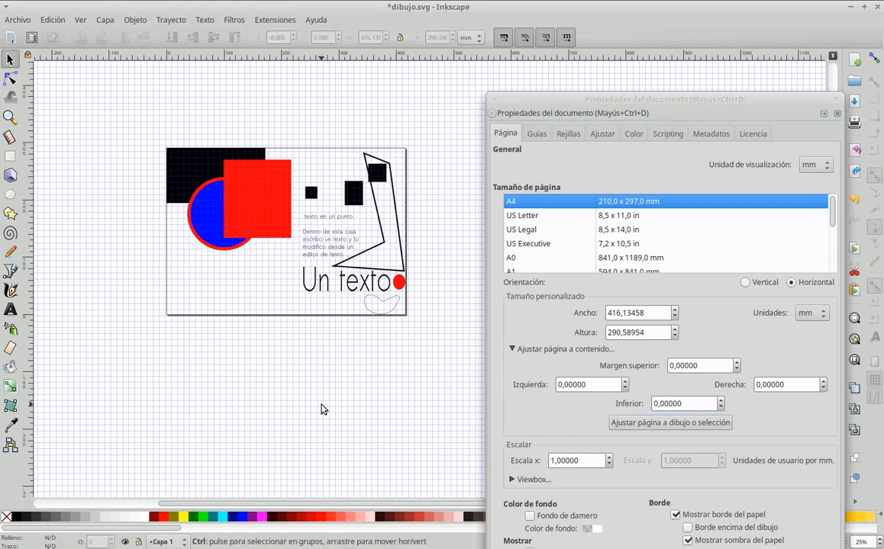
pyautogui.hotkey('ctrl', 's')
# Step: Switch to Firefox, reload dibujo.svg and check how the drawing renders with the page fitted to all its objects
pyautogui.hotkey('alt', 'Tab')
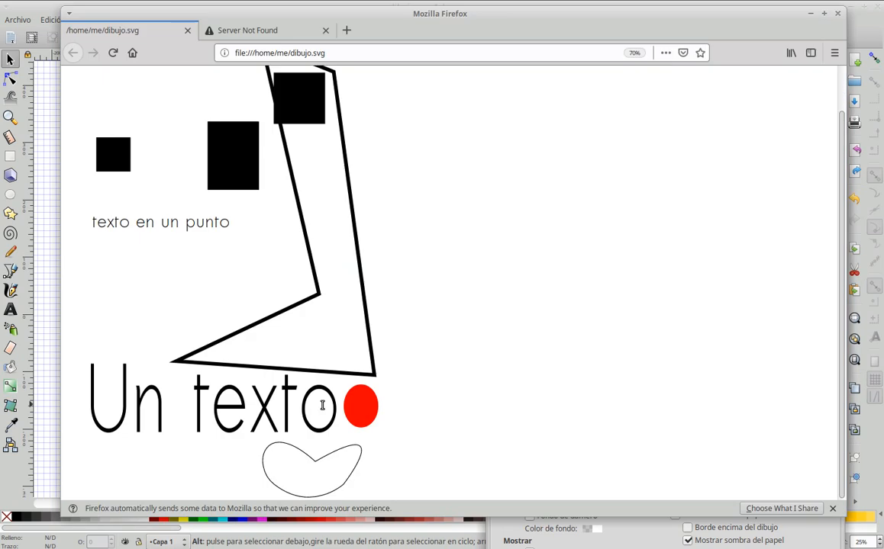
pyautogui.press('F5')
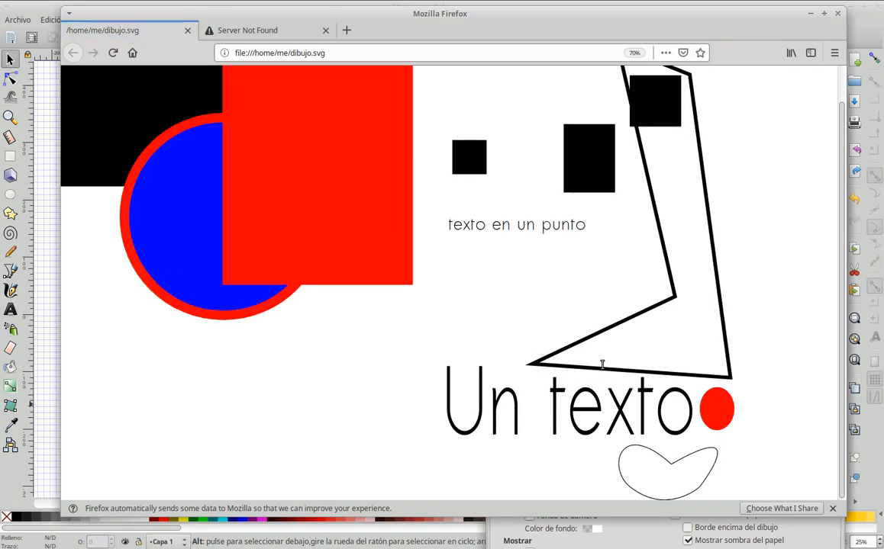
pyautogui.scroll(1, 561, 368)
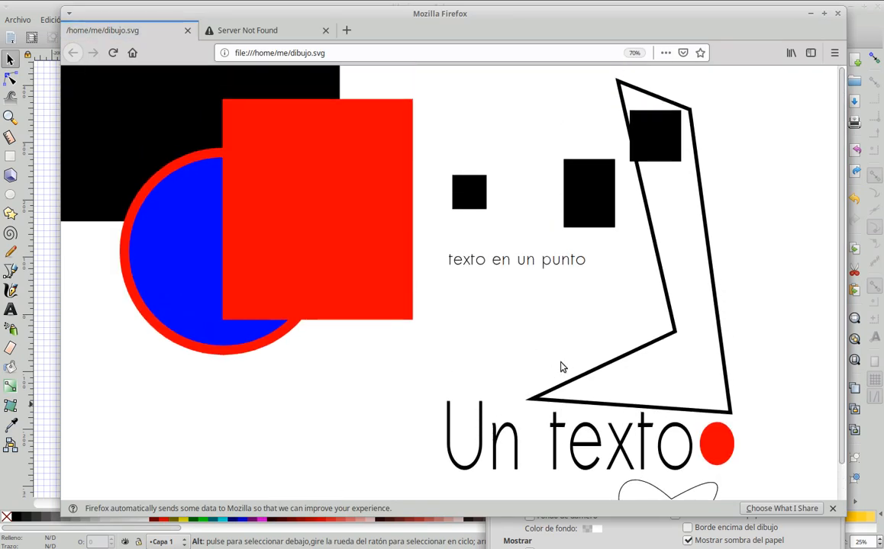
pyautogui.scroll(-1, 562, 366)
pyautogui.scroll(1, 563, 365)
# Step: Back in Inkscape, set the top, left, bottom and right margins for fitting the page to content to 10 mm each
pyautogui.click(45, 111)
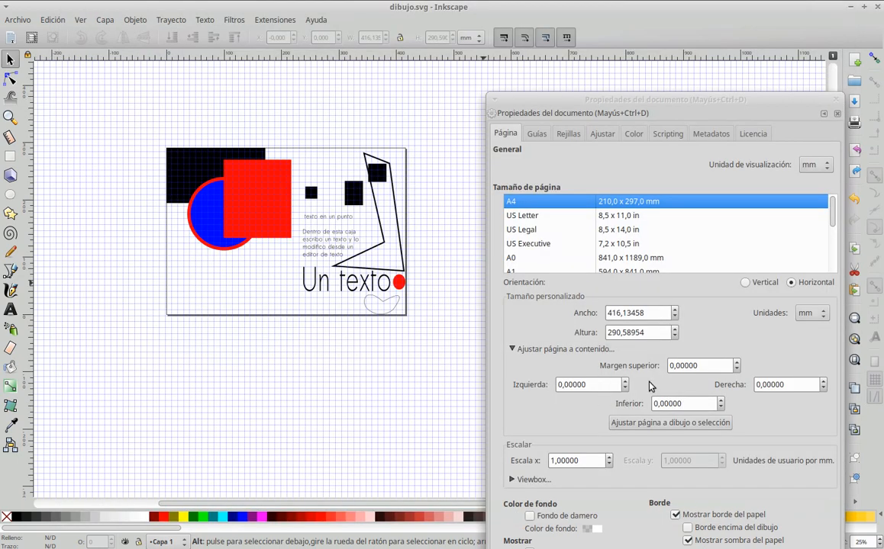
pyautogui.click(678, 361)
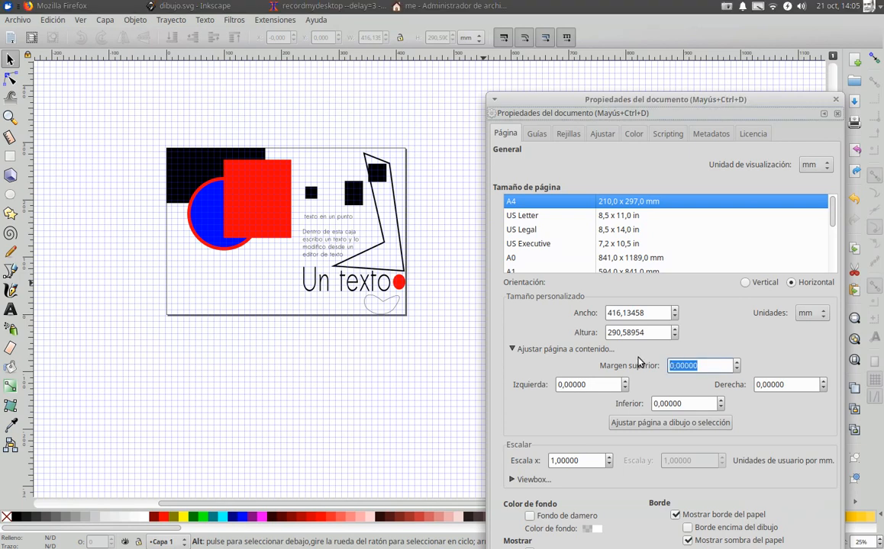
pyautogui.write('10')
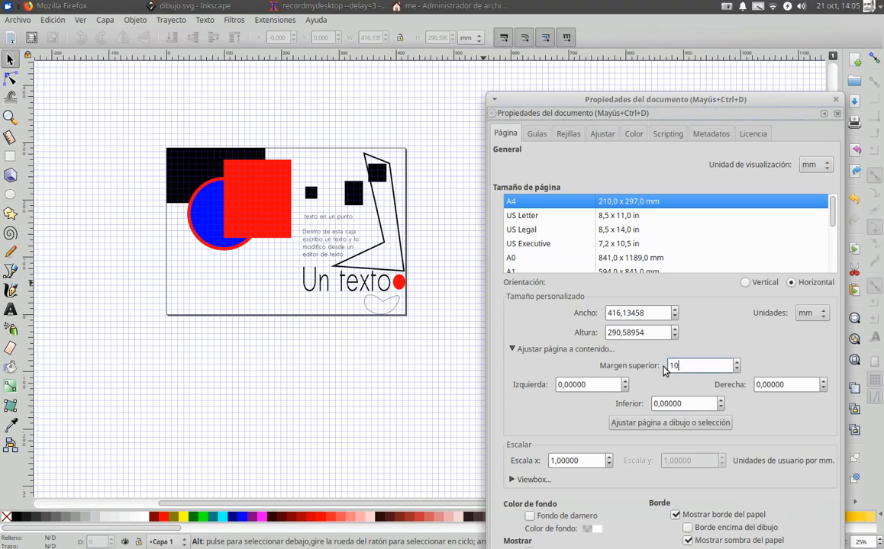
pyautogui.click(600, 385)
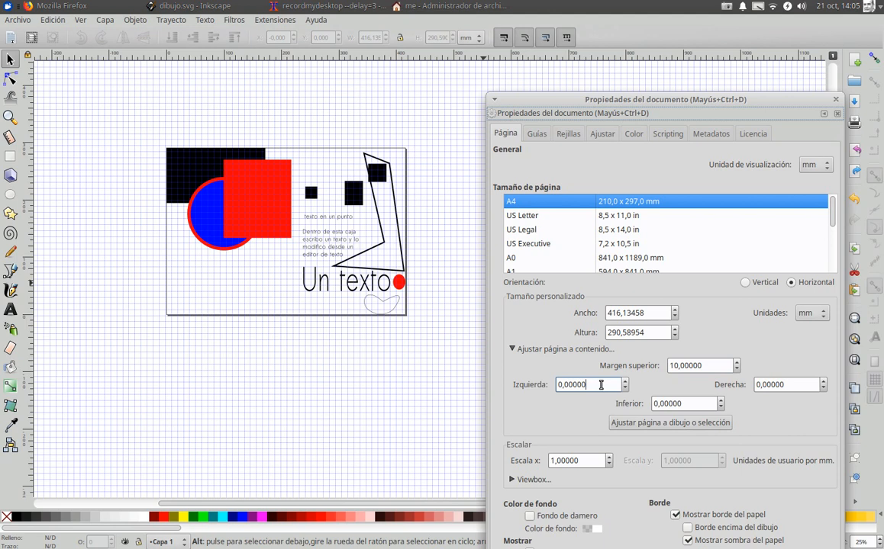
pyautogui.doubleClick(601, 385)
pyautogui.write('10')
pyautogui.click(664, 404)
pyautogui.click(663, 404)
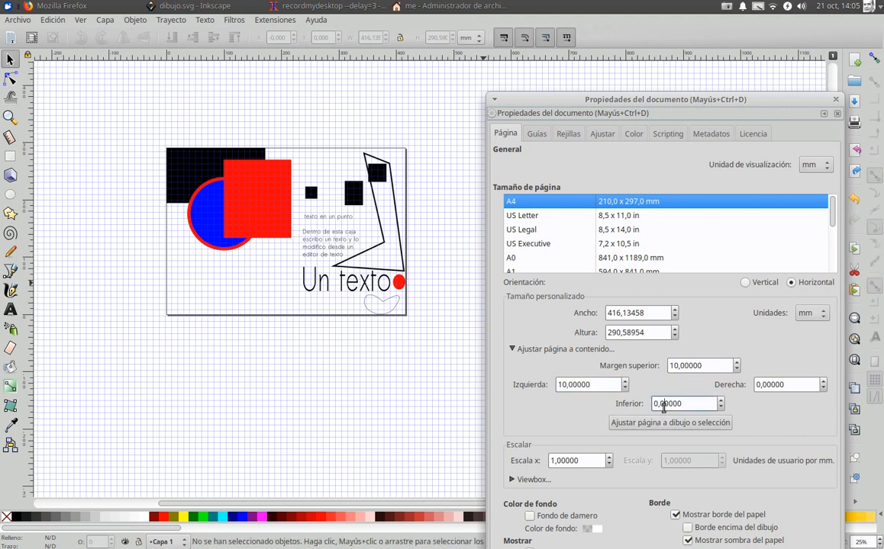
pyautogui.doubleClick(663, 403)
pyautogui.write('10')
pyautogui.click(776, 385)
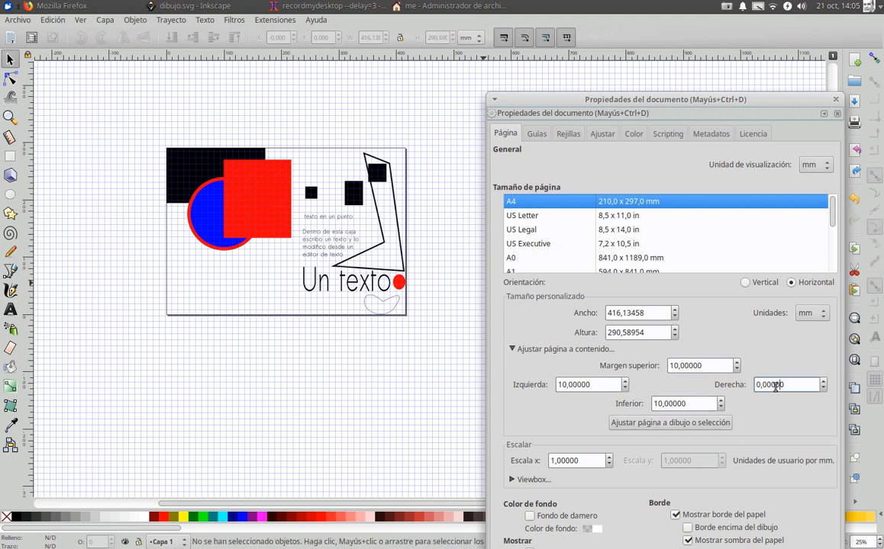
pyautogui.doubleClick(768, 385)
pyautogui.write('10')
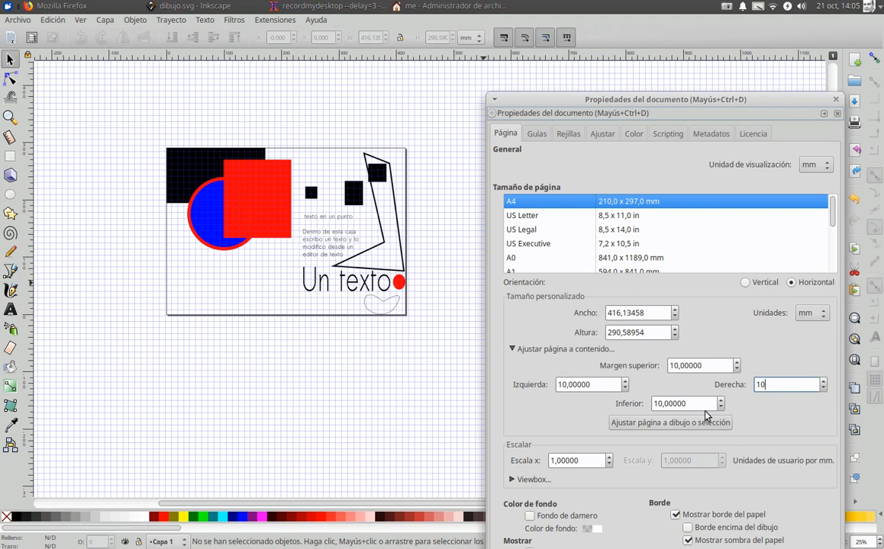
# Step: Resize the page to the drawing with the 10 mm margins and save the file
pyautogui.click(680, 424)
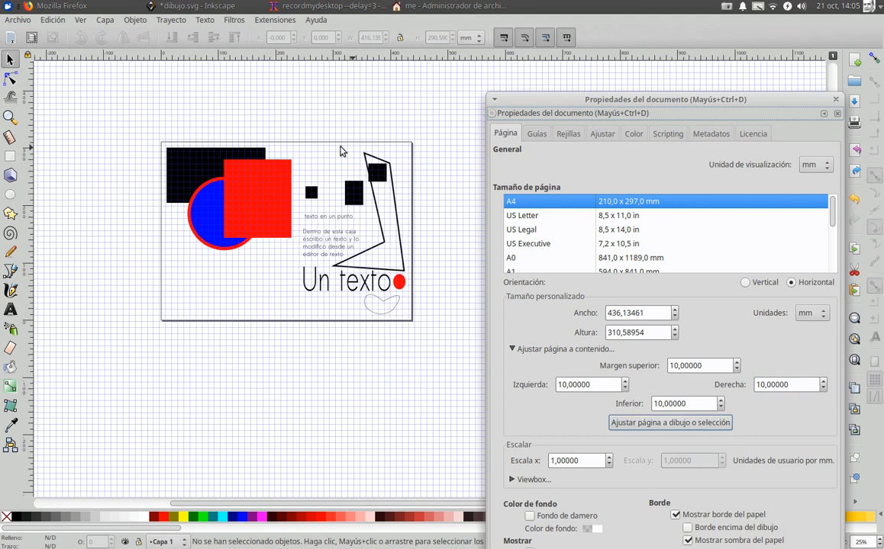
pyautogui.click(196, 130)
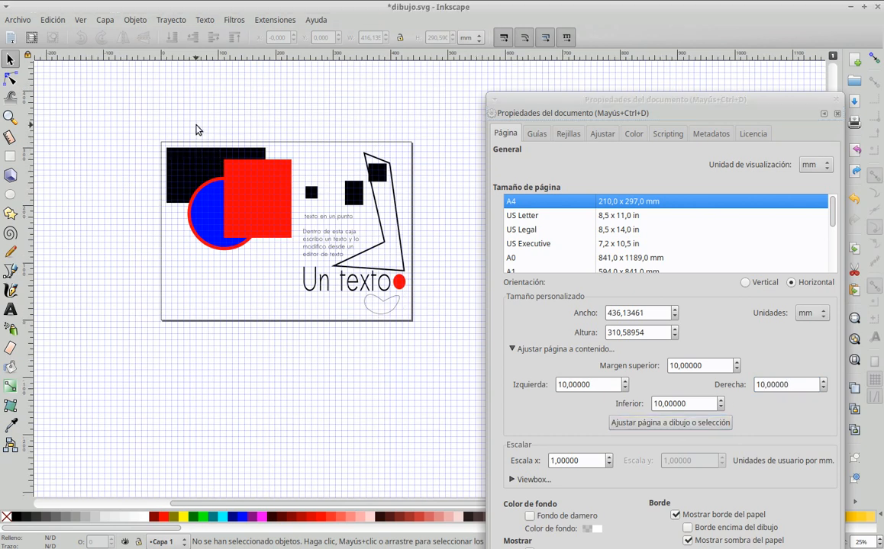
pyautogui.hotkey('ctrl', 's')
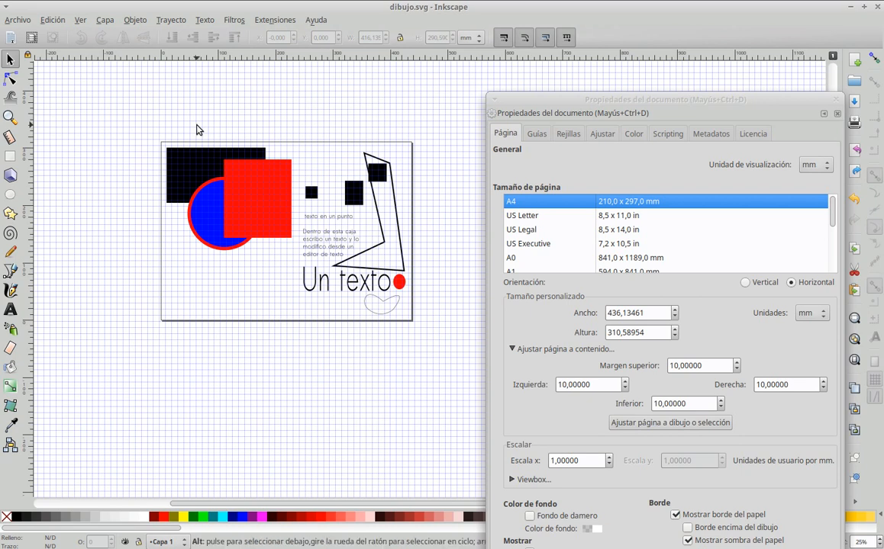
# Step: Switch to Firefox, reload dibujo.svg and examine the margins around the drawing
pyautogui.hotkey('alt', 'Tab')
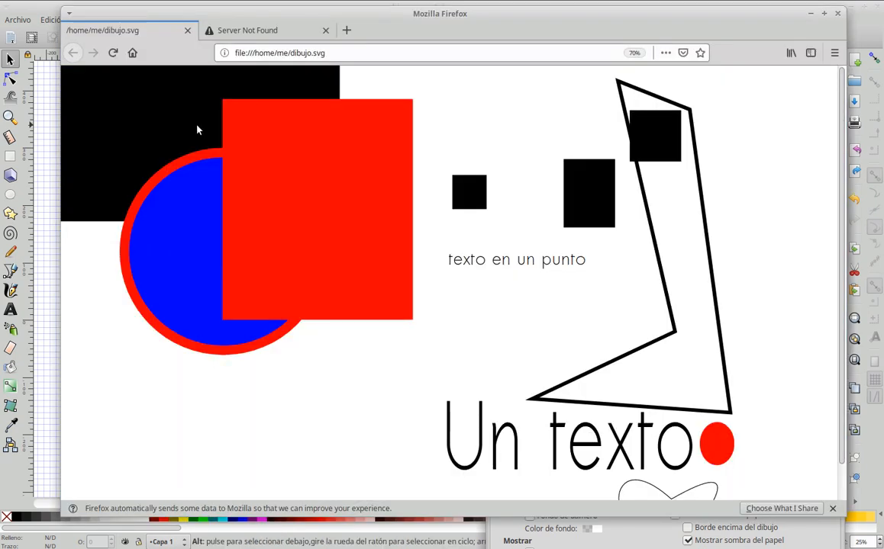
pyautogui.press('F5')
pyautogui.scroll(-2, 301, 218)
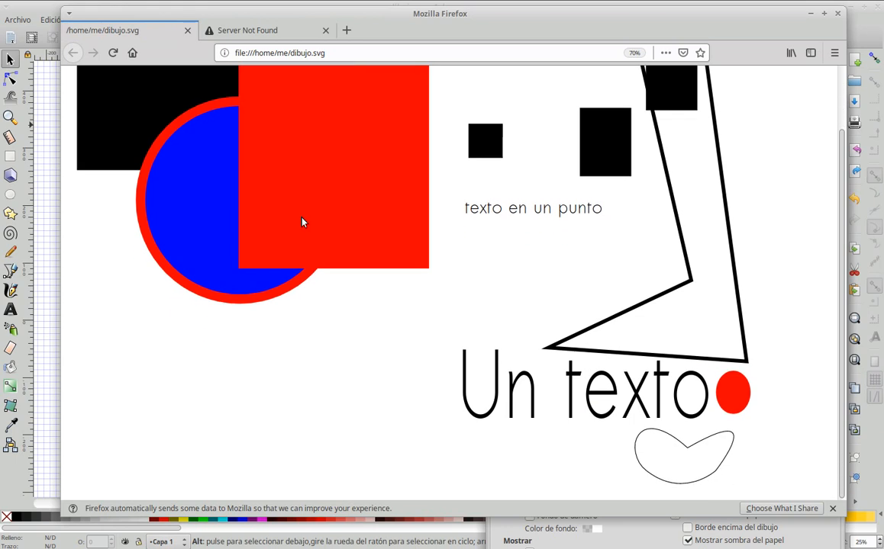
pyautogui.scroll(2, 302, 217)
pyautogui.scroll(-2, 301, 218)
pyautogui.scroll(1, 302, 217)
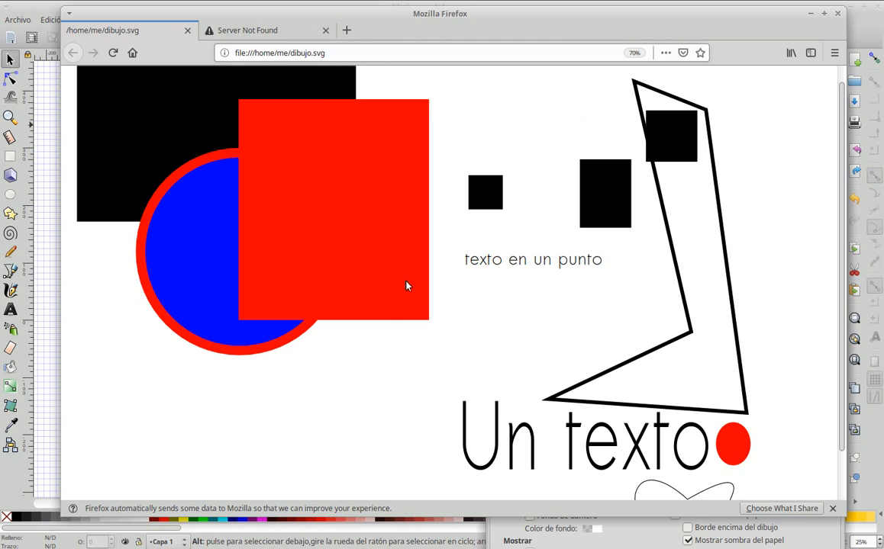
pyautogui.scroll(-2, 397, 271)
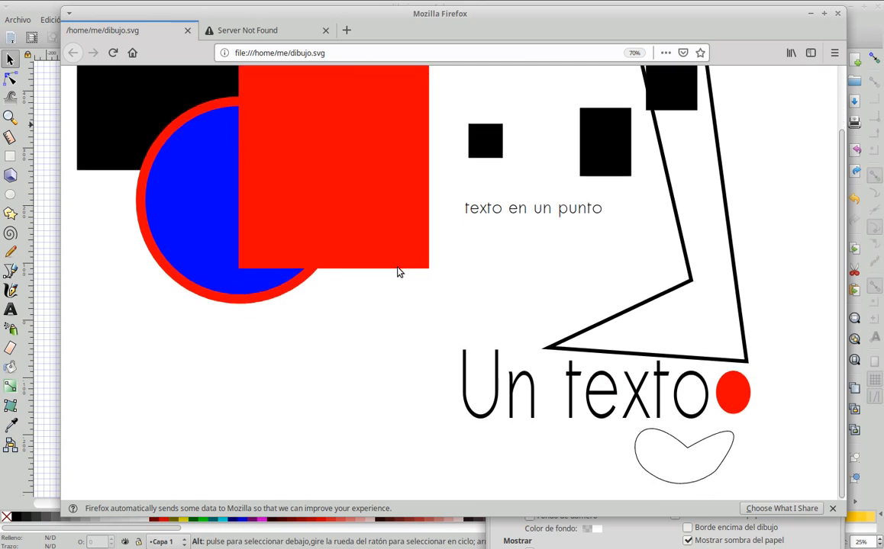
pyautogui.scroll(3, 397, 272)
# Step: Switch back to Inkscape and close the document properties to view the whole page
pyautogui.hotkey('alt', 'Tab')
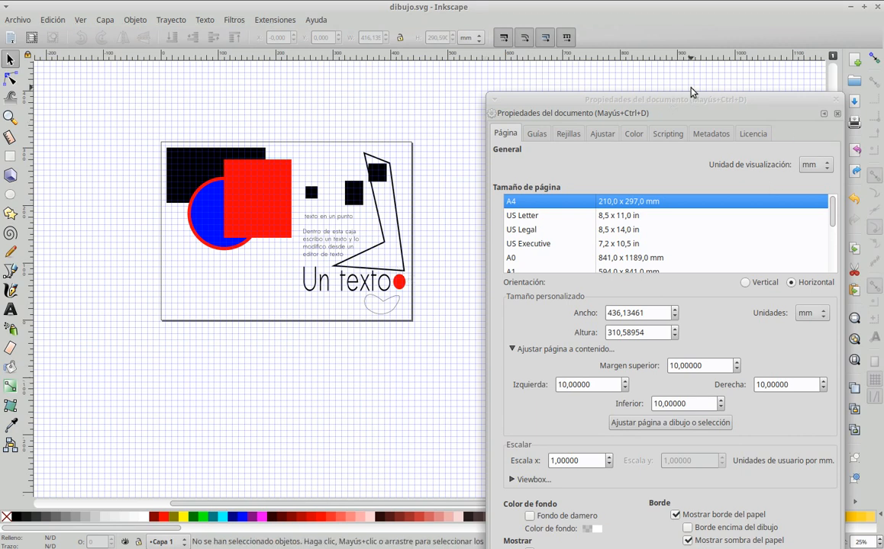
pyautogui.click(835, 100)
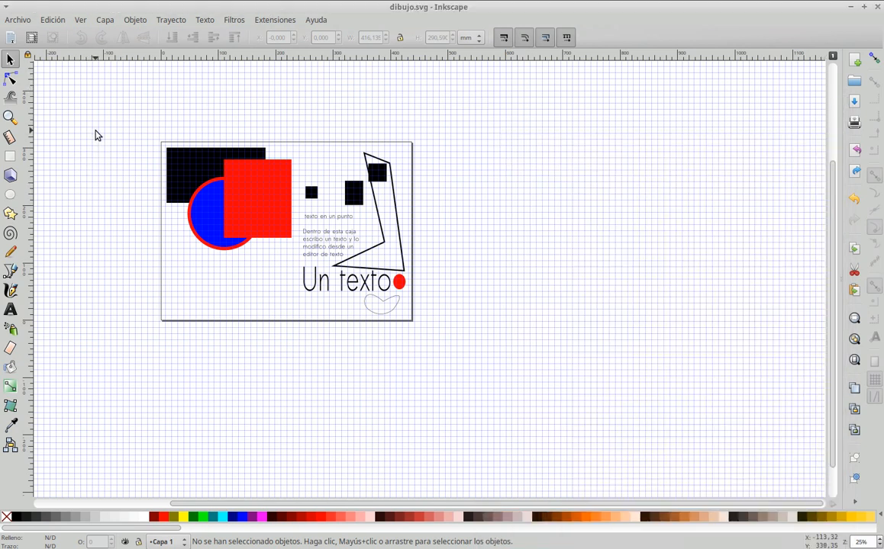
pyautogui.keyDown('ctrl'); pyautogui.scroll(1, 95, 135); pyautogui.keyUp('ctrl')
pyautogui.scroll(1, 95, 136)
pyautogui.scroll(-1, 95, 135)
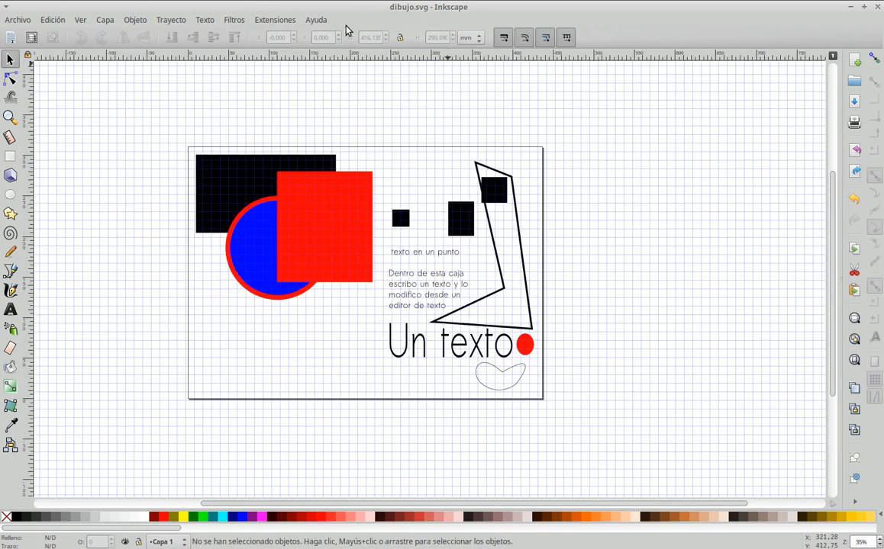
# Step: Open the About Inkscape information to view the program version
pyautogui.click(320, 20)
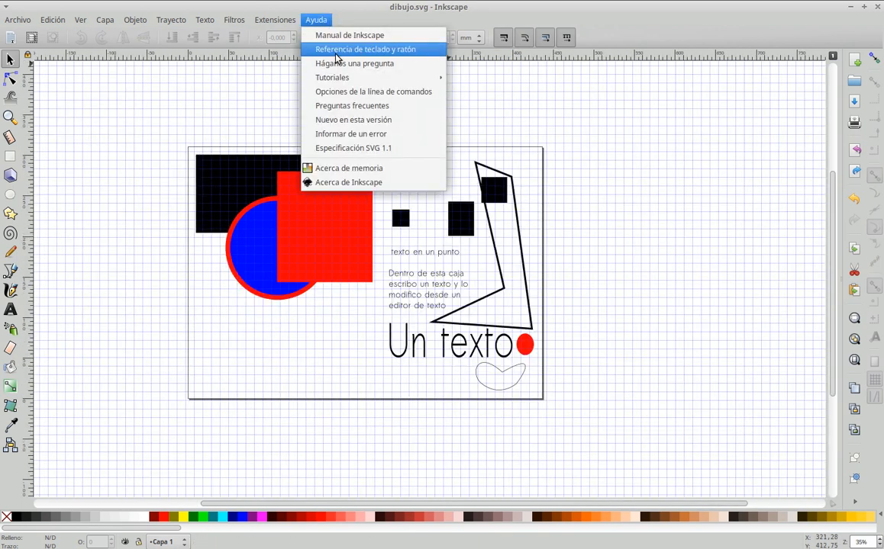
pyautogui.click(371, 182)
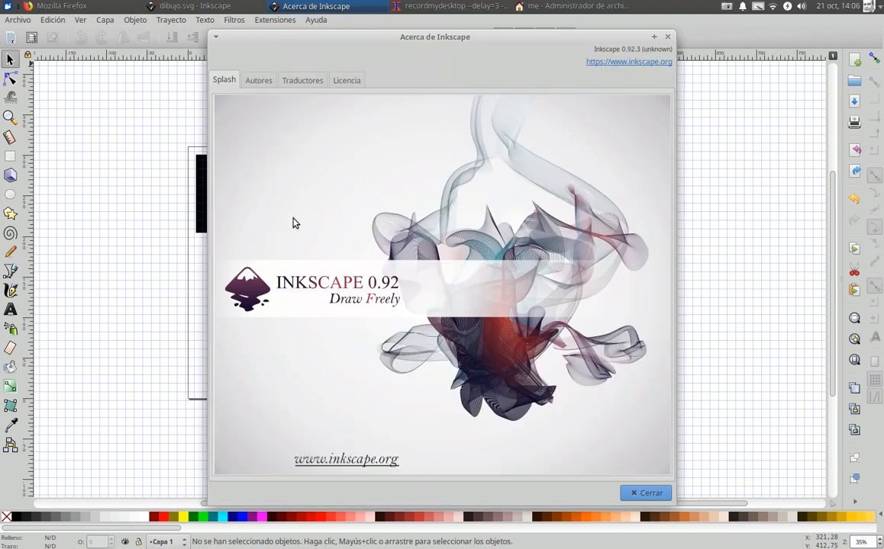